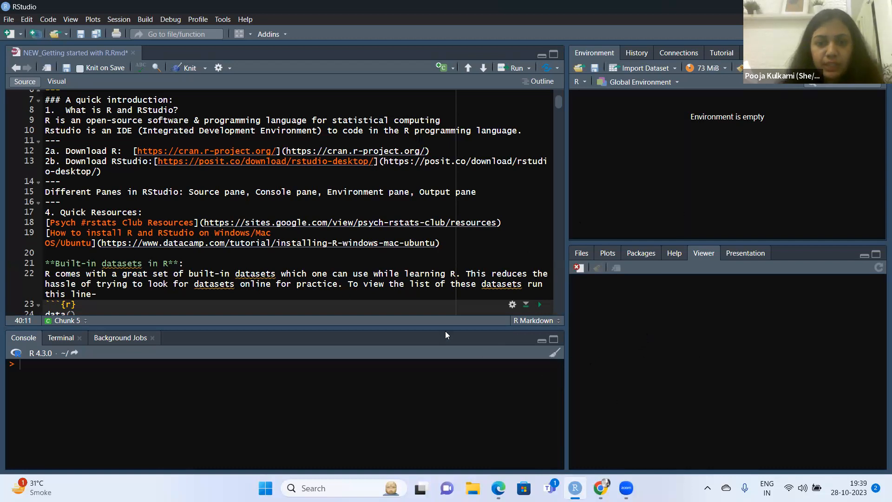
Step: Highlight the CRAN address on line 12 of the R Markdown notes and switch to the CRAN website in Edge
drag(450, 326, 449, 358)
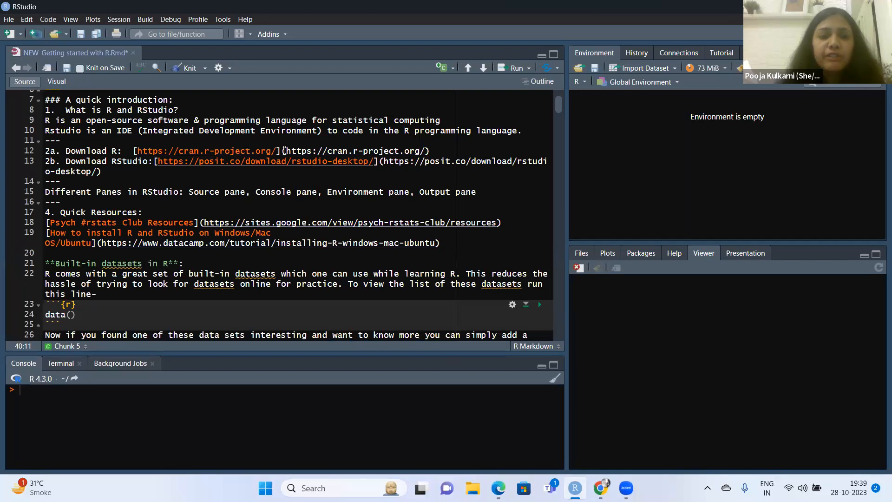
drag(284, 151, 427, 150)
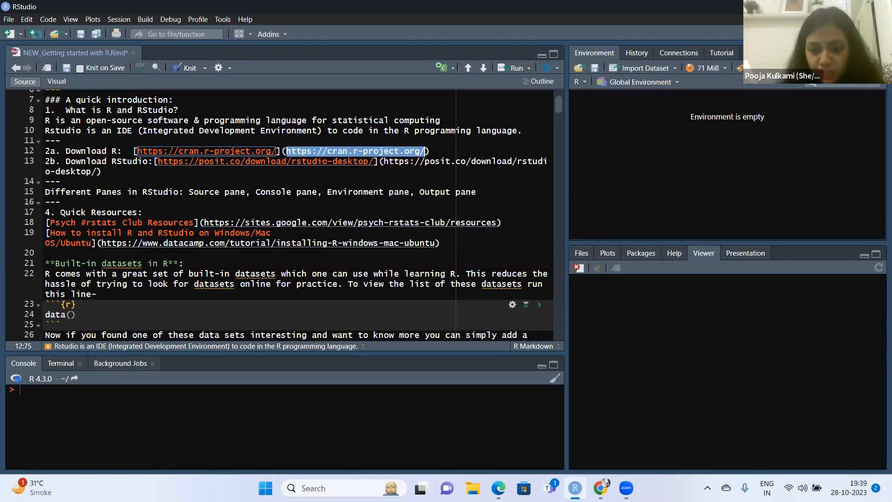
mouse_move(498, 488)
click(499, 427)
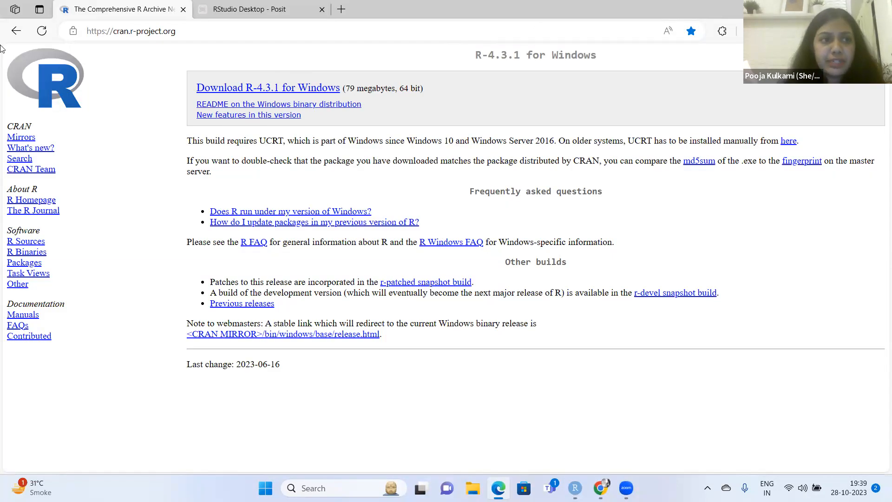
Step: Go back to the CRAN home page and open the base distribution download page of R for Windows
click(11, 32)
click(11, 33)
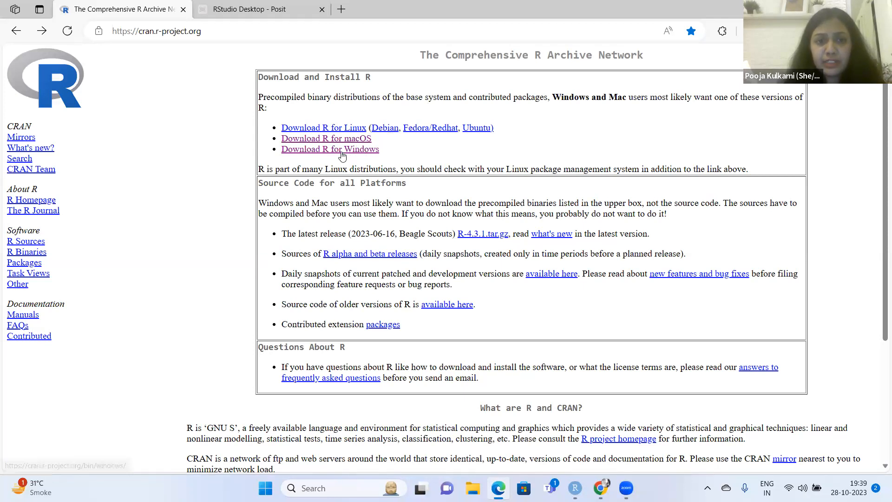
click(368, 150)
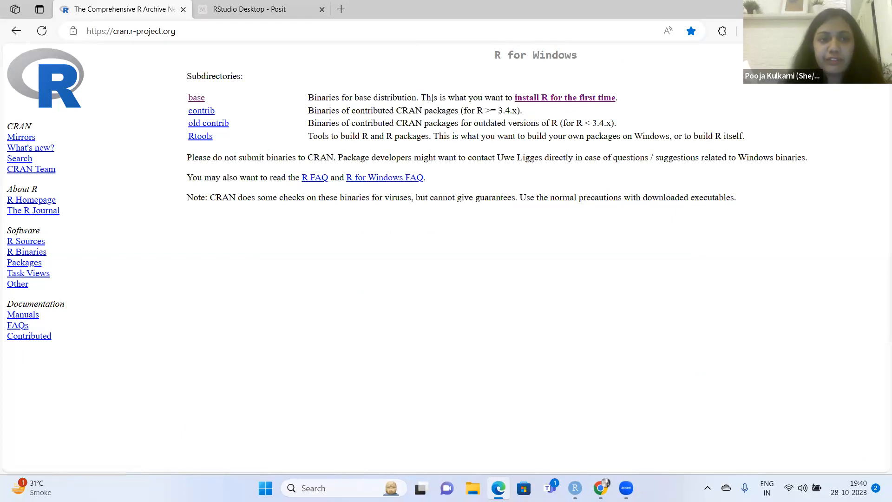
click(196, 97)
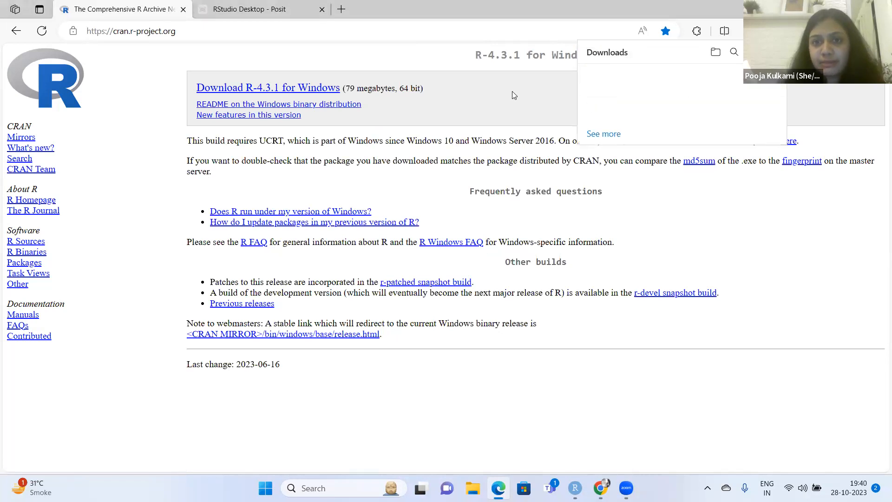
click(797, 107)
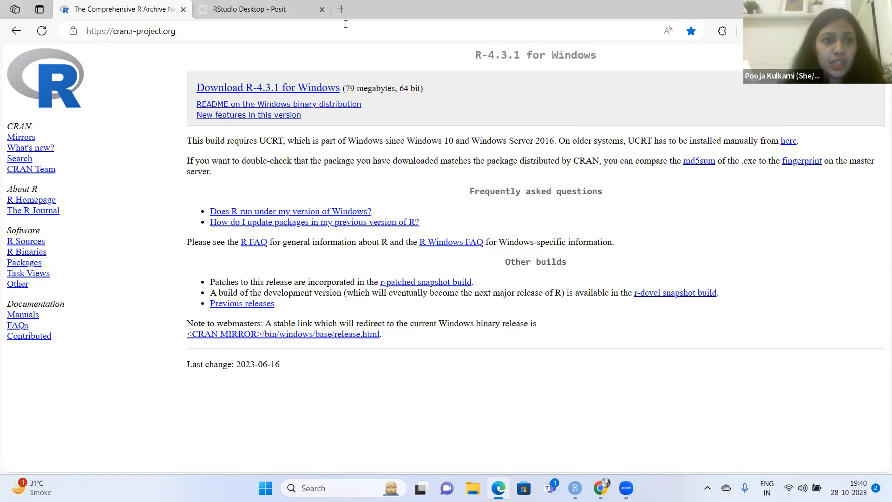
Step: Show the Posit RStudio Desktop page, highlighting its address and pointing out the RStudio Desktop for Windows download
click(250, 10)
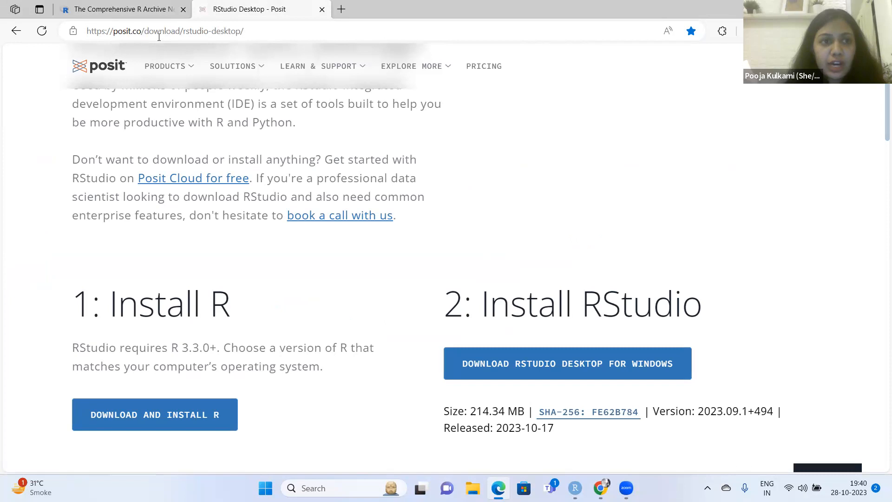
drag(122, 31, 213, 31)
click(535, 176)
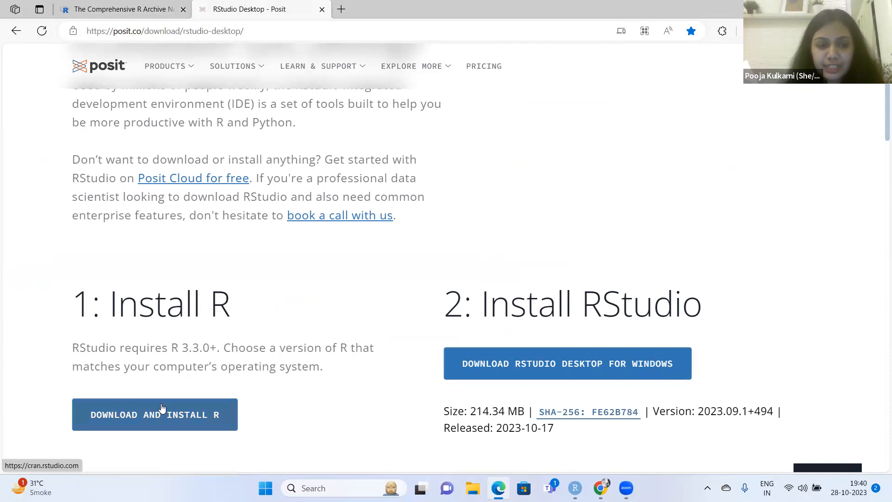
click(572, 365)
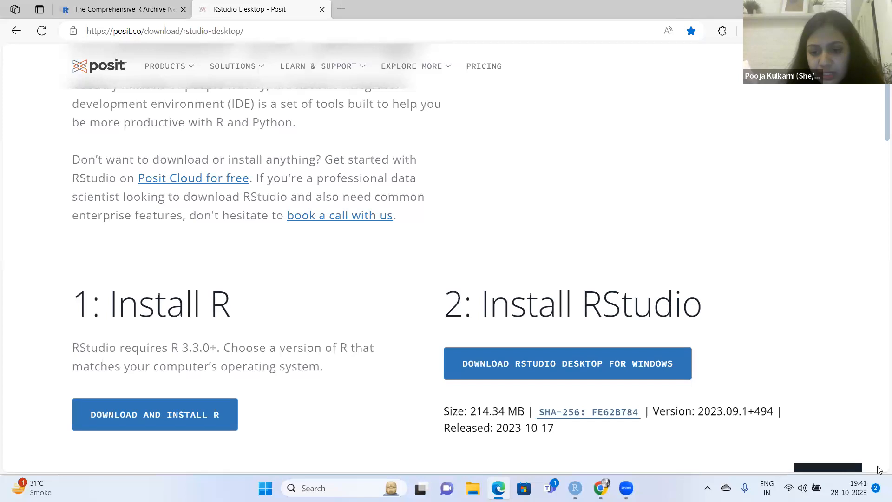
Step: Switch back to RStudio and create a new blank R script
mouse_move(575, 488)
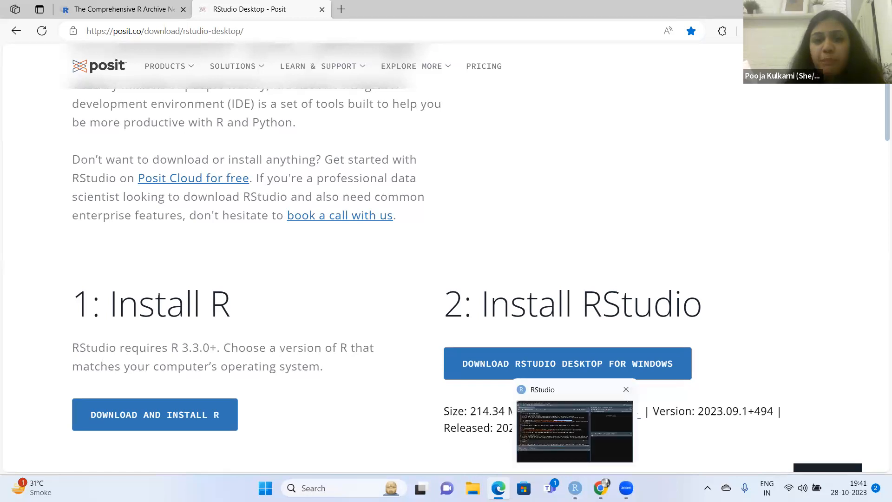
click(575, 431)
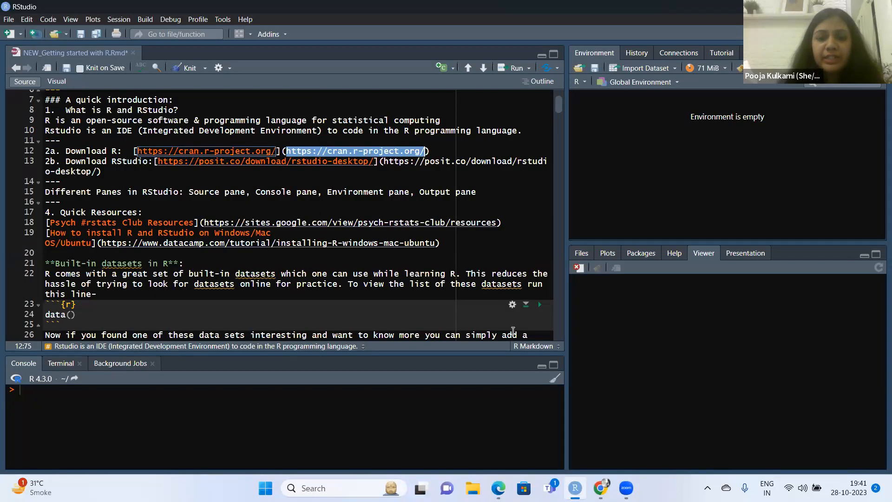
drag(491, 352, 504, 47)
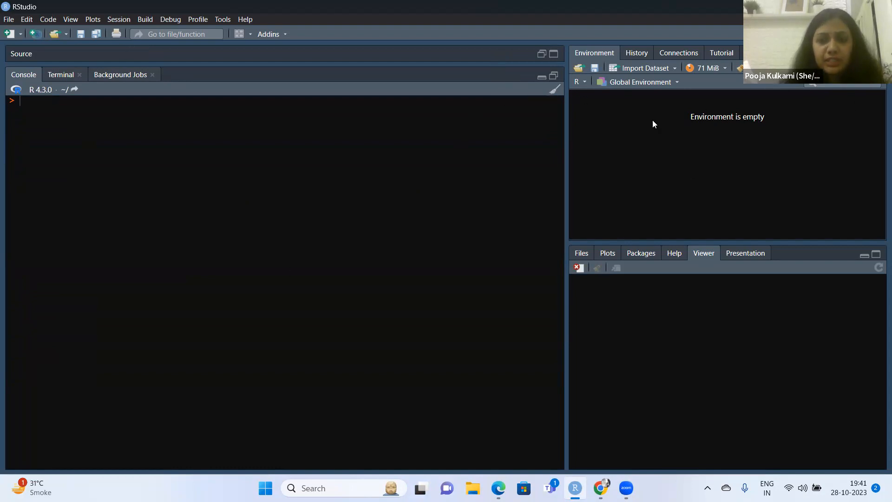
click(14, 36)
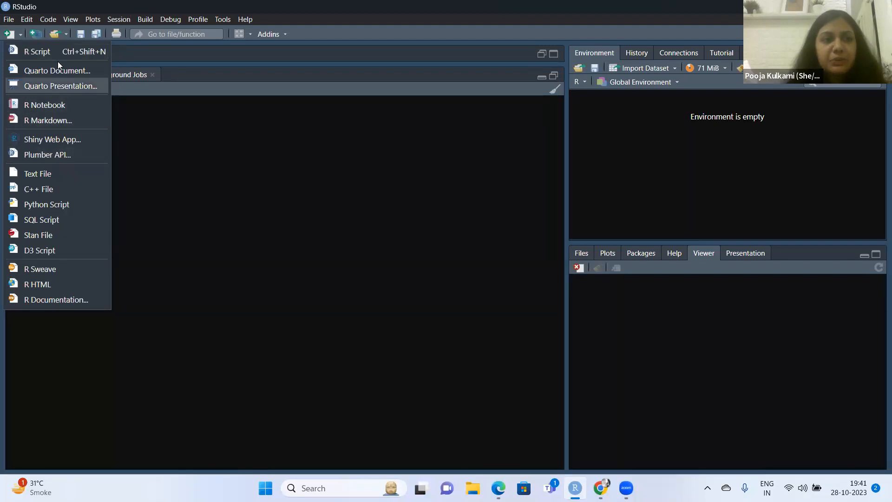
click(52, 51)
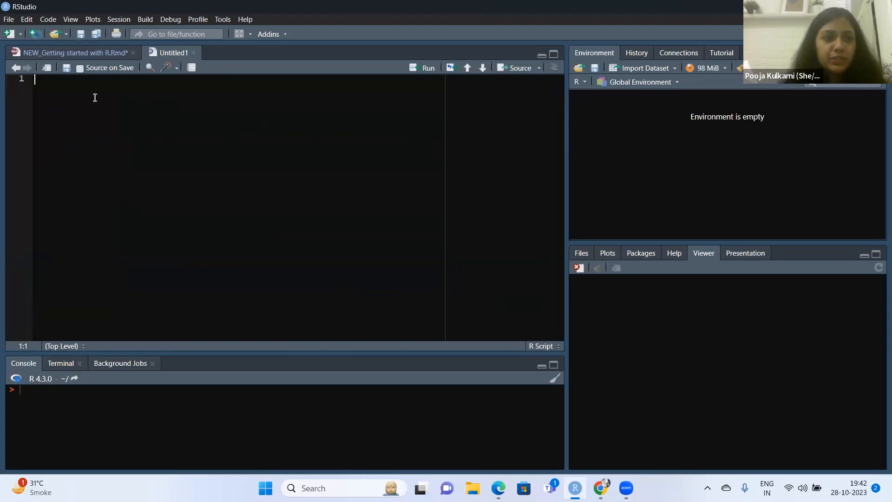
Step: Write 2+2 on the first line of the new script and run that line
text(2+)
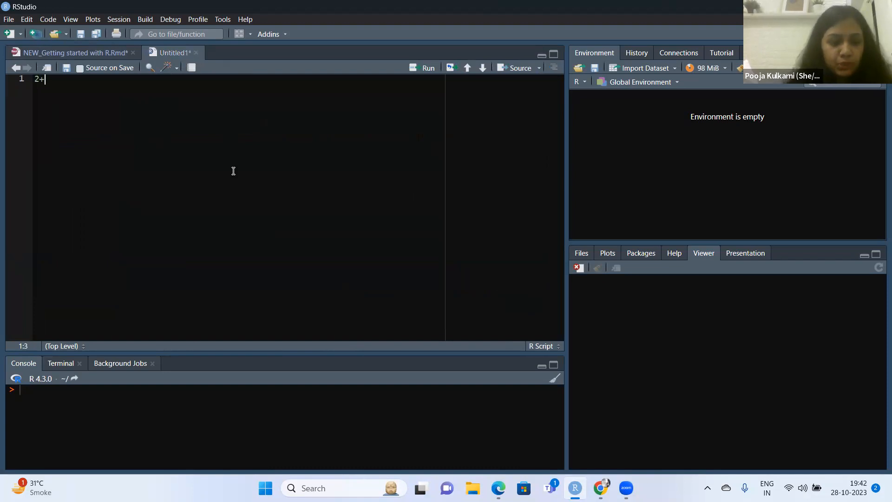
text(@)
key(BackSpace)
text(2)
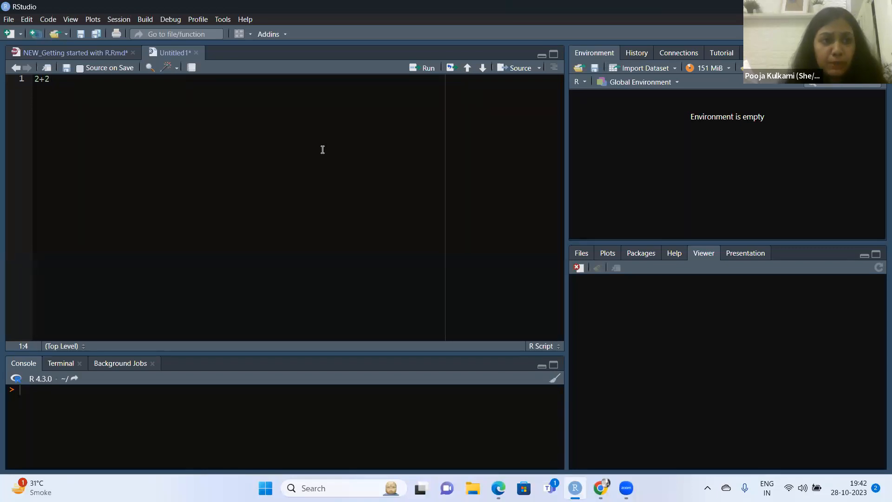
key(ctrl+Return)
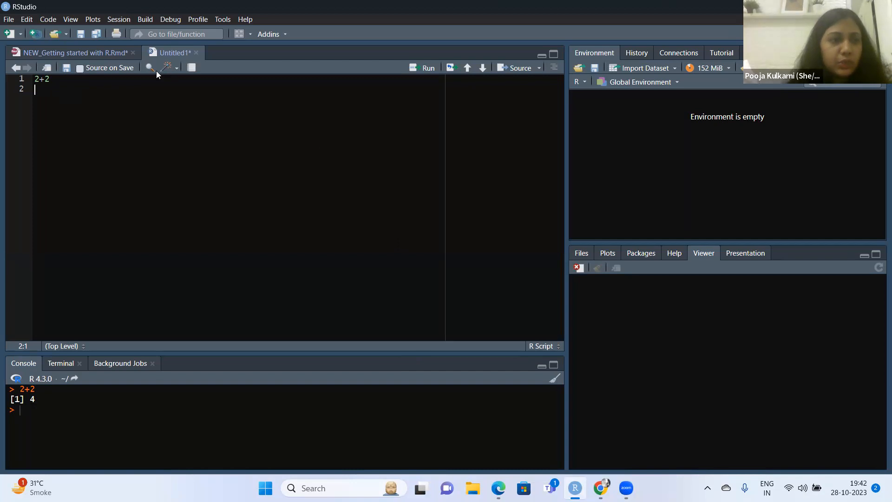
click(64, 82)
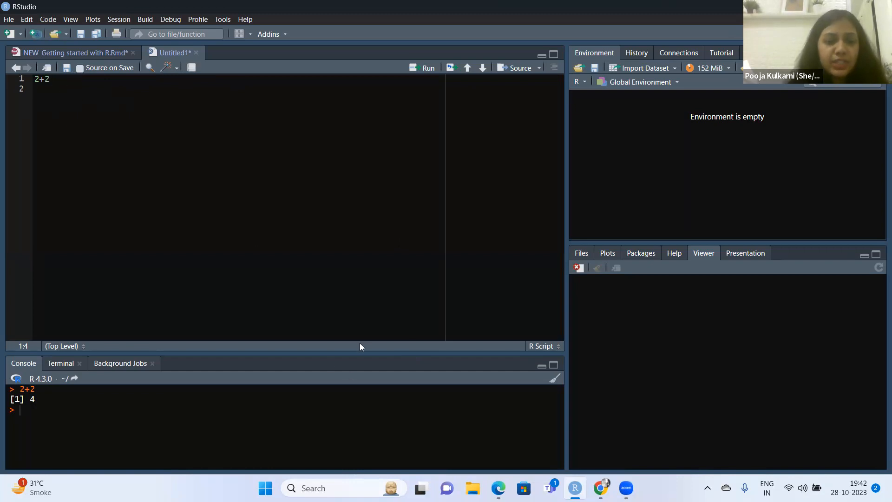
Step: Enlarge the console area and run 2+2 directly at the console prompt
drag(361, 352, 364, 297)
drag(365, 266, 367, 139)
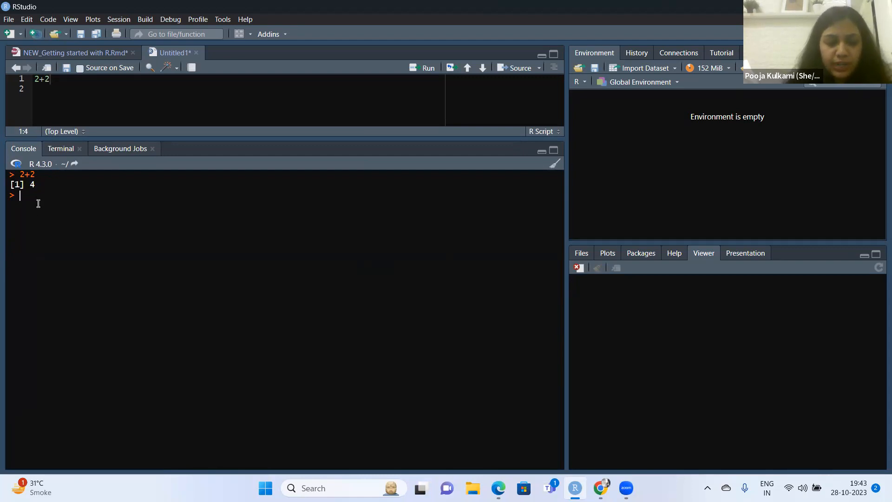
text(2+2)
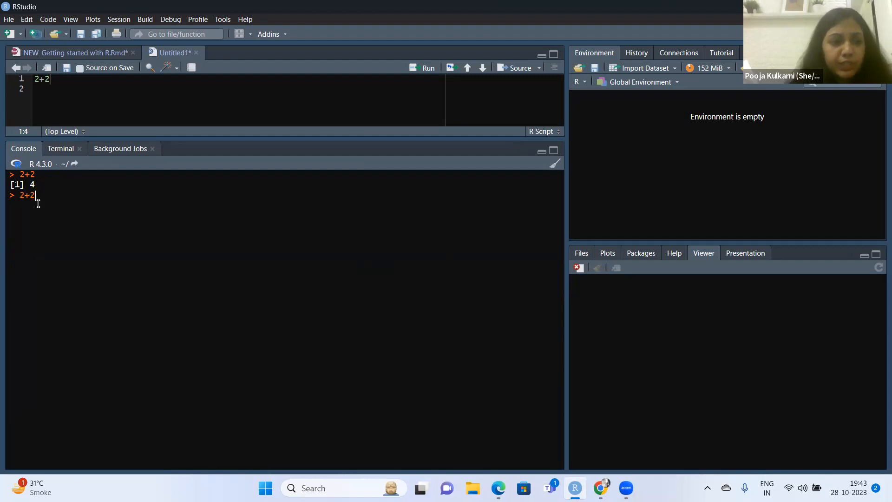
key(Return)
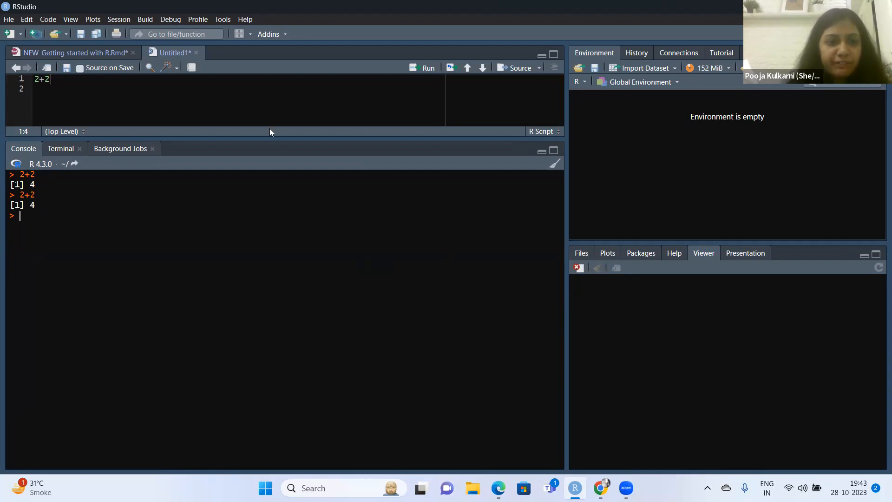
Step: Show the list of installed packages and resize the panes so the script and environment areas are taller
drag(276, 139, 275, 250)
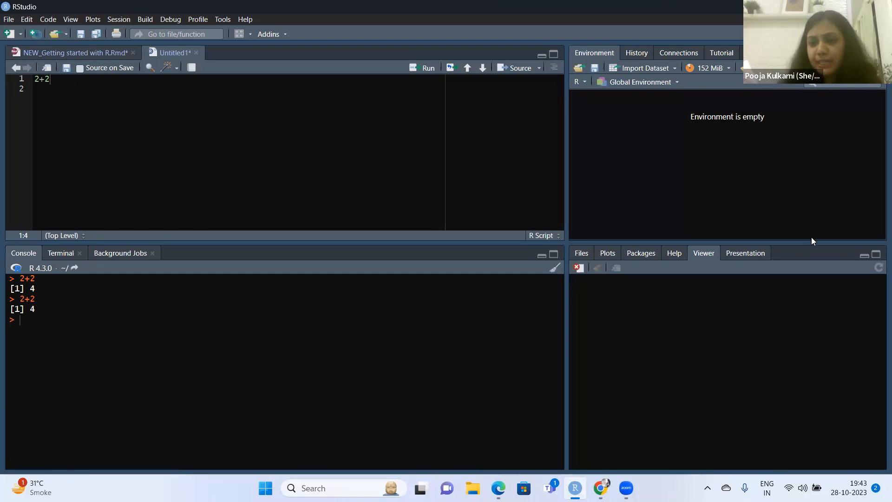
drag(813, 245, 795, 157)
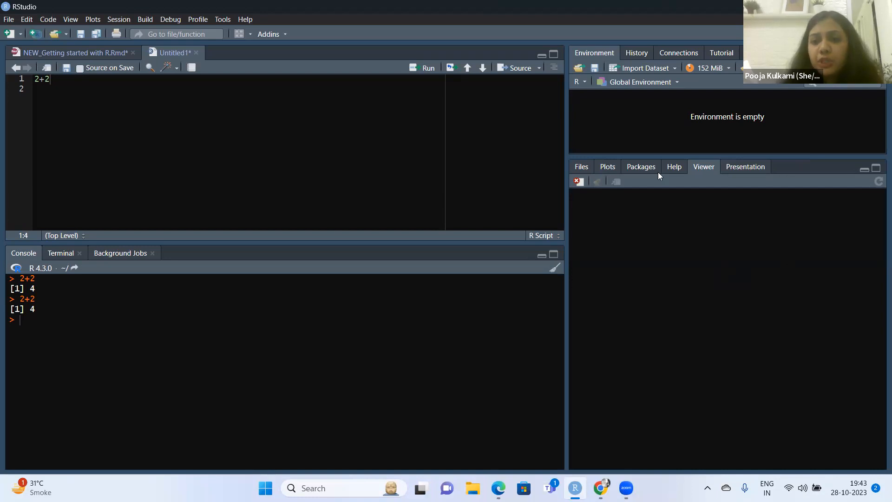
click(644, 167)
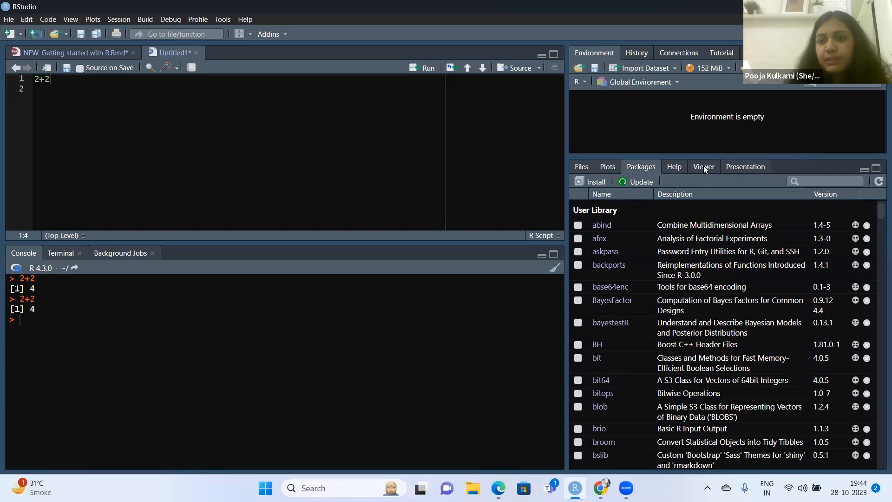
drag(805, 155, 811, 275)
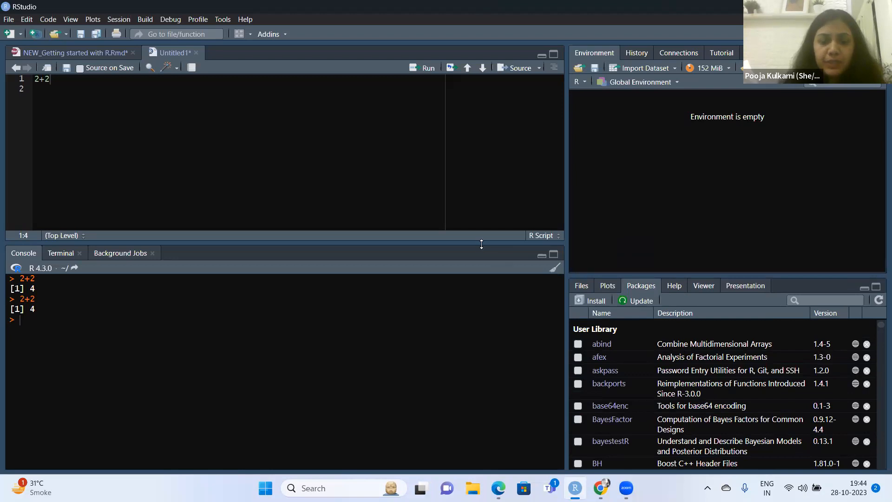
drag(481, 244, 478, 299)
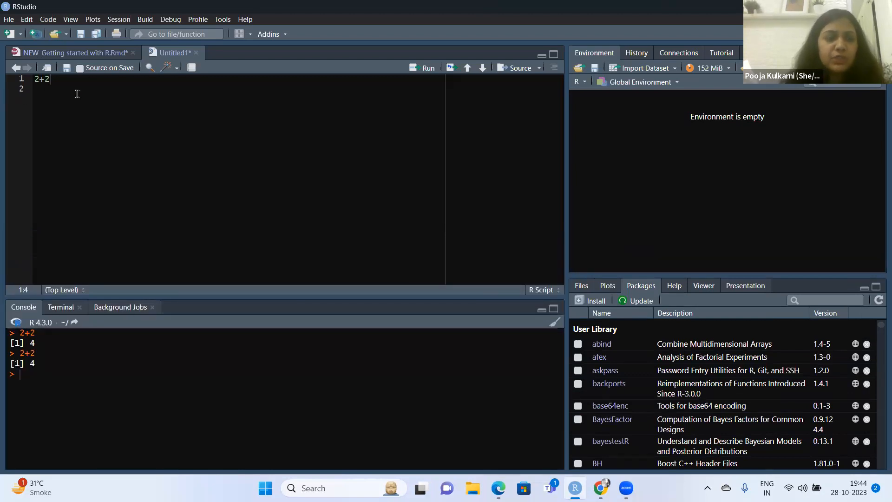
Step: Return to the Getting started R Markdown file and examine the built-in datasets section with its data() code chunk
click(104, 53)
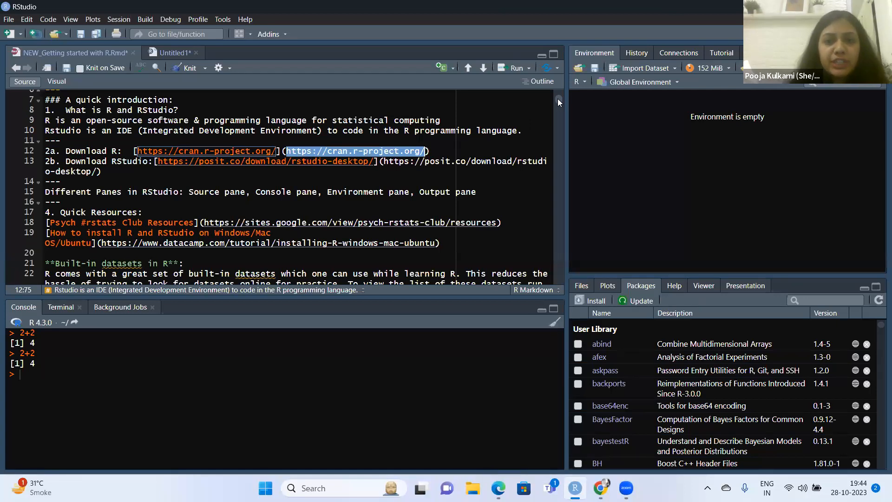
drag(558, 99, 562, 106)
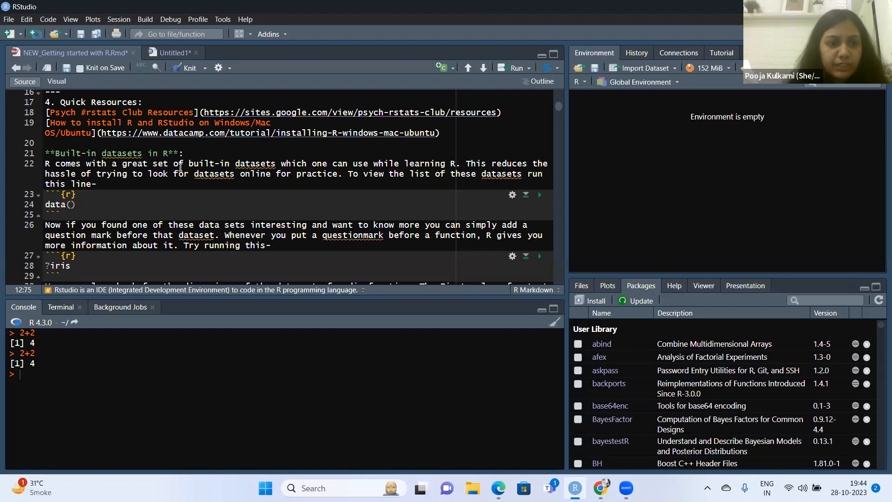
drag(121, 172, 144, 171)
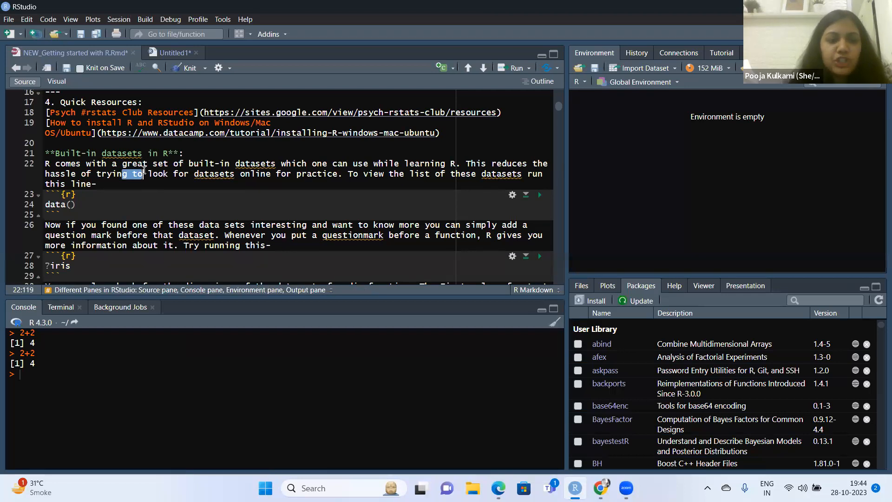
click(101, 195)
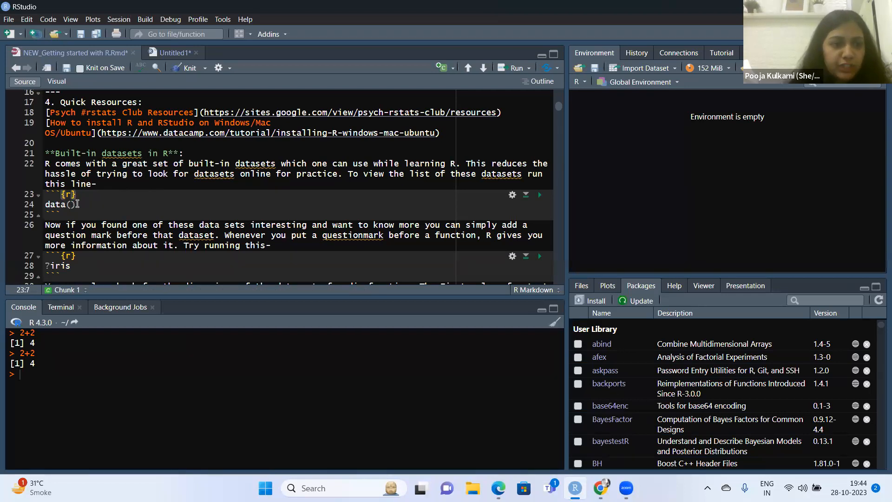
drag(52, 194, 77, 191)
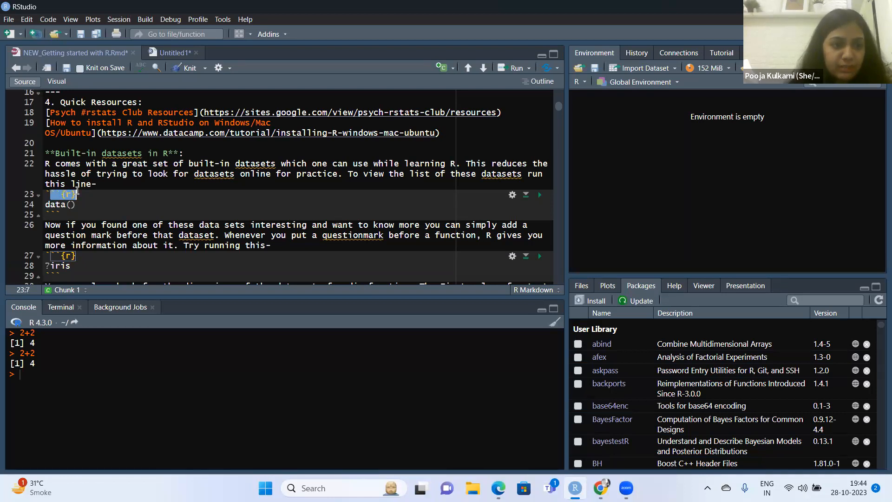
click(55, 215)
click(76, 210)
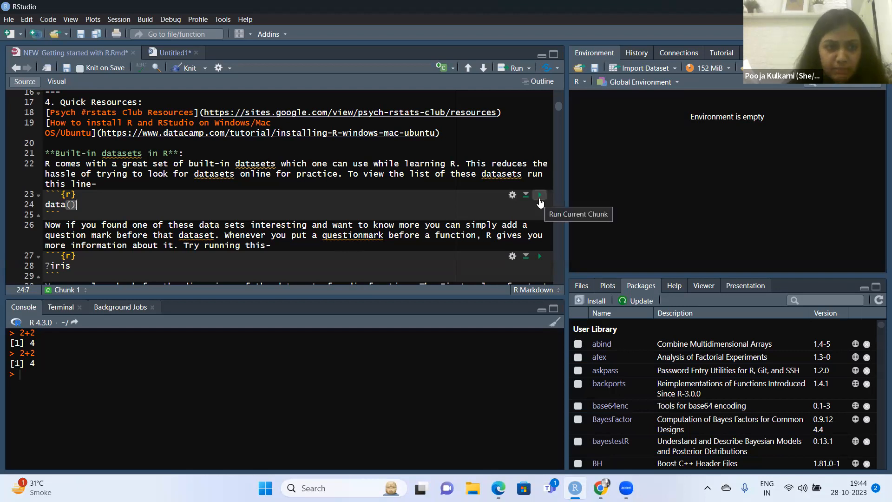
click(318, 184)
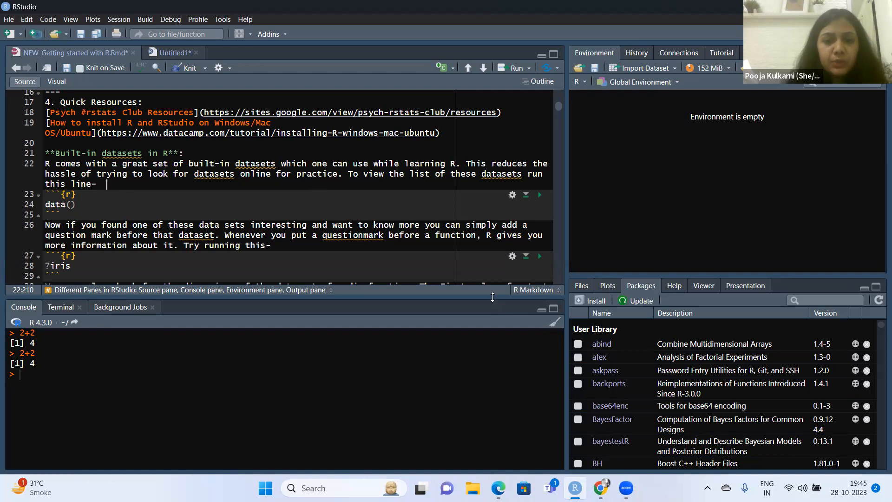
drag(493, 297, 492, 301)
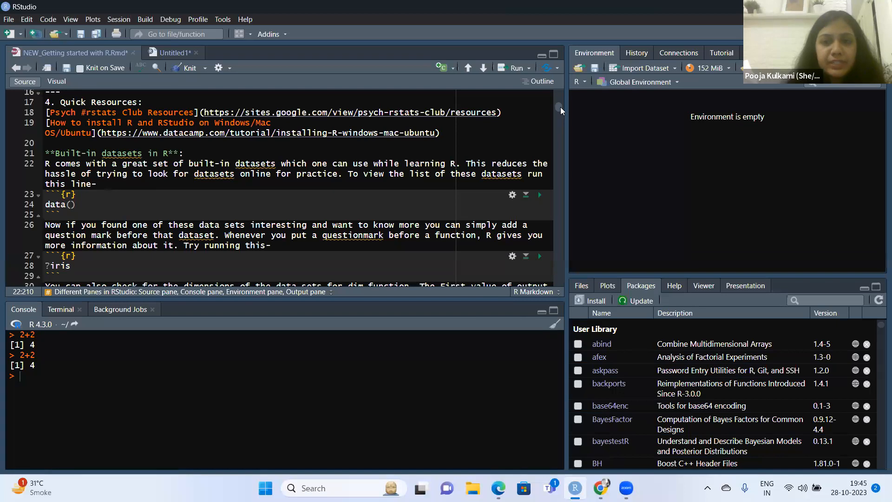
Step: Run the data() code chunk in the built-in datasets section to list R's available datasets
scroll(561, 108, down, 1)
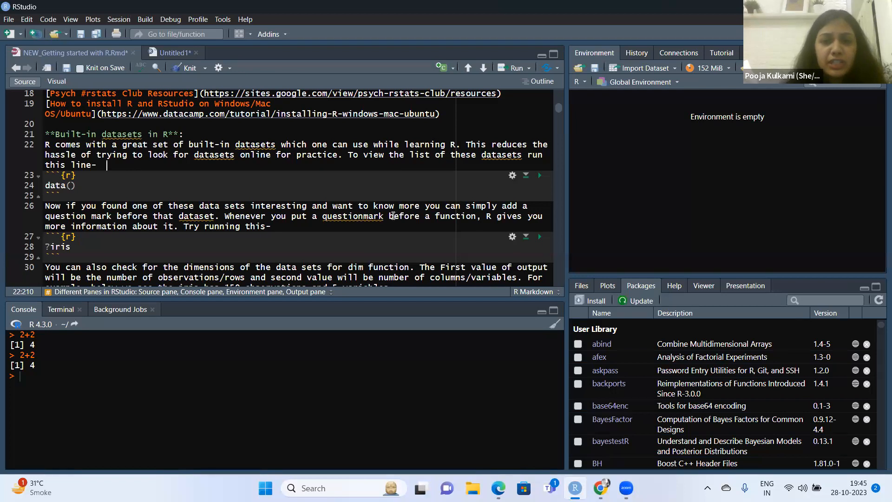
click(109, 184)
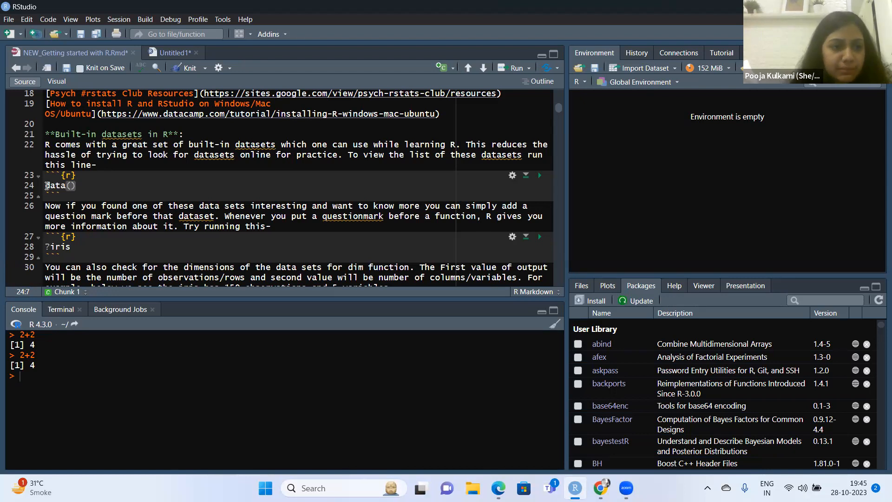
drag(47, 185, 80, 185)
click(86, 186)
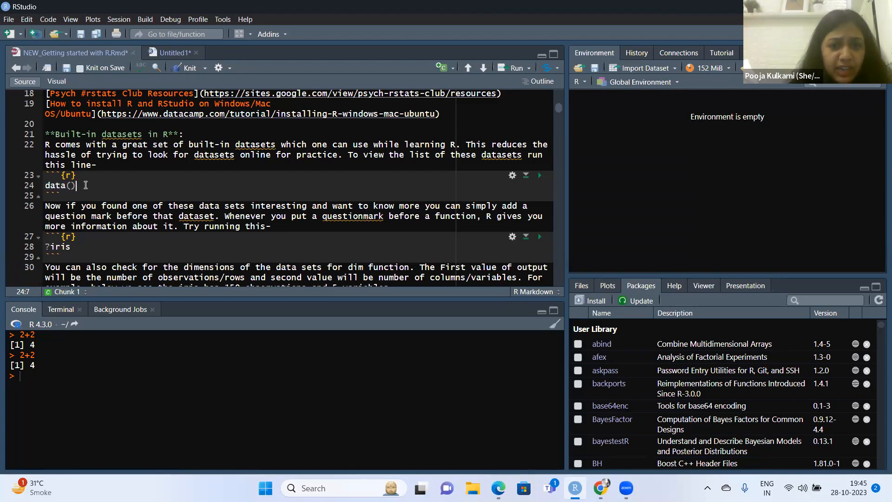
click(540, 175)
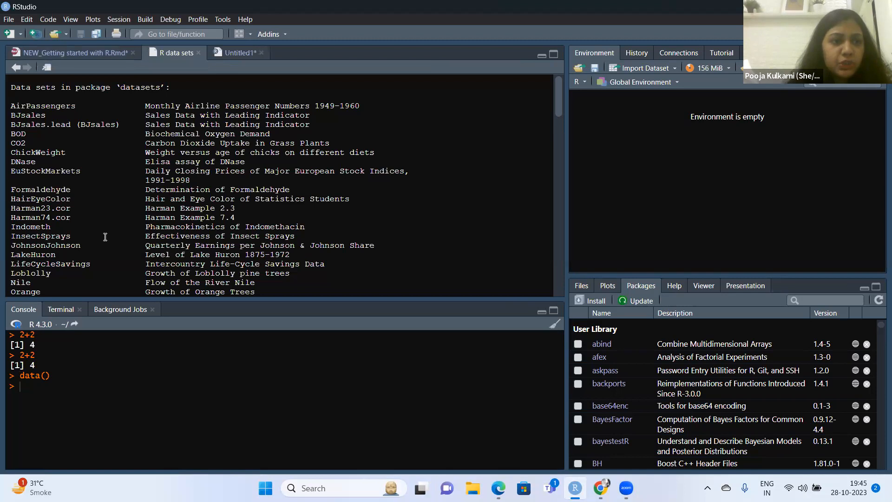
Step: Look through the list of built-in data sets and highlight the iris entry
drag(562, 96, 568, 135)
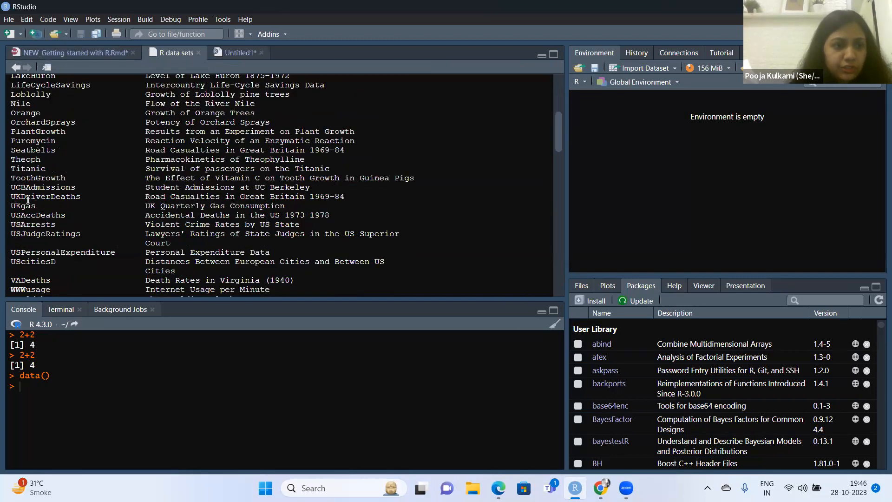
drag(556, 135, 550, 210)
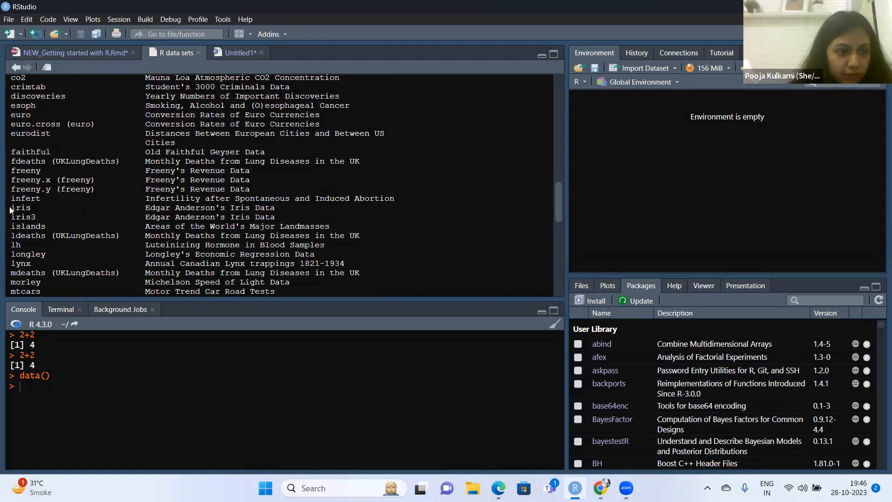
drag(10, 209, 36, 209)
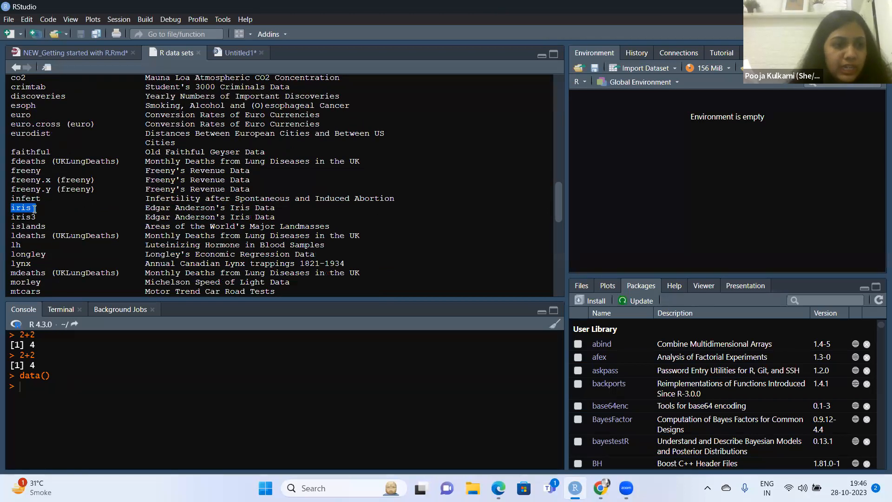
Step: Return to the Getting started R Markdown file, run the ?iris chunk, and enlarge the help pane to show more documentation
click(83, 50)
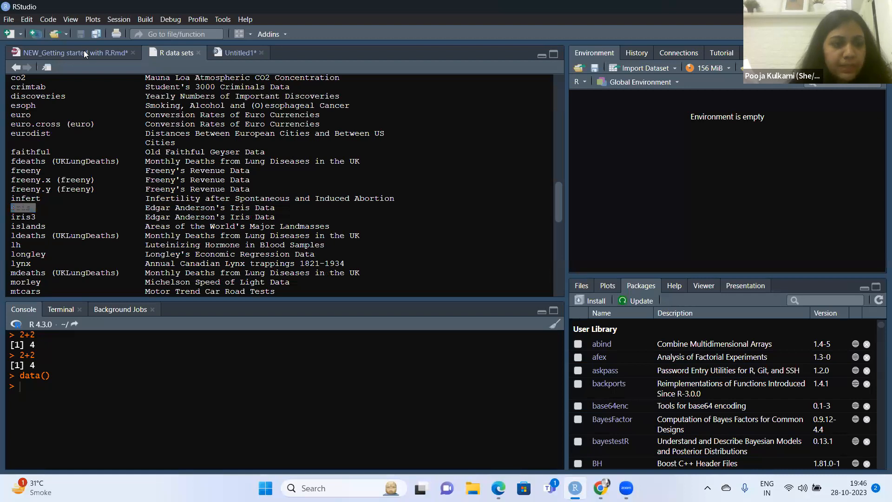
click(112, 250)
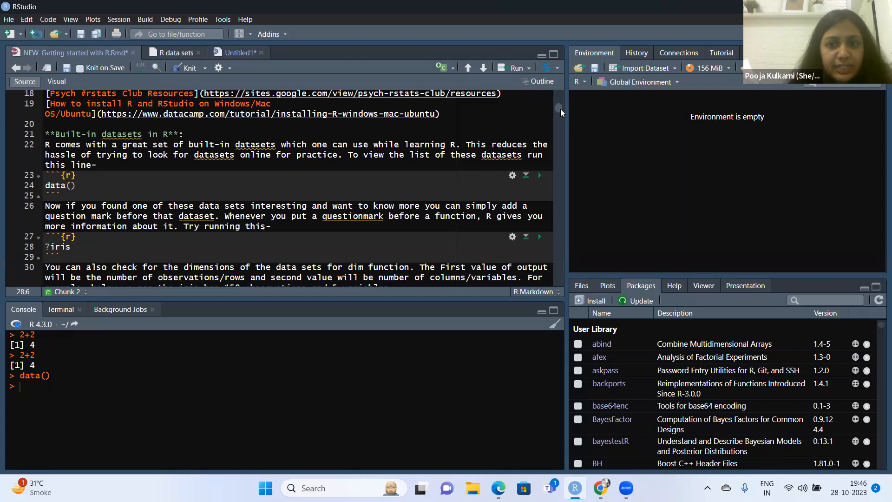
drag(560, 109, 562, 113)
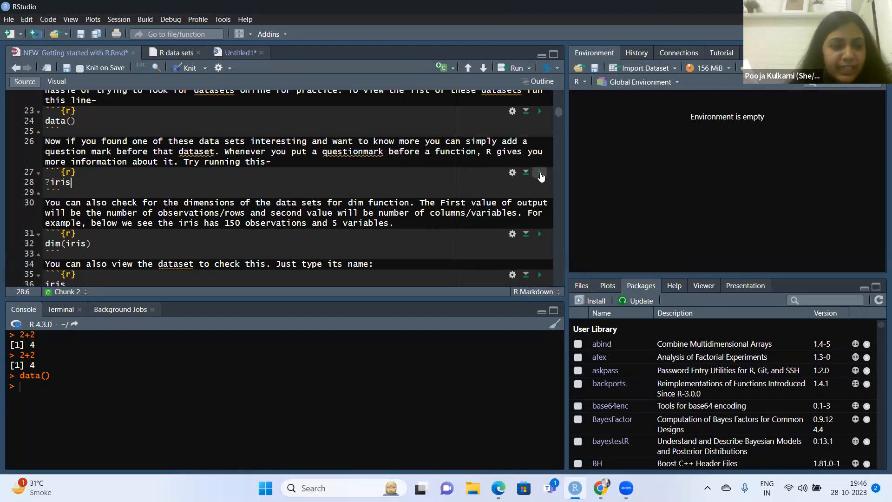
click(540, 173)
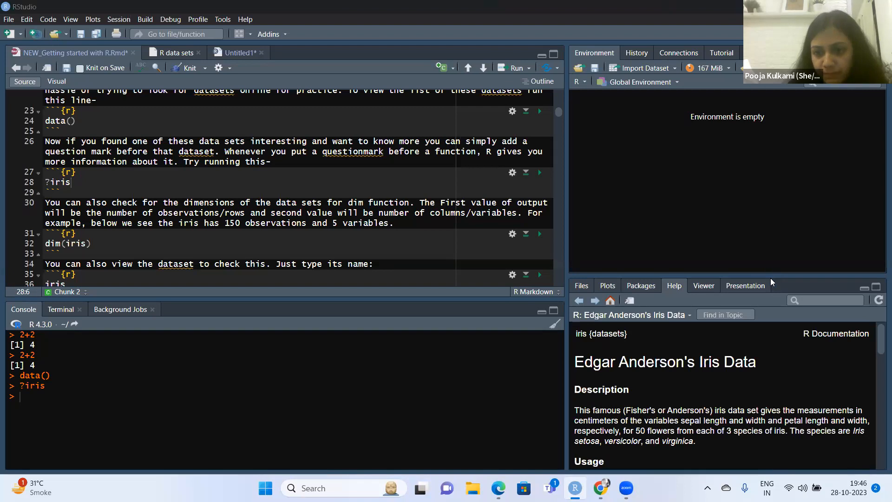
drag(772, 276, 747, 194)
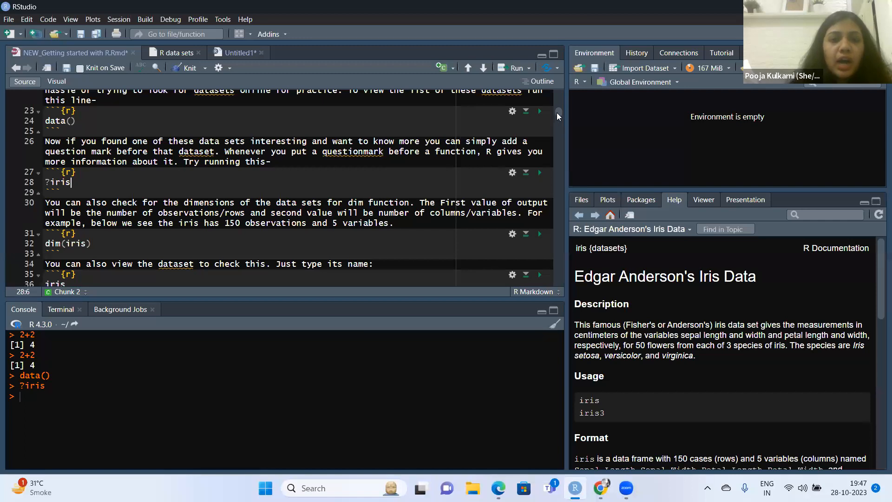
Step: Run the dim(iris) chunk and inspect the dimensions in its output
scroll(561, 115, down, 1)
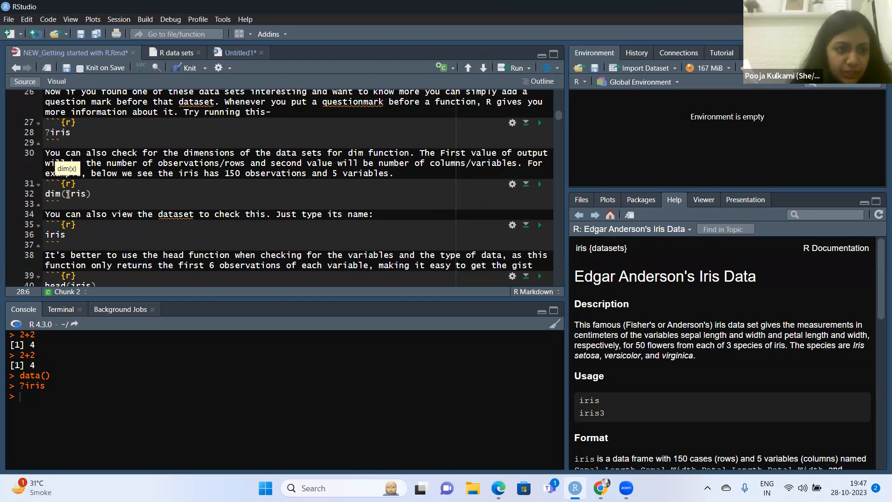
click(540, 184)
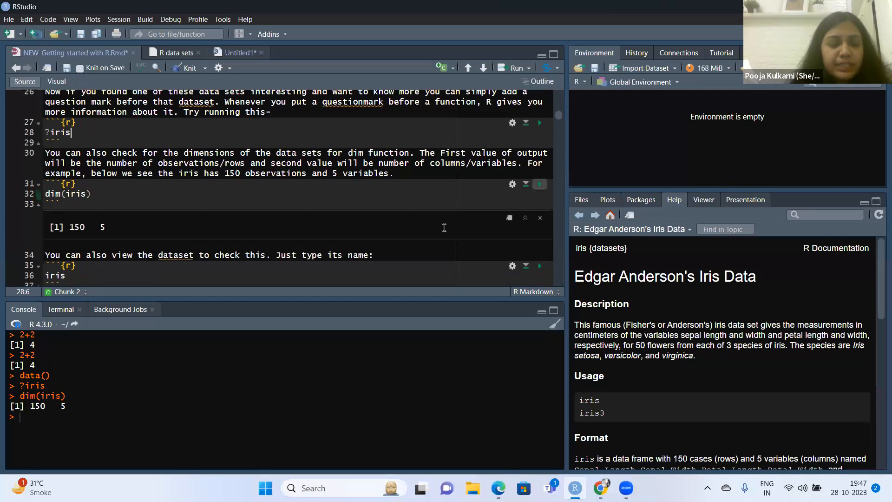
drag(70, 229, 91, 233)
click(74, 230)
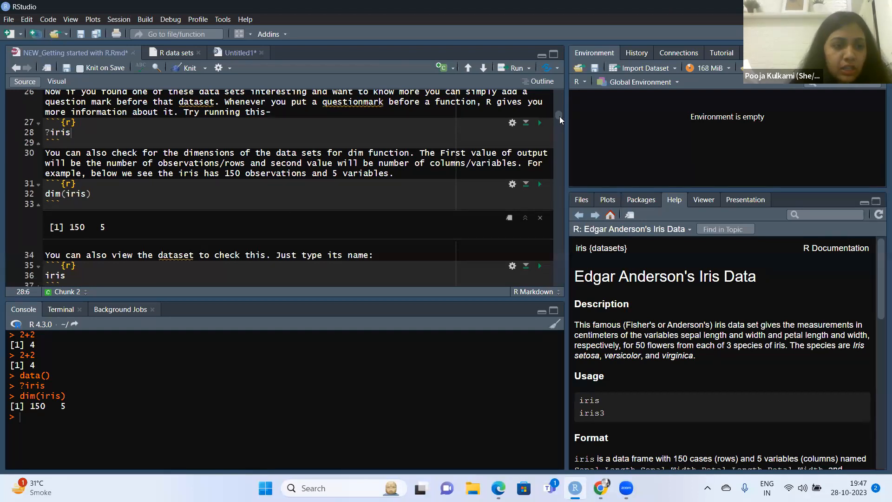
Step: Run the iris chunk to display the whole dataset and look over its table of variables
drag(559, 116, 562, 122)
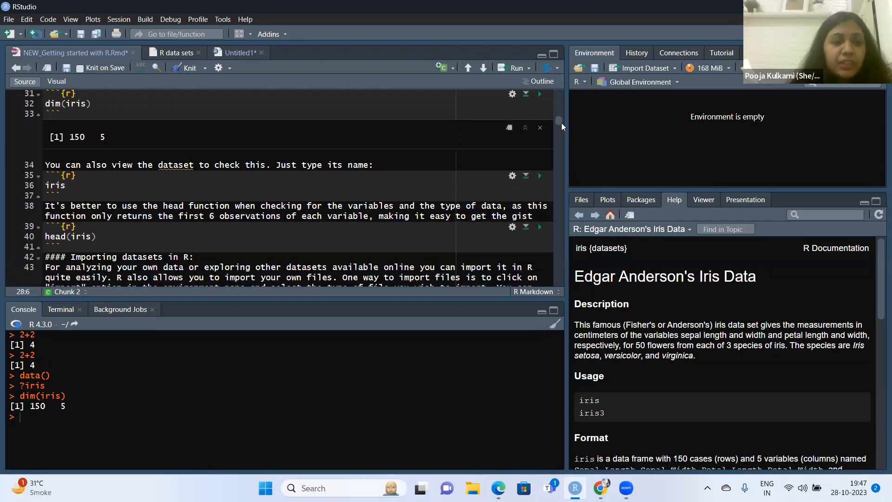
click(85, 188)
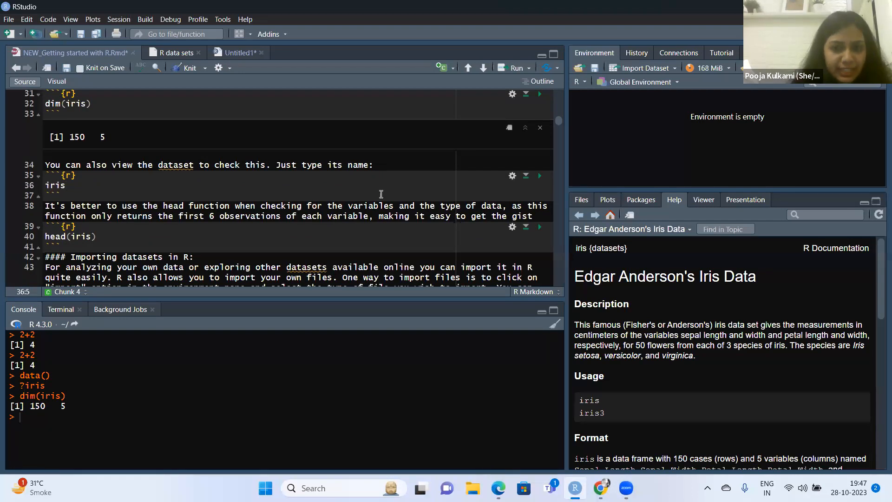
click(539, 176)
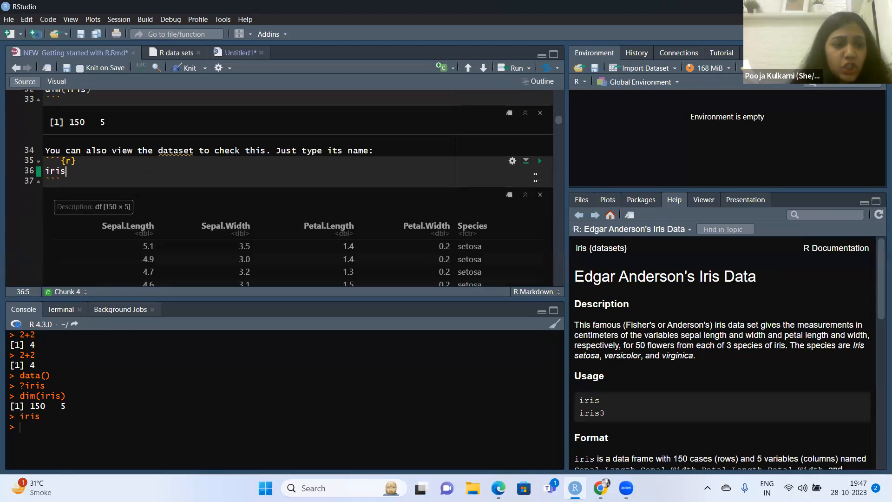
drag(558, 121, 558, 127)
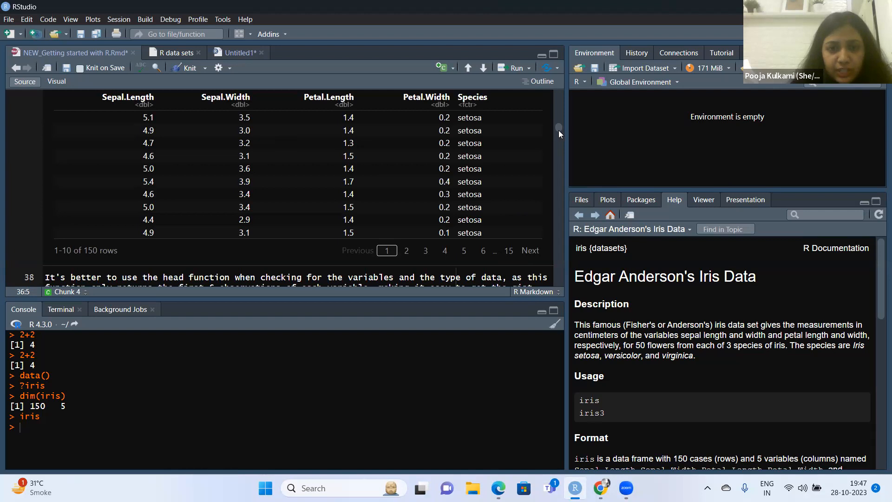
drag(559, 130, 559, 126)
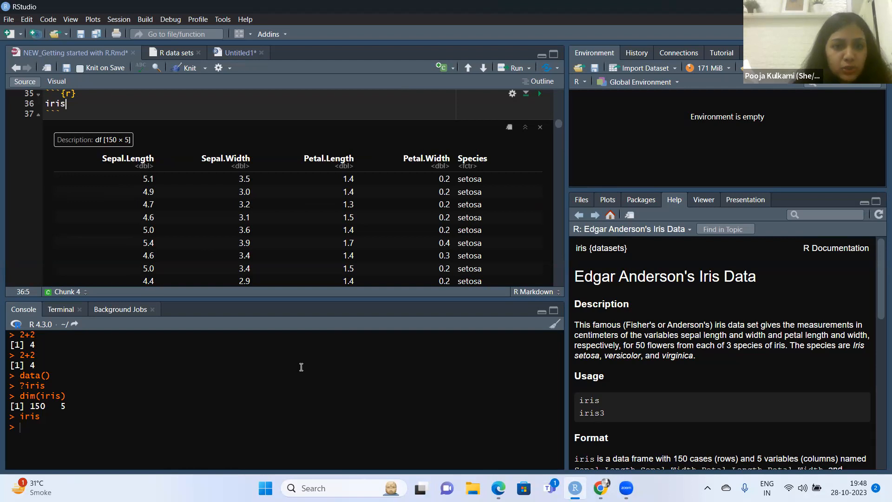
Step: Run the head(iris) chunk and examine the first six observations in its output table
drag(562, 123, 565, 135)
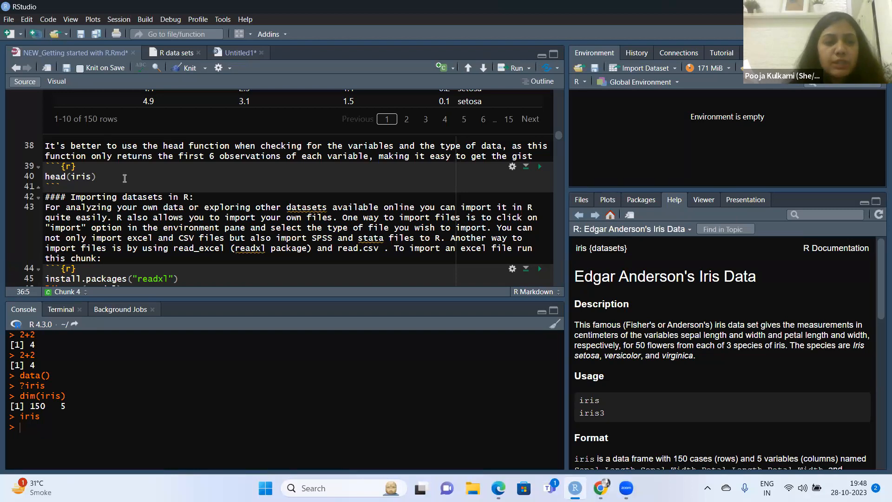
drag(45, 177, 91, 179)
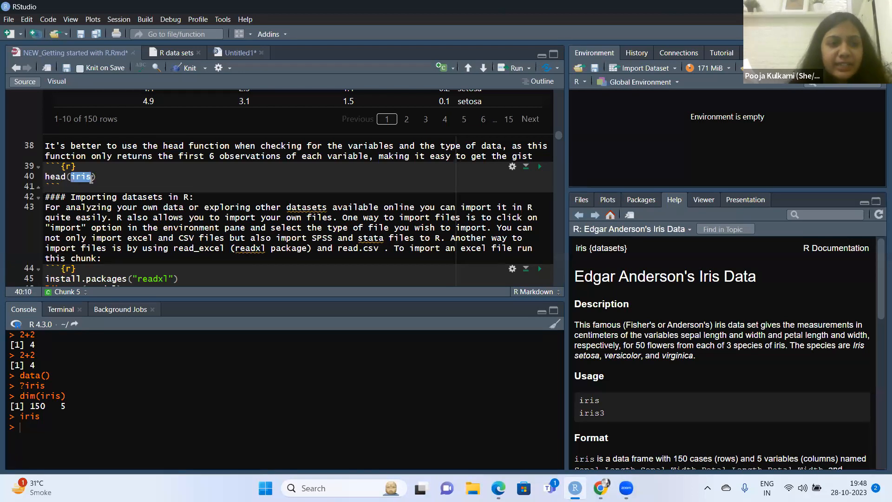
click(100, 177)
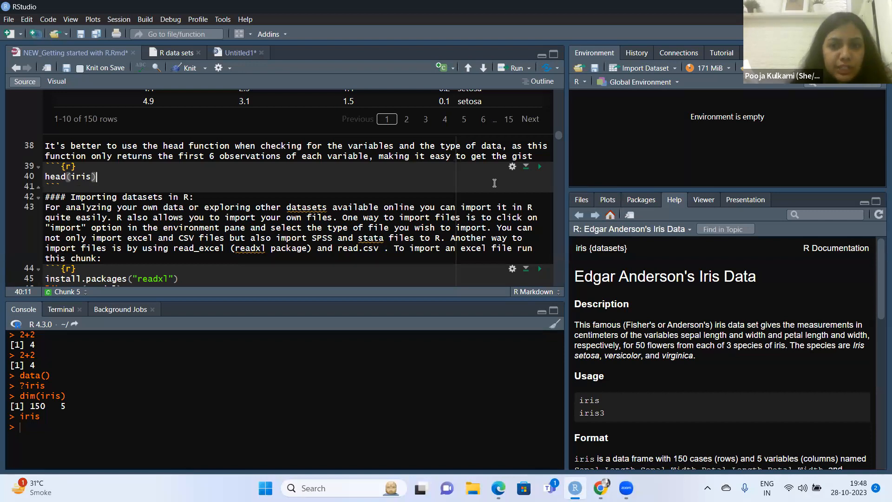
click(539, 169)
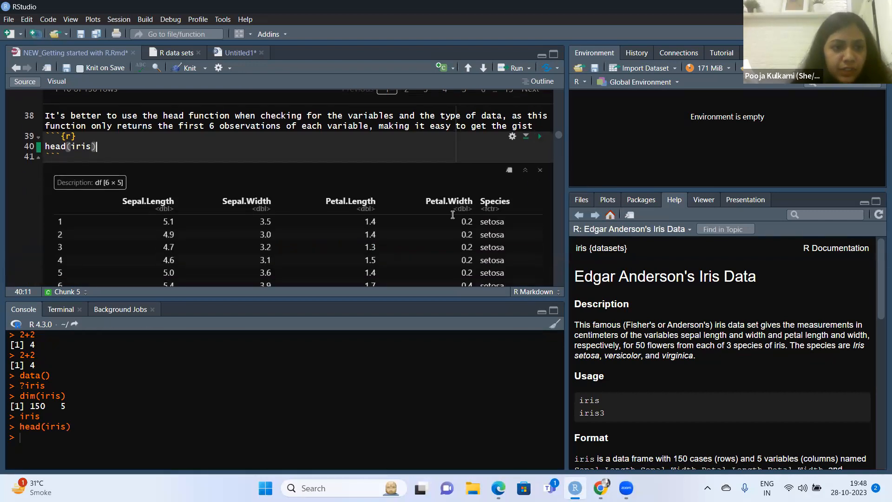
scroll(560, 132, down, 3)
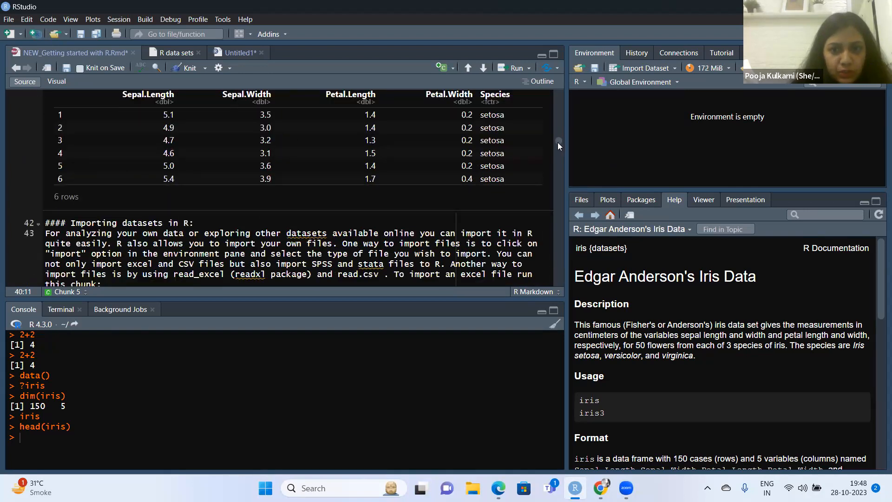
drag(558, 142, 562, 138)
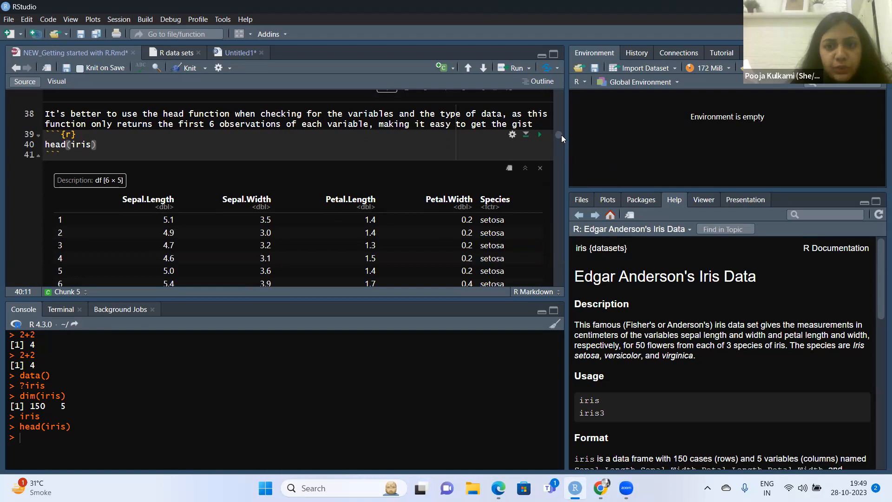
drag(561, 134, 558, 138)
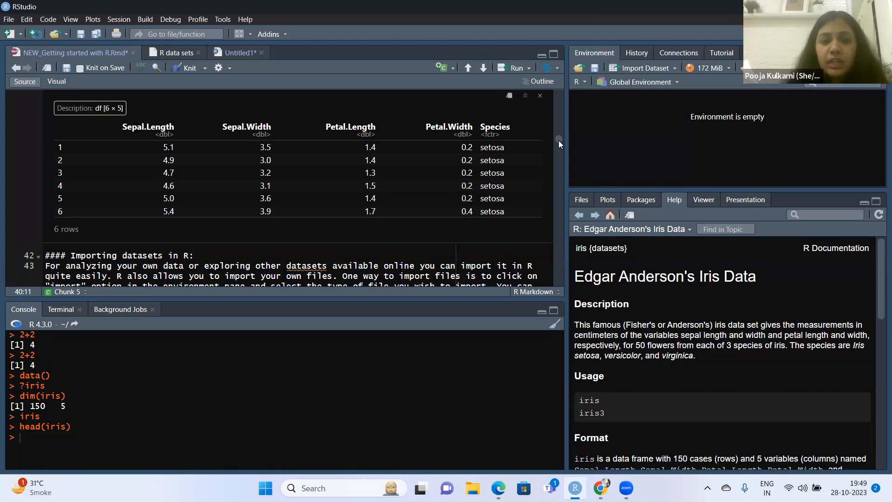
Step: Look over the dataset import formats and start an import from Excel
click(652, 69)
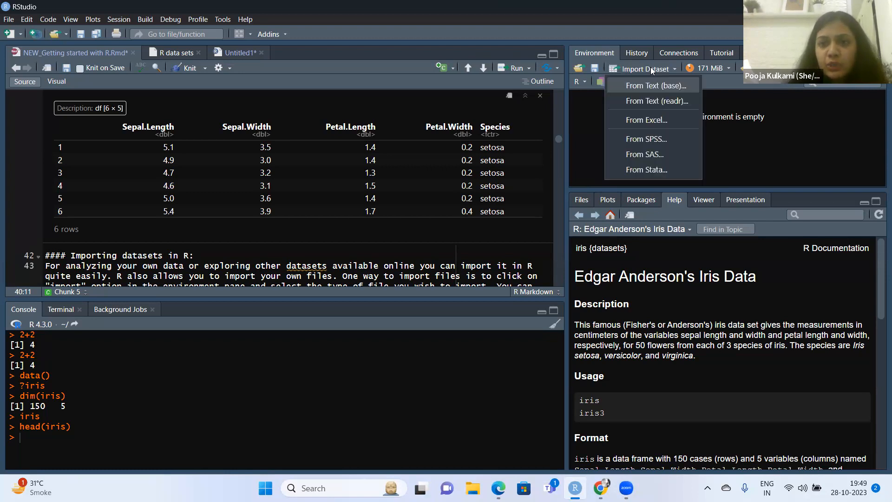
click(664, 71)
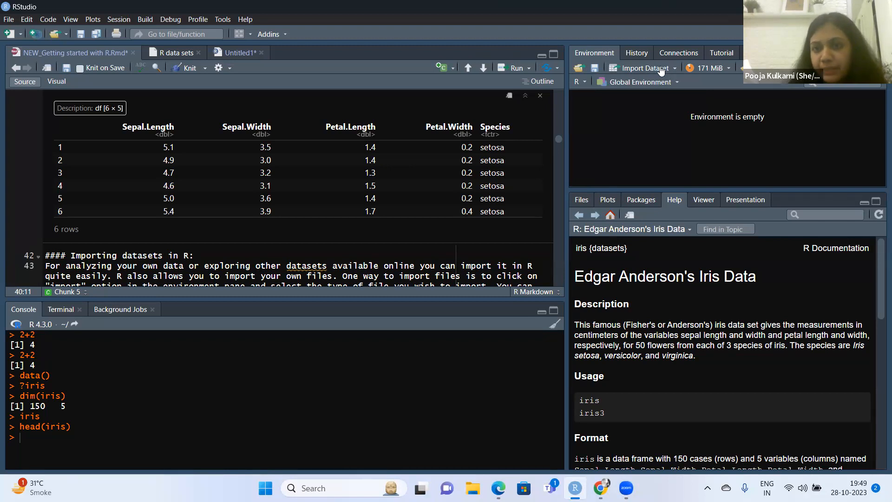
click(661, 70)
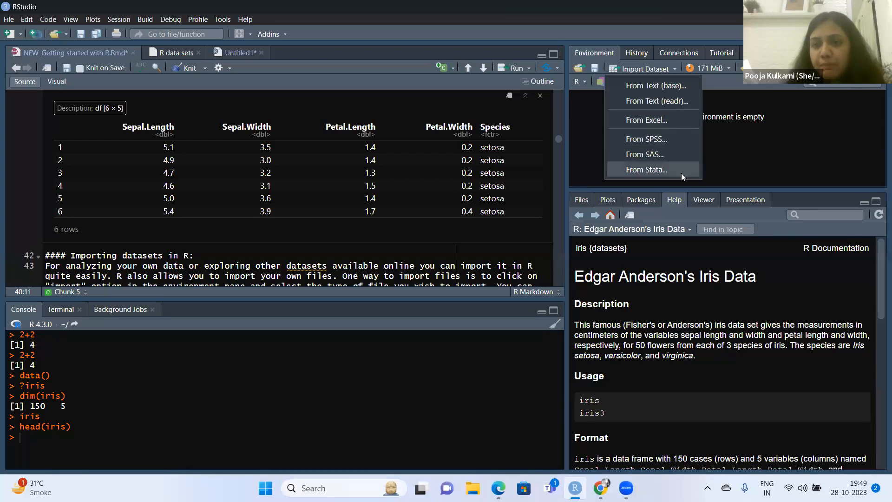
click(658, 120)
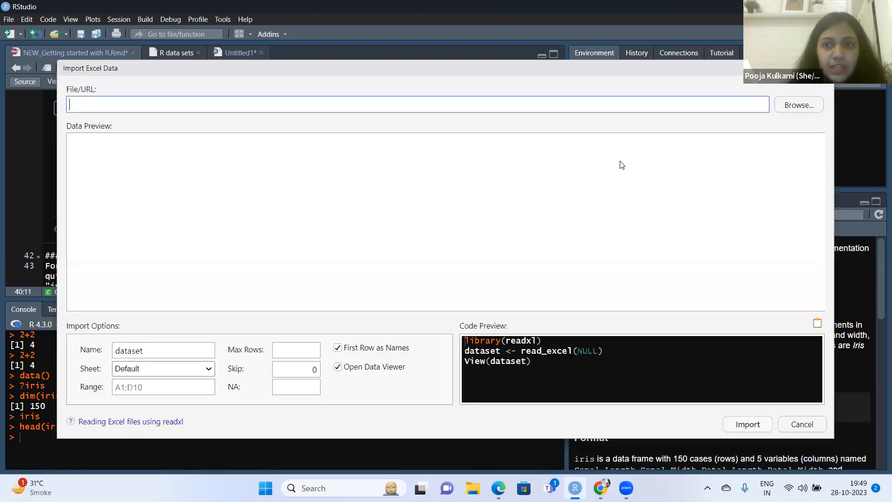
Step: Choose Music and comprehension.xlsx from the Downloads folder and import it with the default options
click(799, 106)
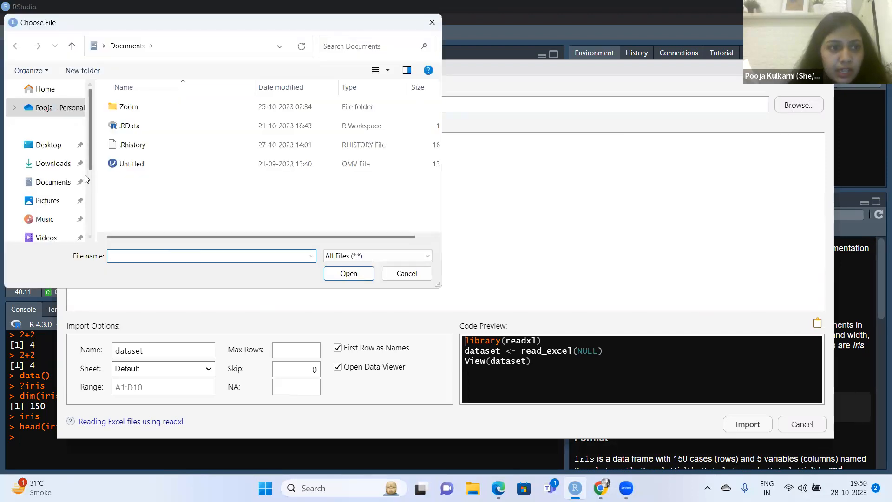
click(53, 163)
click(154, 255)
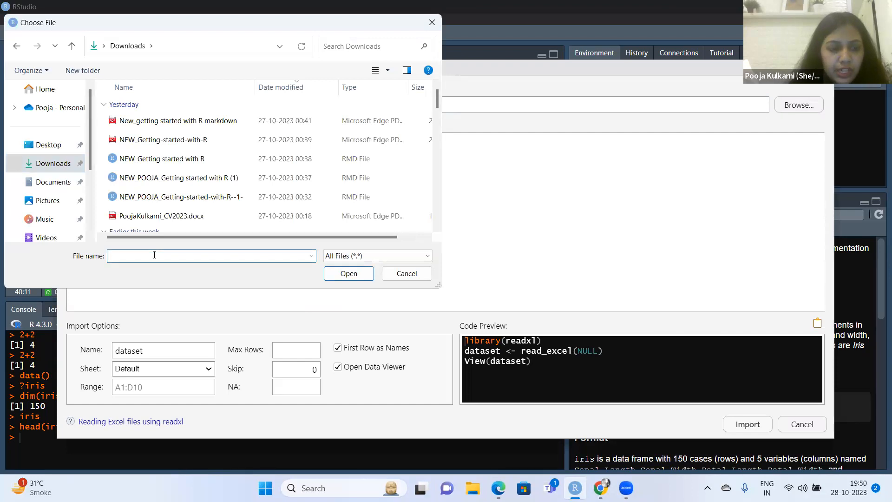
text(mus)
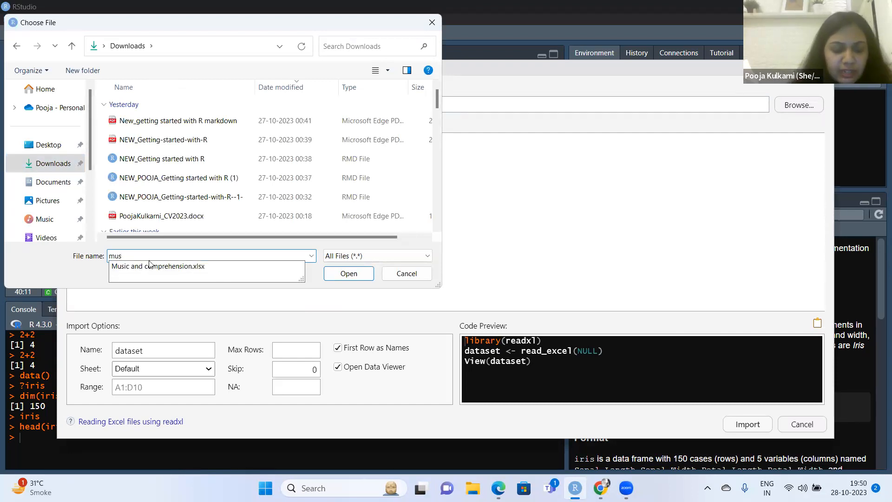
click(129, 269)
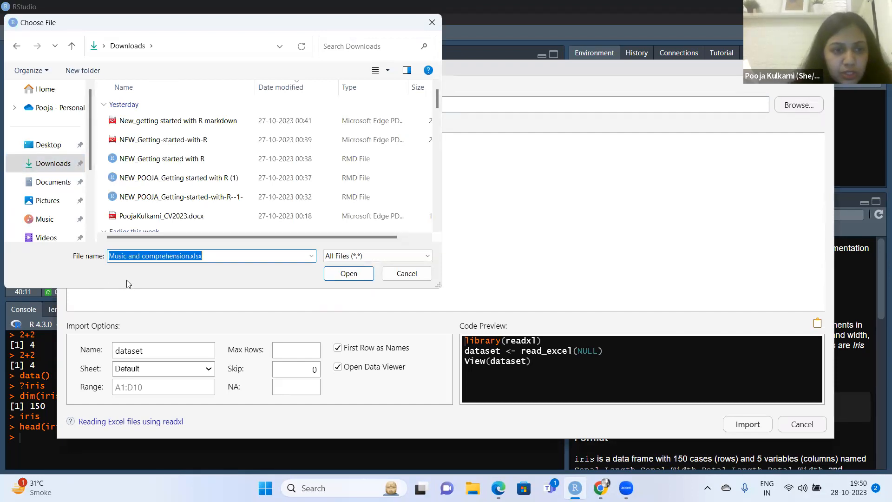
click(349, 274)
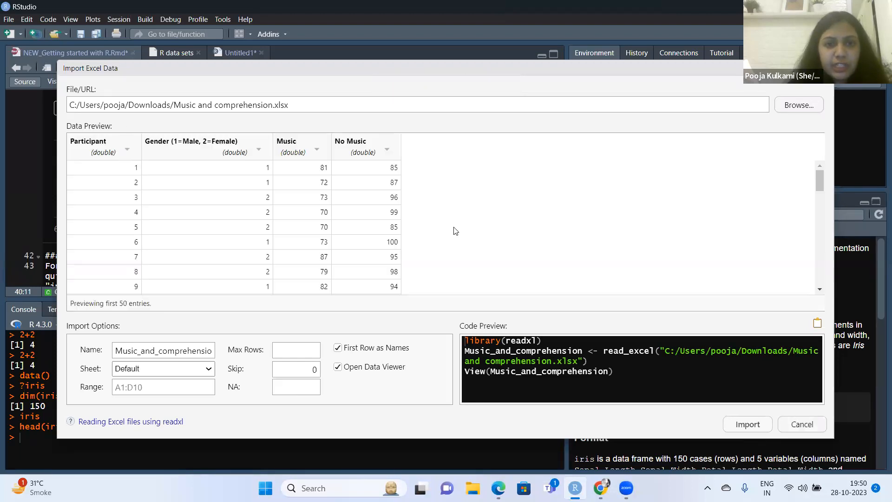
click(756, 428)
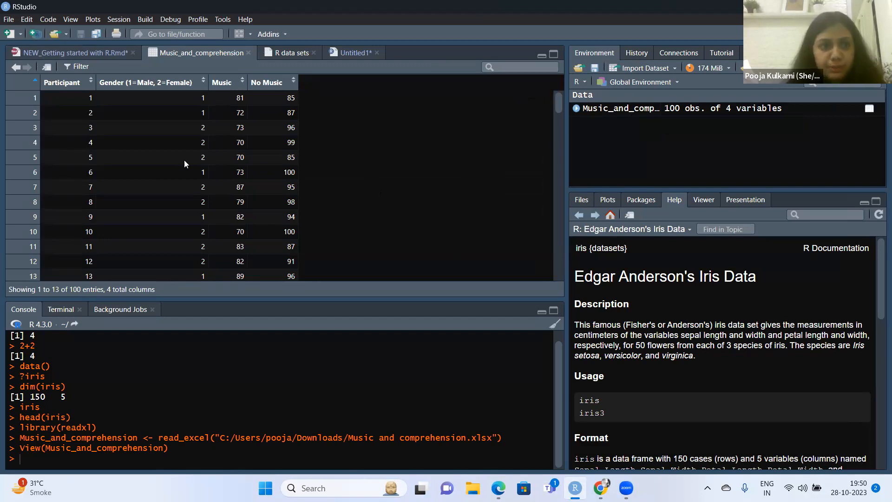
Step: Return to the Getting started R Markdown file and examine the read_excel call in the section on importing datasets
click(105, 53)
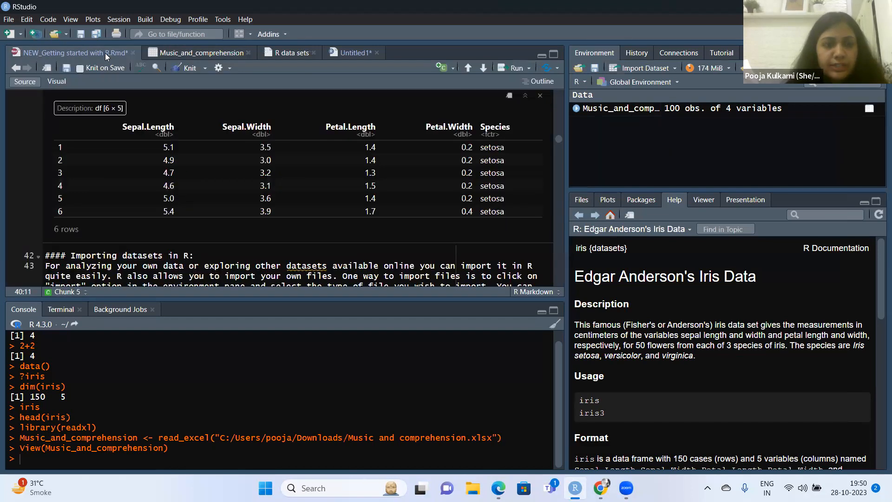
drag(558, 139, 560, 147)
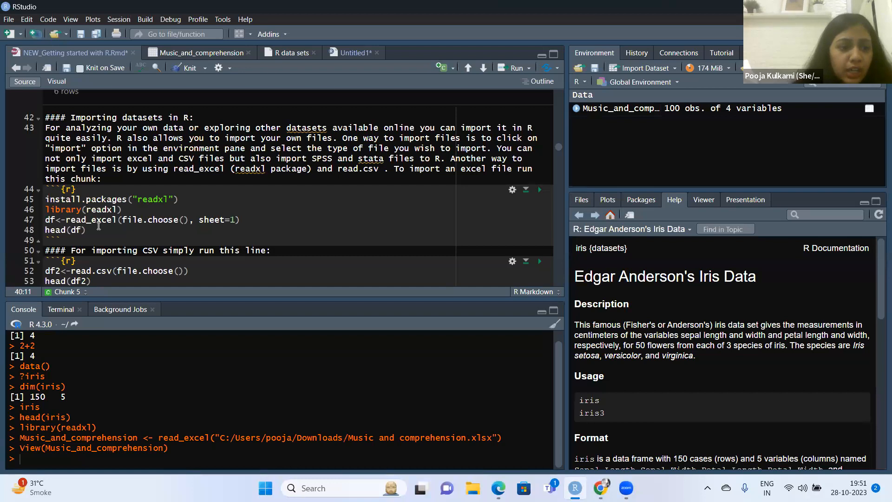
drag(66, 220, 118, 221)
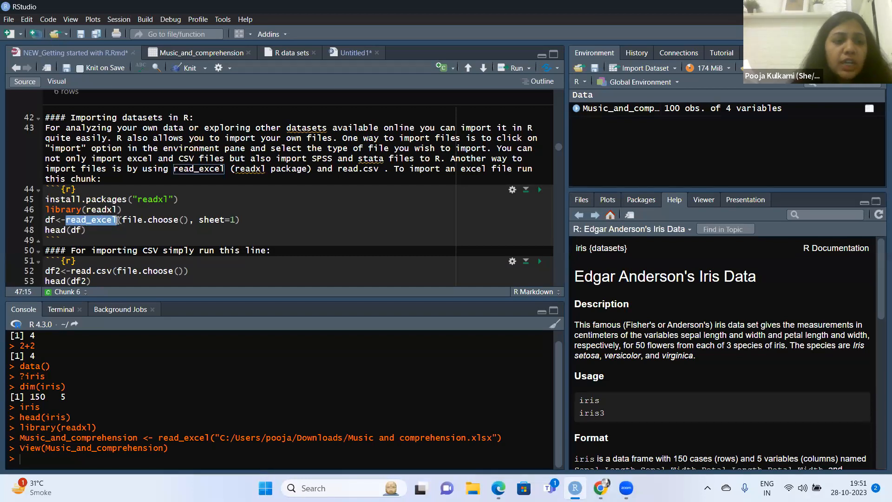
mouse_move(117, 220)
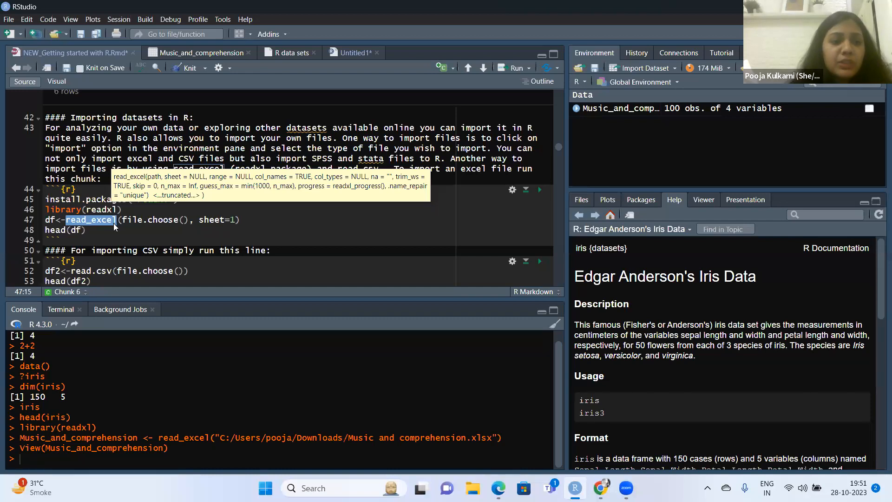
click(119, 210)
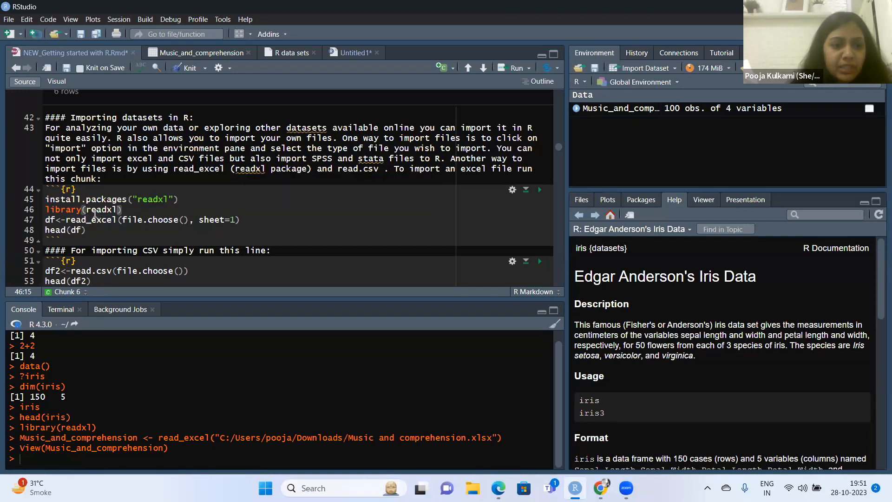
drag(72, 218, 116, 220)
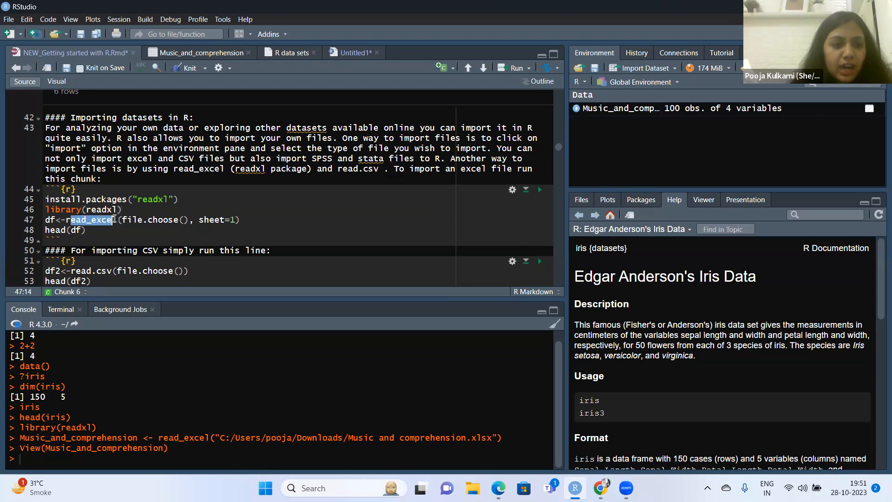
drag(61, 221, 119, 219)
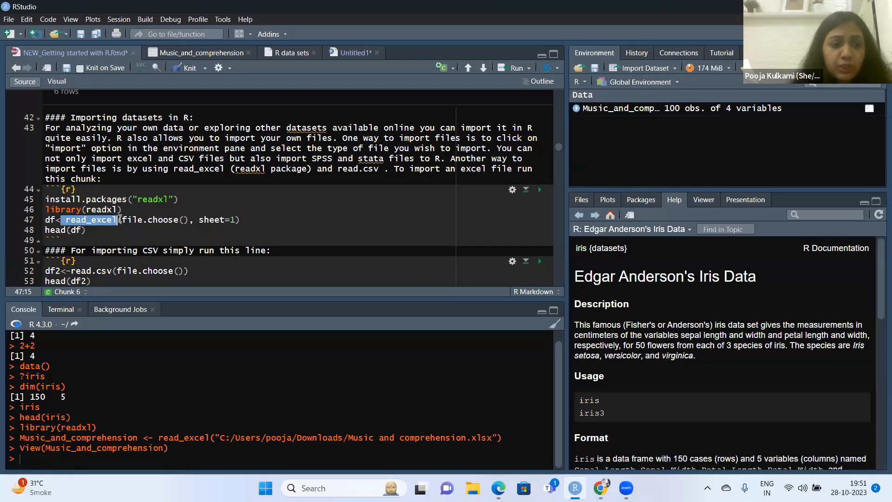
mouse_move(120, 219)
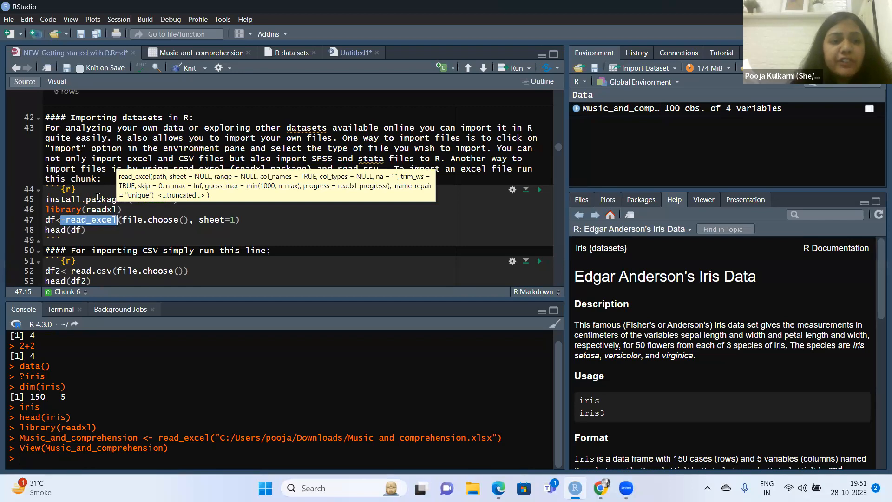
Step: Examine how the install.packages("readxl") and library(readxl) lines relate to the read_excel function
click(96, 199)
drag(142, 200, 169, 201)
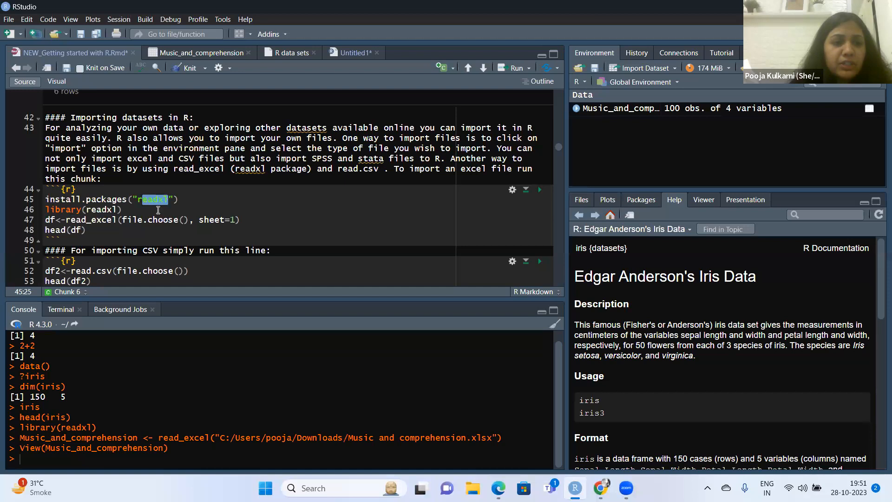
drag(82, 220, 116, 221)
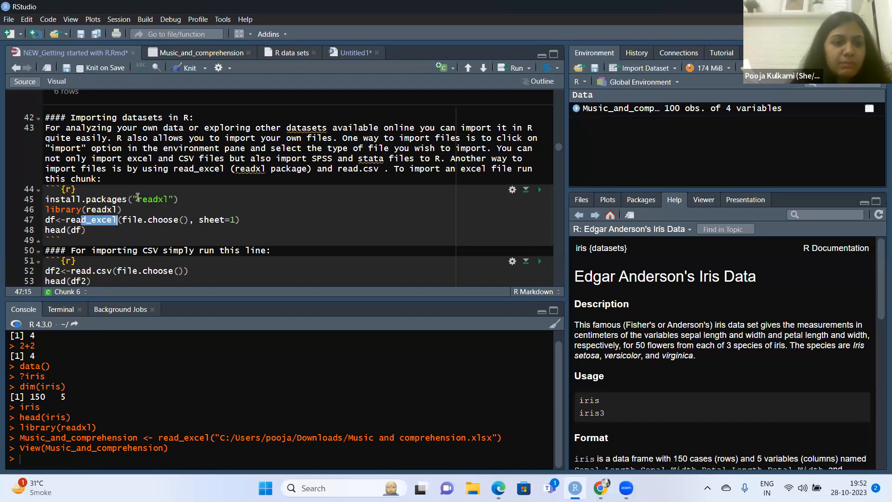
click(138, 199)
drag(137, 199, 169, 199)
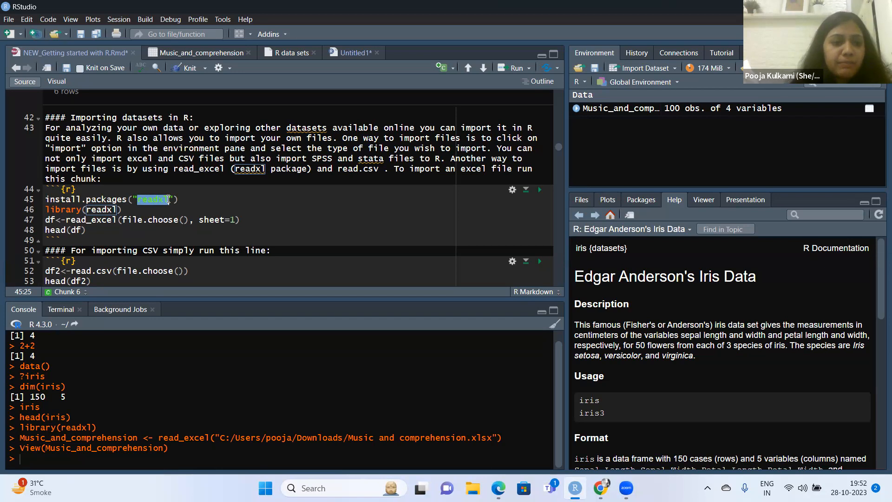
drag(76, 220, 168, 209)
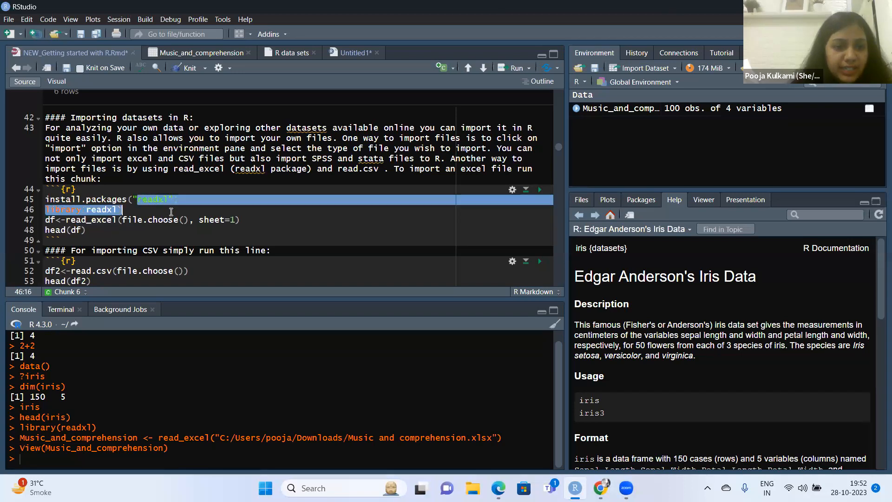
click(149, 203)
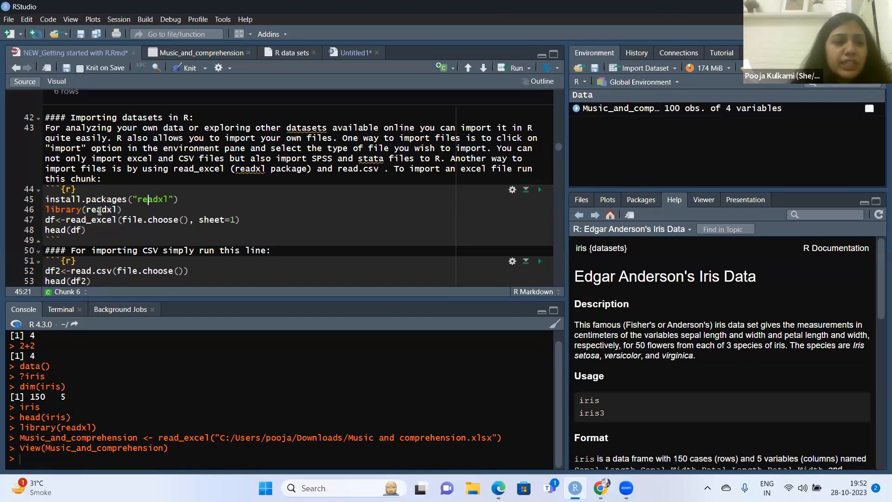
click(123, 209)
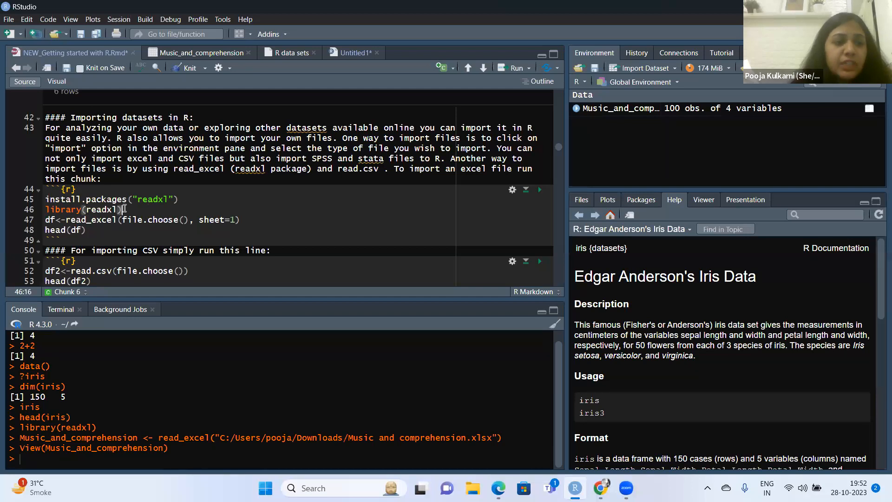
Step: Inspect the read_excel function's arguments, highlighting file.choose() and sheet=1 in the import line
drag(71, 219, 113, 220)
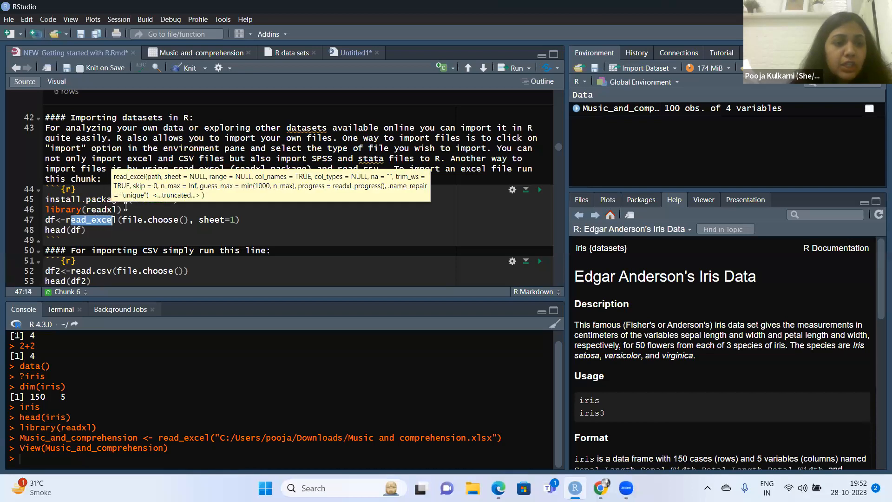
click(124, 209)
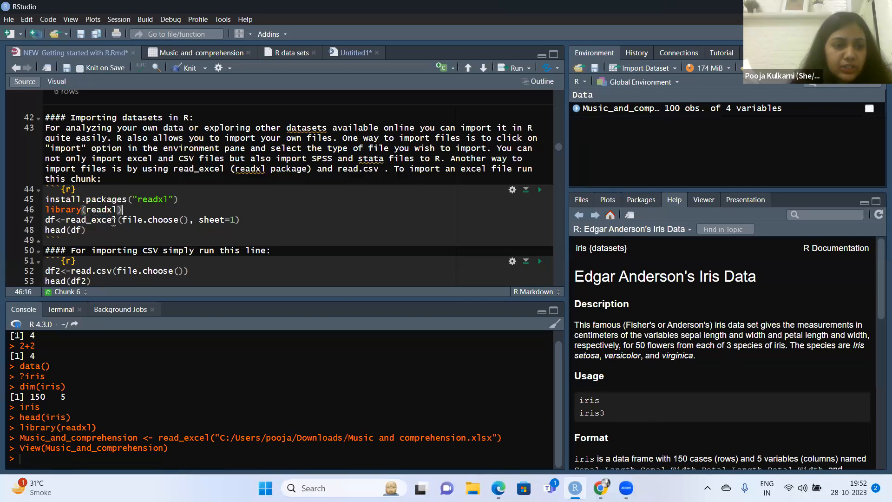
mouse_move(113, 222)
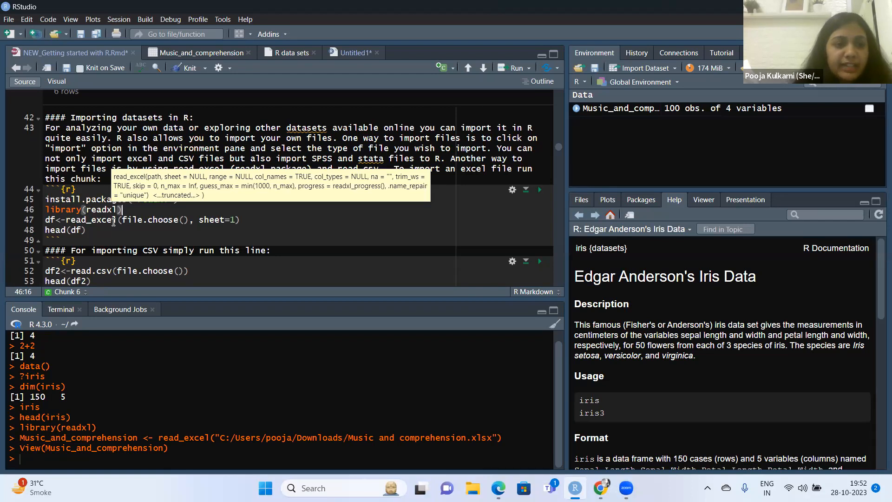
drag(122, 220, 169, 230)
click(191, 210)
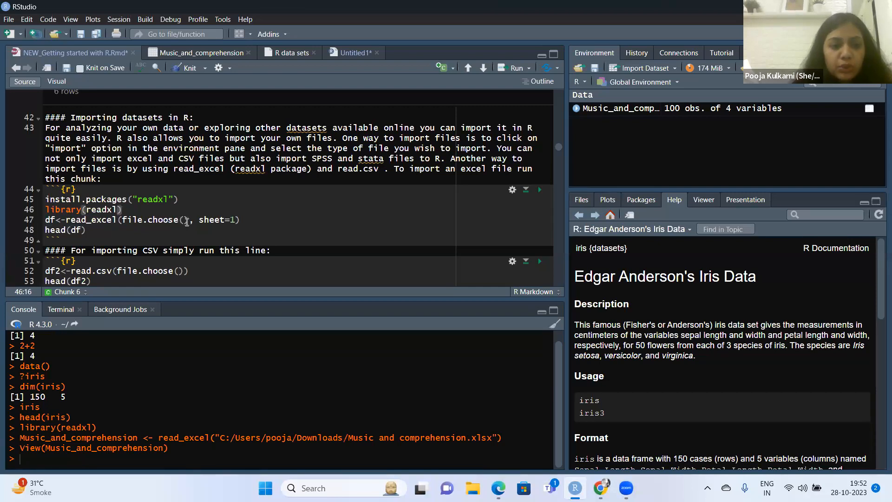
drag(187, 222, 121, 220)
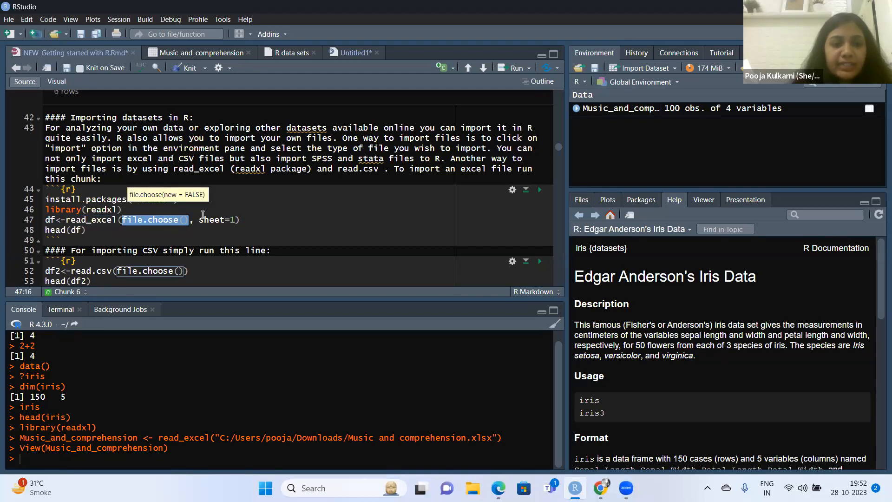
drag(199, 220, 236, 220)
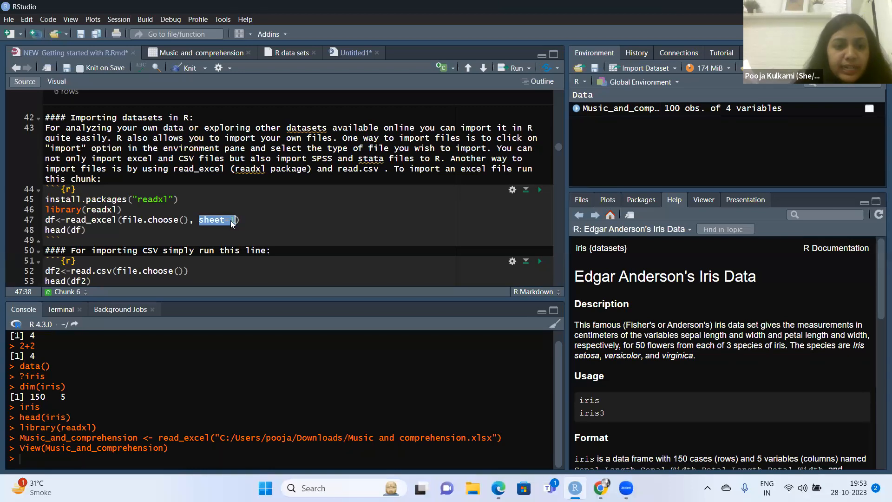
Step: Load readxl, run the df read_excel line with sheet=1, and choose Music and comprehension.xlsx from Downloads as the file
click(292, 210)
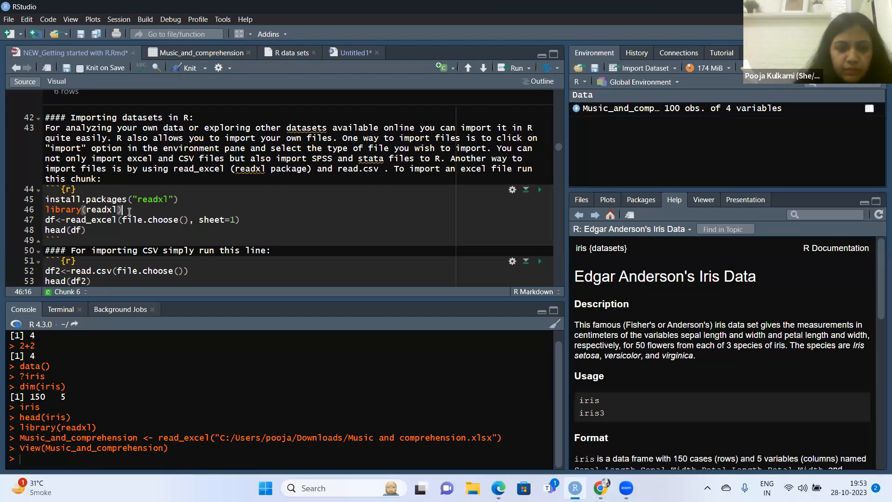
key(ctrl+Return)
click(247, 217)
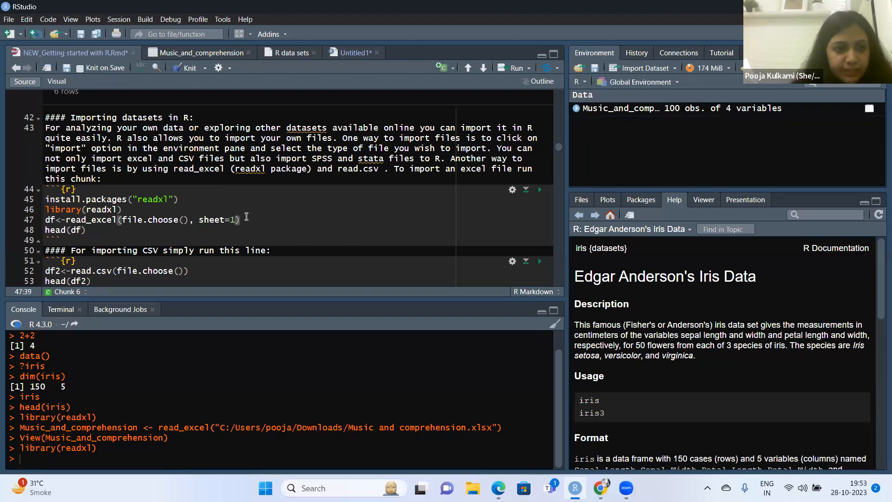
key(ctrl+Return)
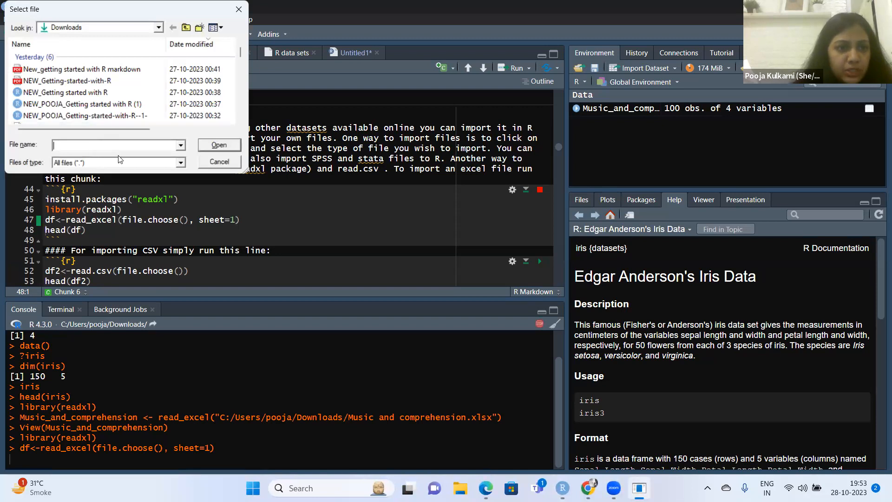
text(mu)
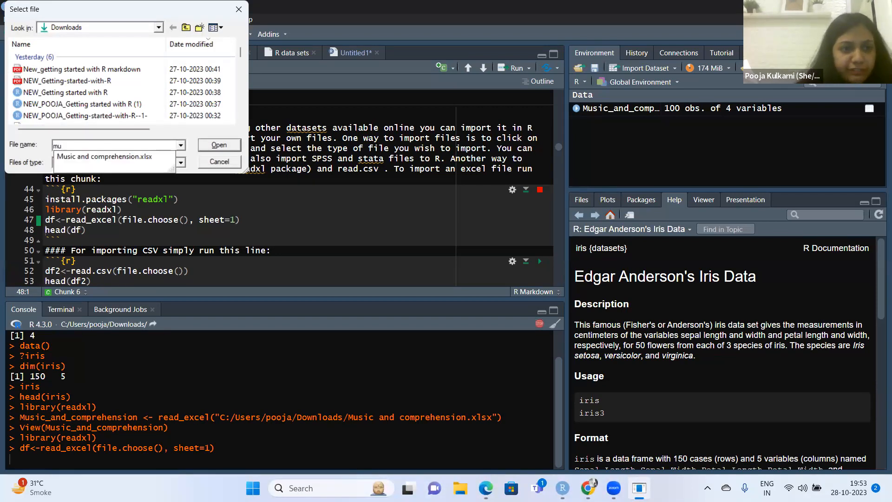
click(112, 157)
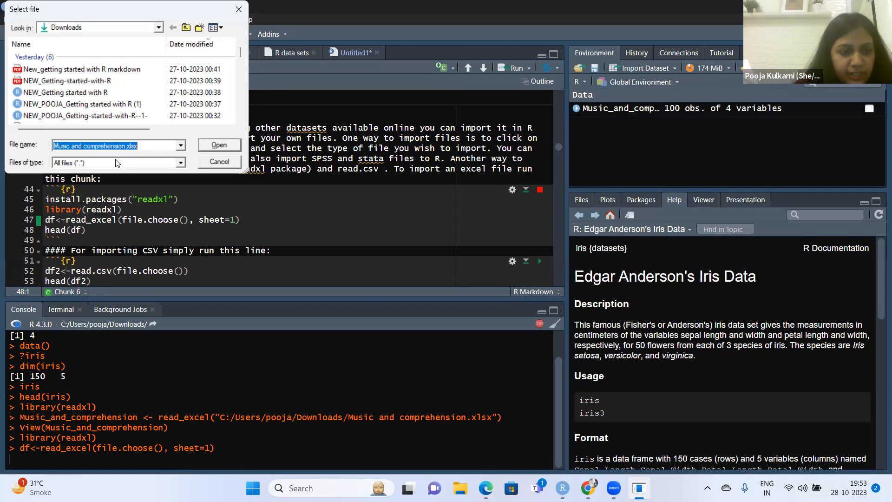
click(210, 146)
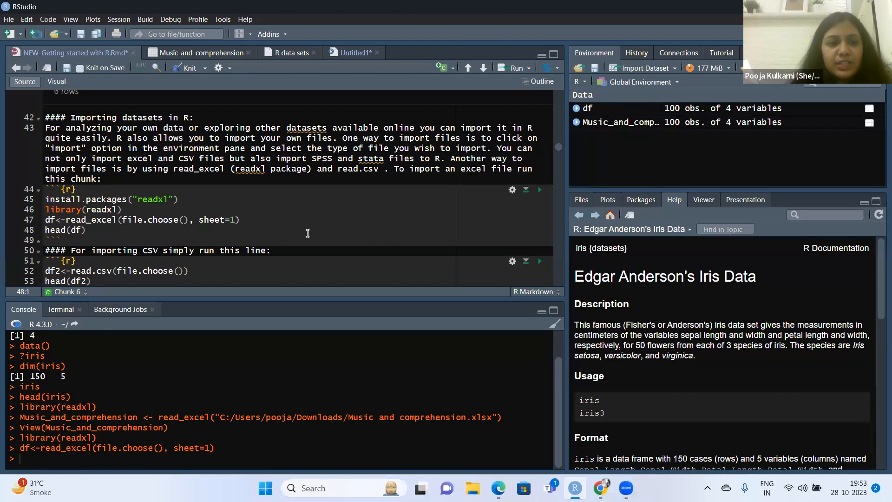
Step: Examine the assignment arrow and the df object name in the read_excel line
click(57, 220)
drag(59, 219, 67, 219)
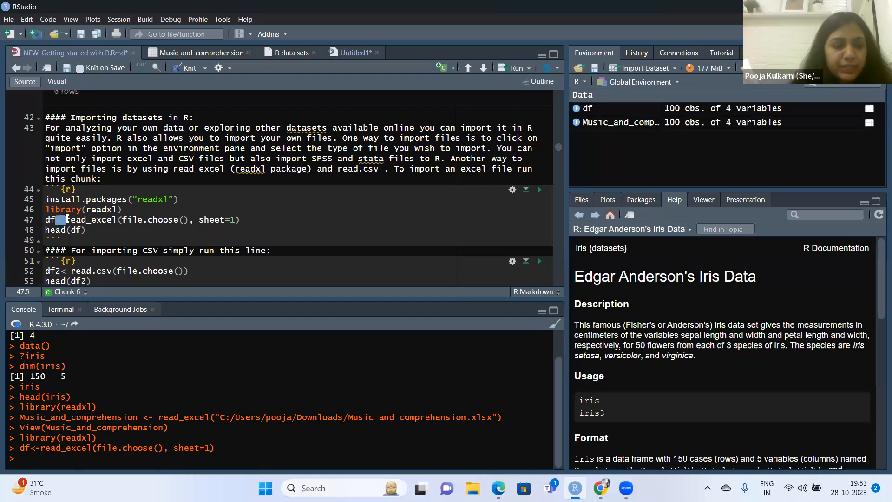
drag(68, 218, 56, 221)
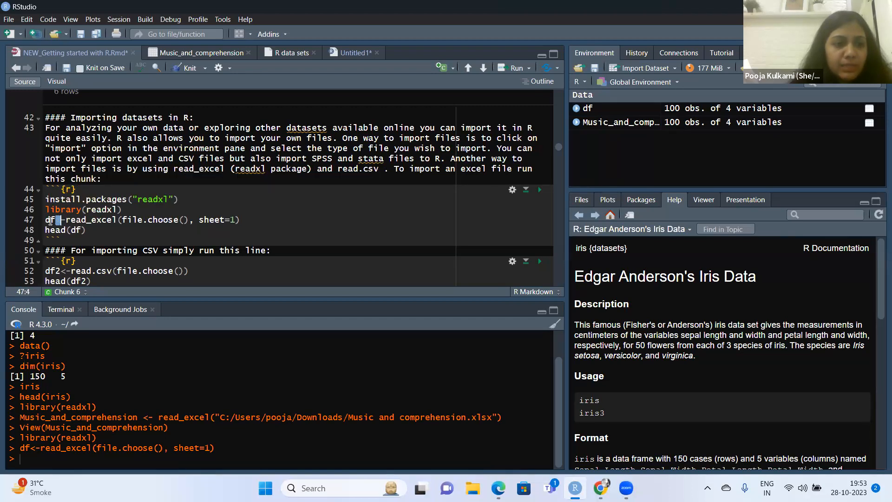
click(66, 220)
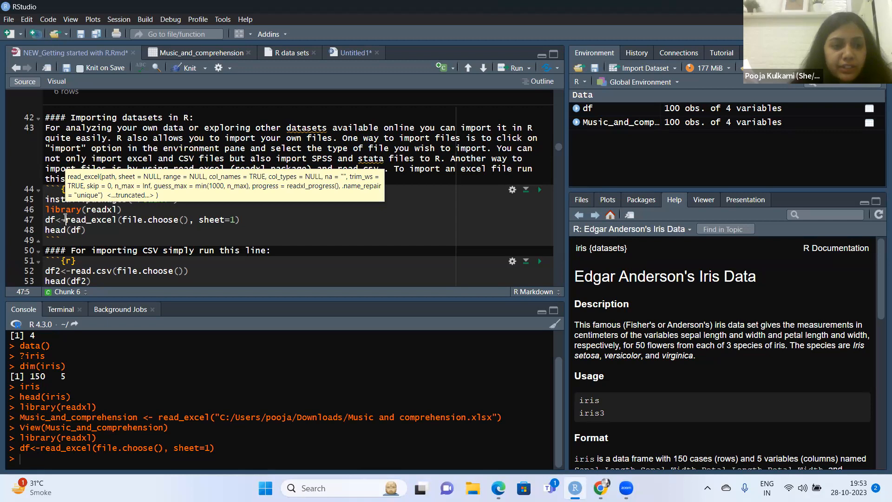
drag(56, 219, 46, 220)
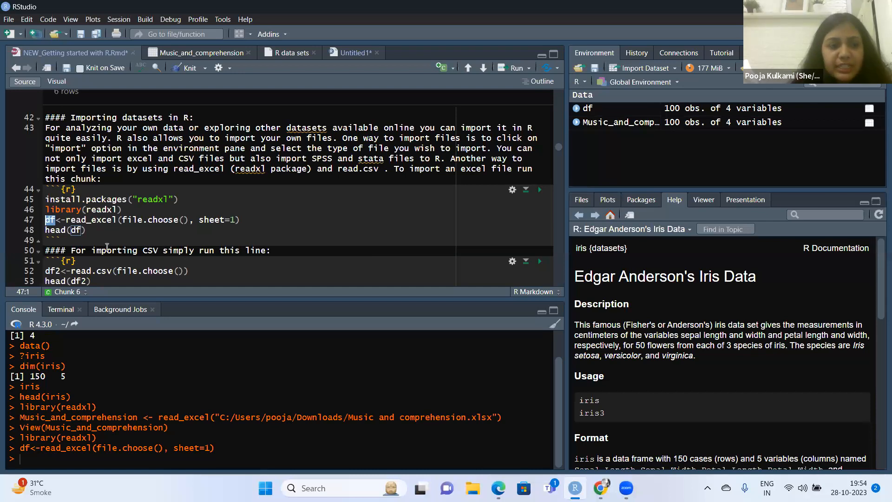
Step: Run head(df) in the Excel import chunk and view the first rows of the imported data
click(84, 229)
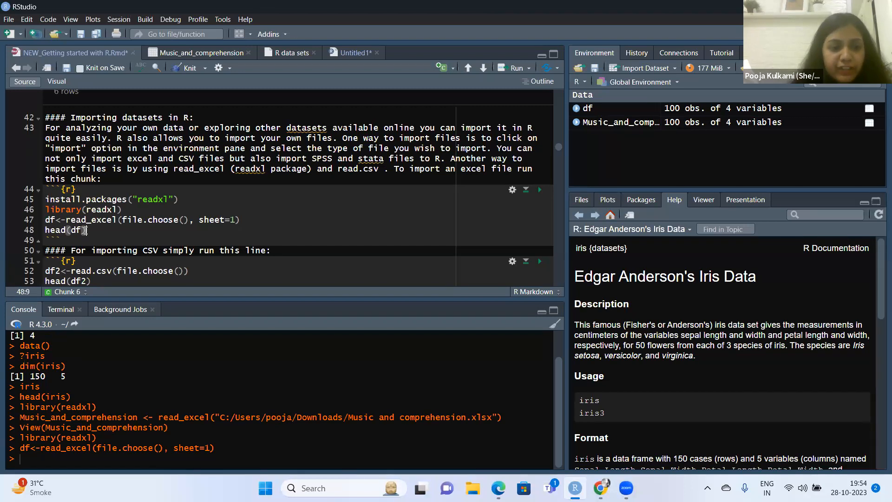
double_click(78, 230)
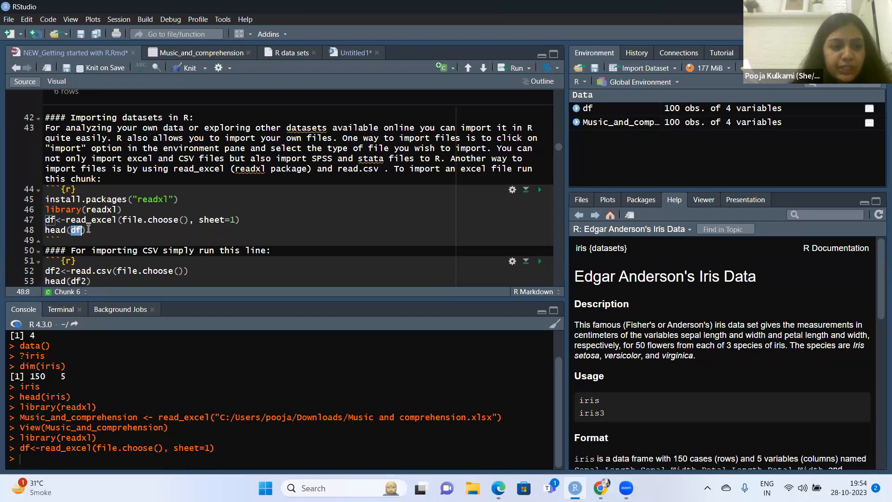
click(88, 230)
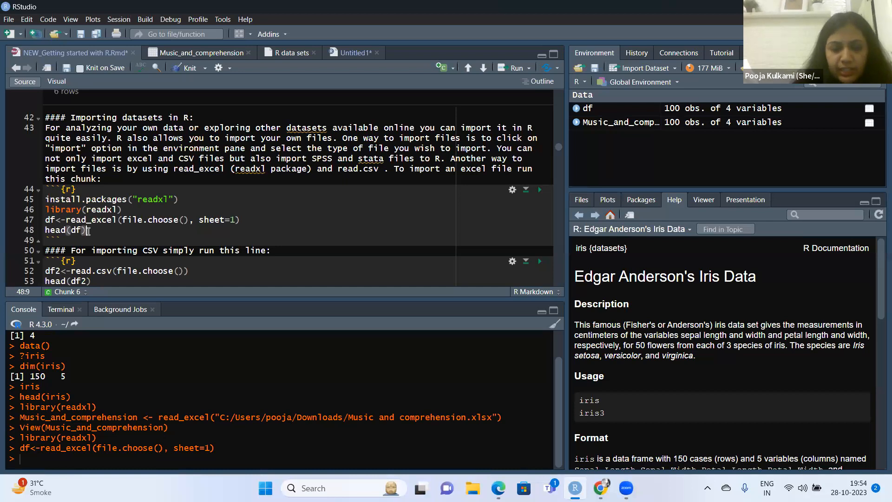
key(ctrl+Return)
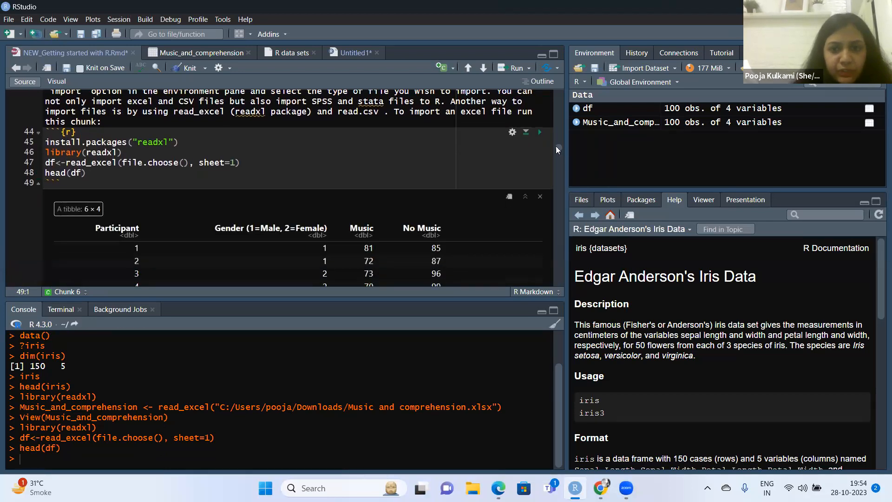
drag(557, 148, 557, 153)
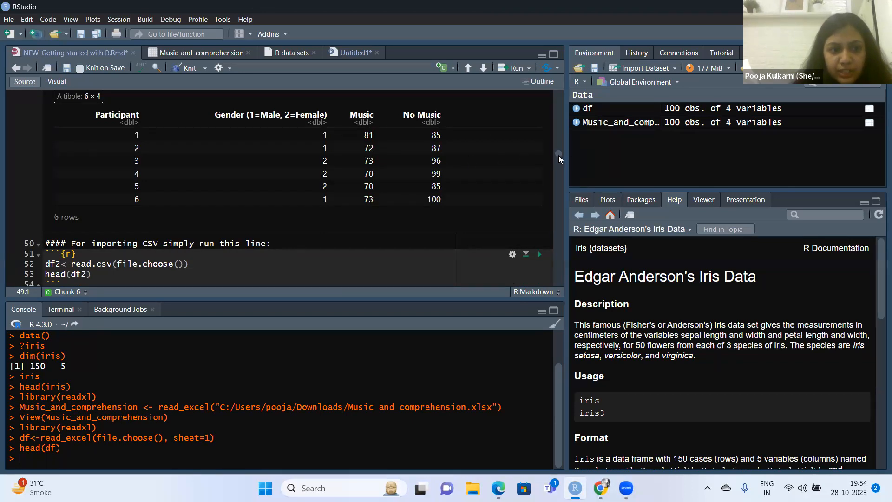
Step: Examine the CSV import line, highlighting the read.csv function and its file.choose argument
drag(559, 155, 559, 158)
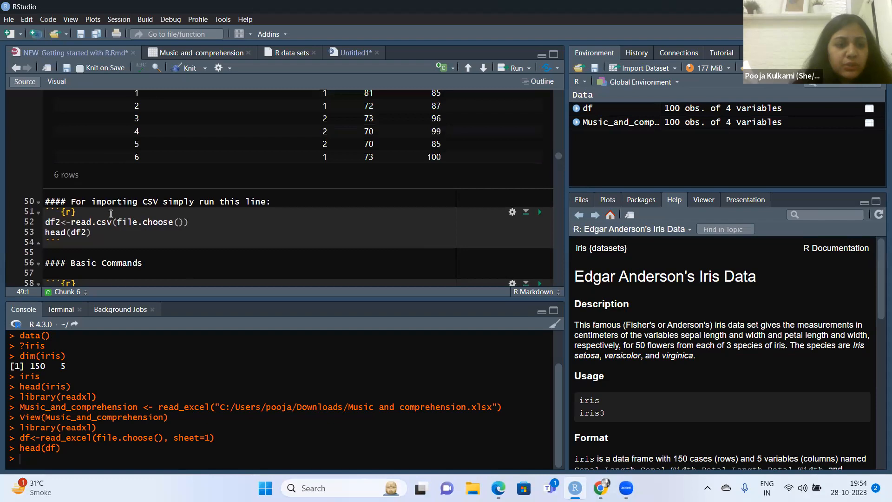
drag(71, 222, 97, 223)
mouse_move(83, 223)
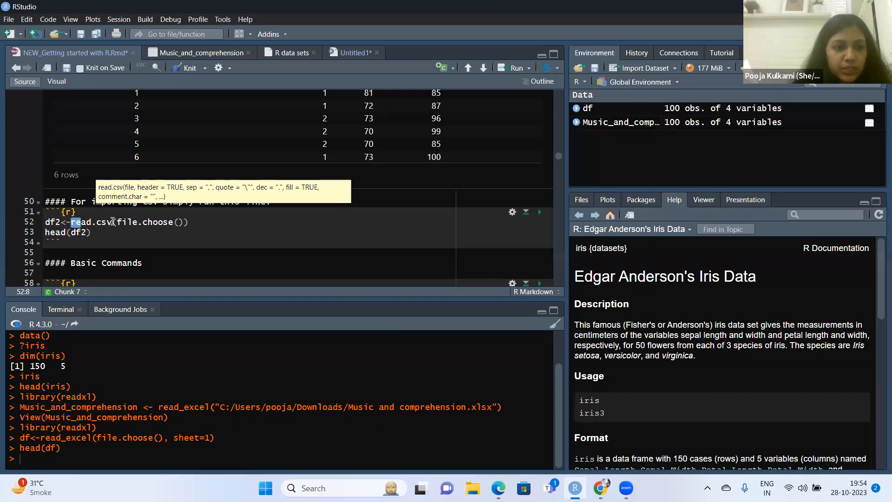
click(85, 224)
drag(73, 224, 114, 222)
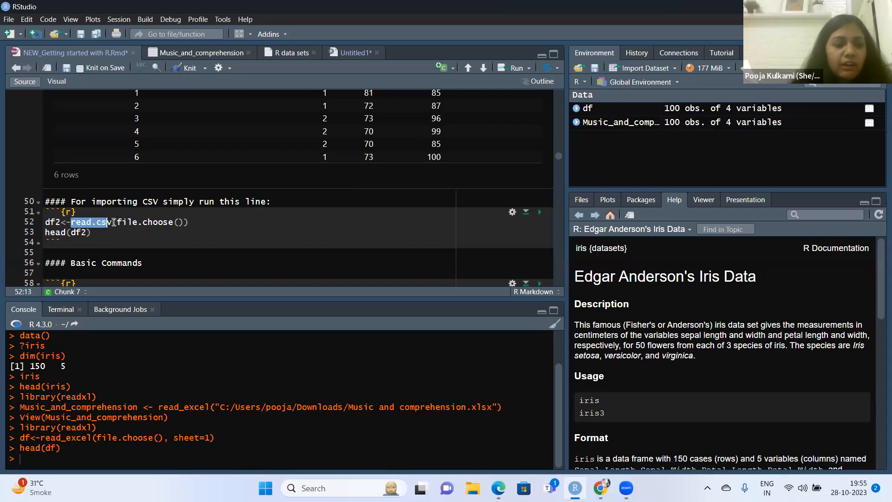
click(113, 222)
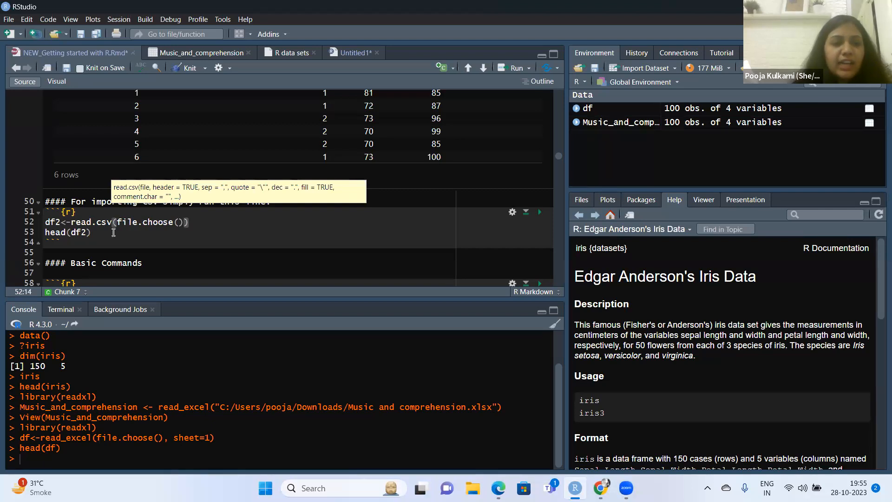
drag(117, 222, 170, 222)
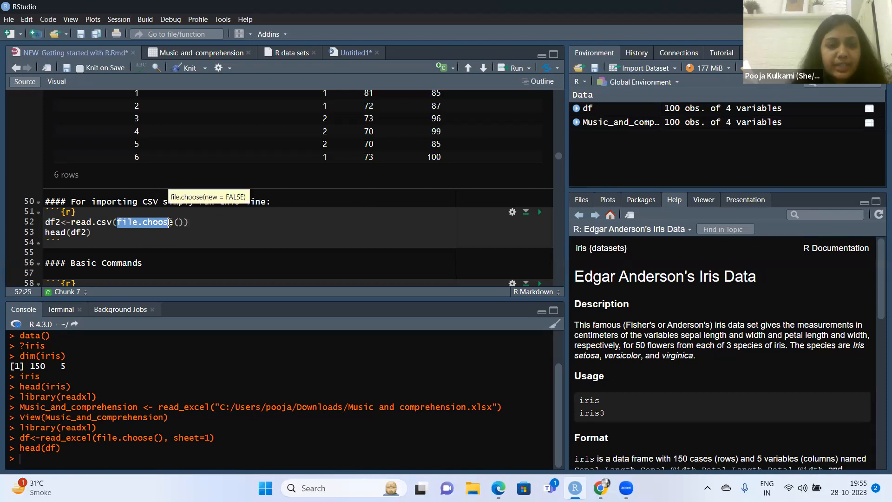
Step: Run the df2 read.csv line and choose research-and-development-survey-2022.csv from Downloads as the file
click(222, 222)
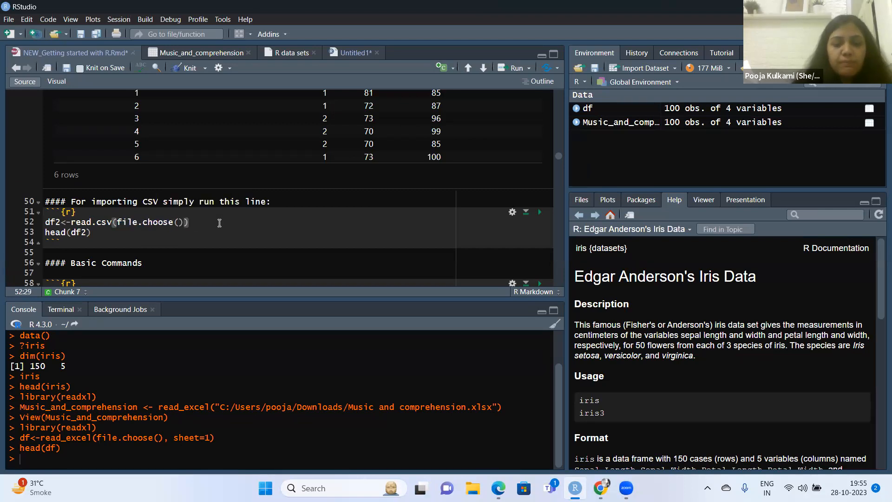
key(ctrl+Return)
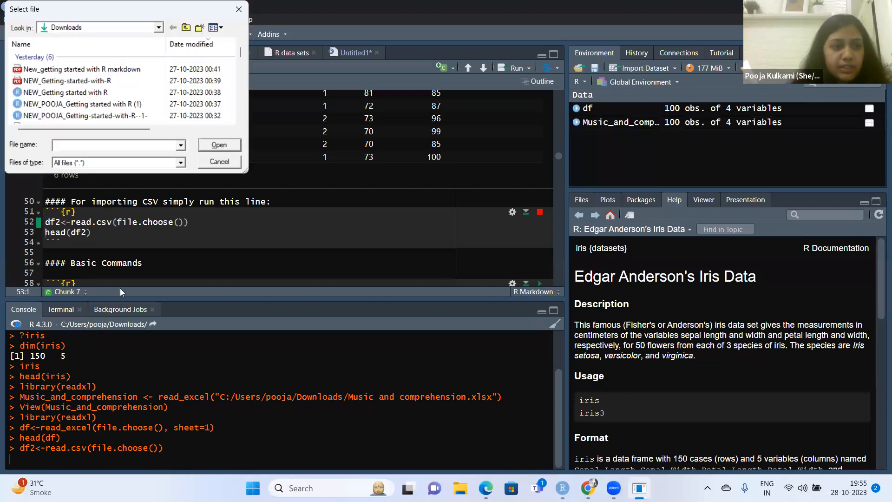
text(re)
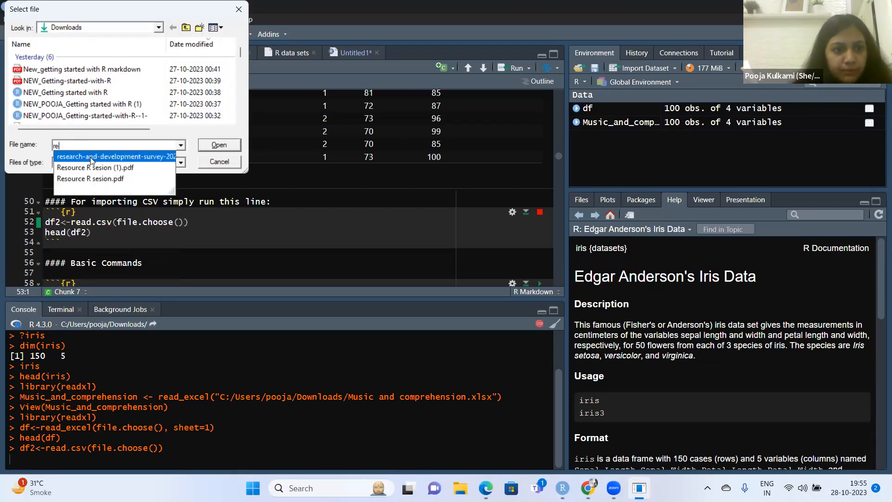
click(92, 157)
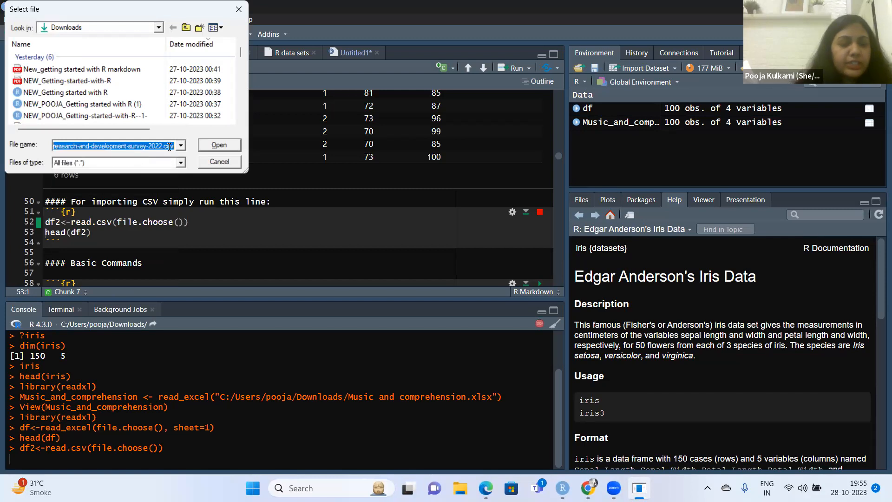
click(230, 145)
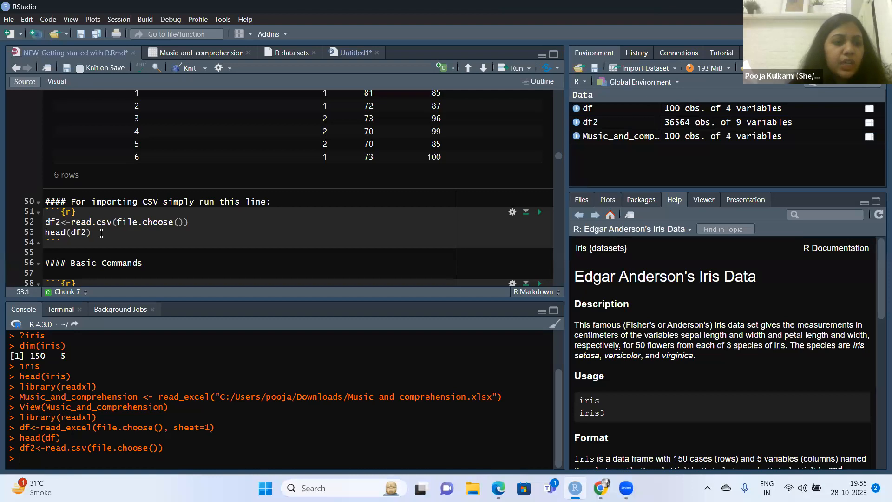
Step: Run head(df2) in the CSV chunk and look through the first rows of the imported survey data
key(ctrl+Return)
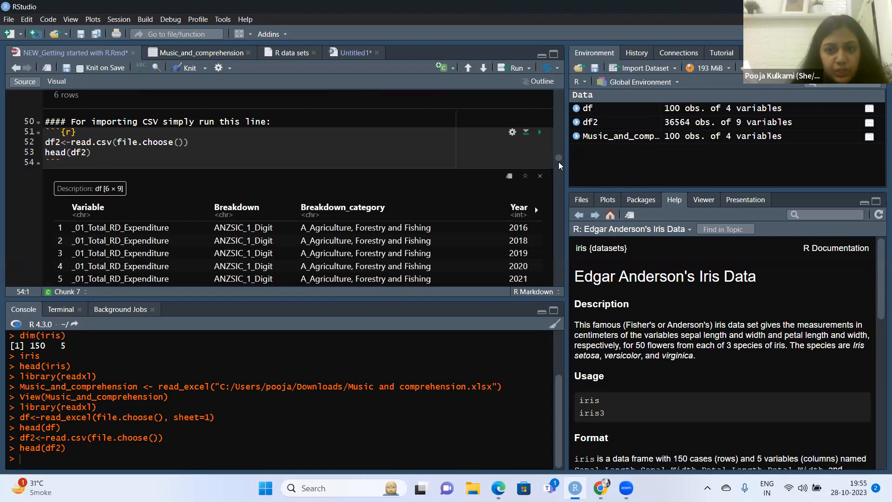
scroll(559, 162, down, 1)
scroll(560, 163, down, 2)
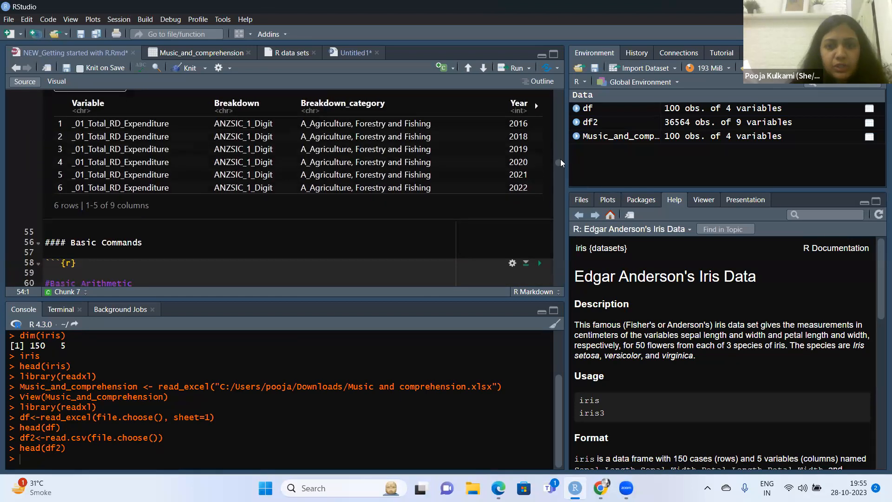
scroll(561, 160, up, 2)
scroll(561, 165, down, 1)
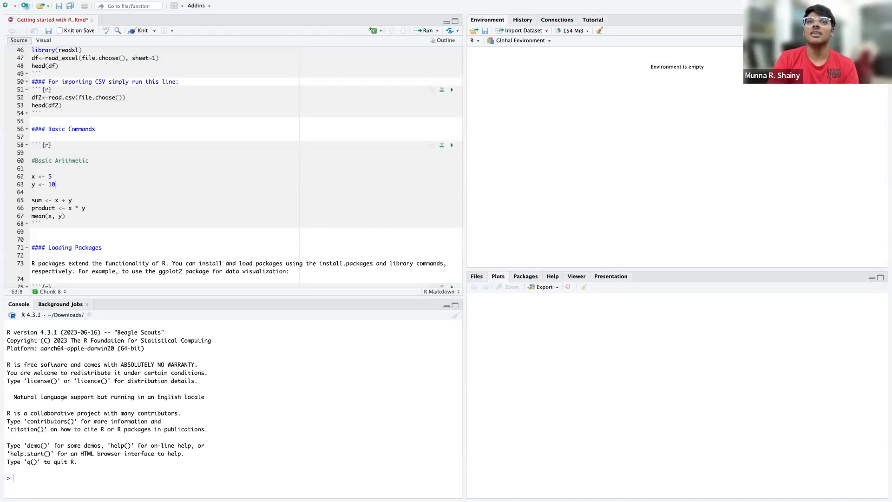
Step: Examine the Basic Arithmetic chunk under Basic Commands, including the x and y assignments and the sum, product and mean lines
click(112, 115)
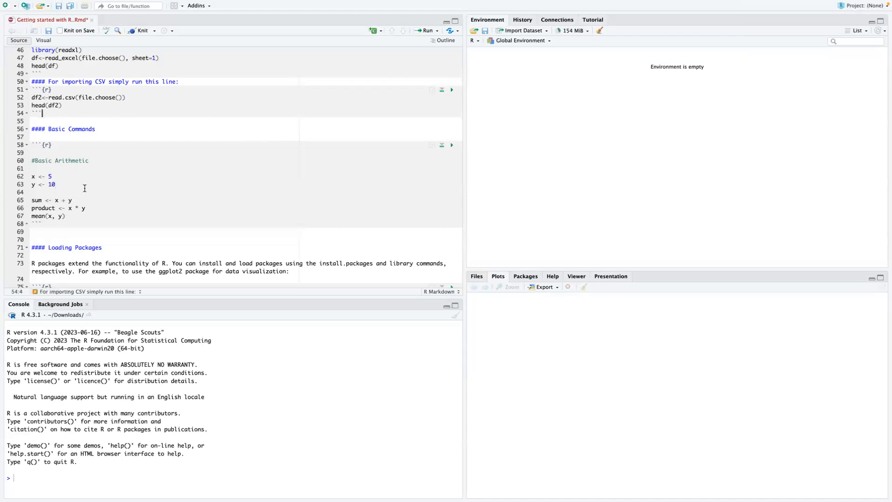
scroll(84, 188, down, 4)
scroll(85, 188, down, 1)
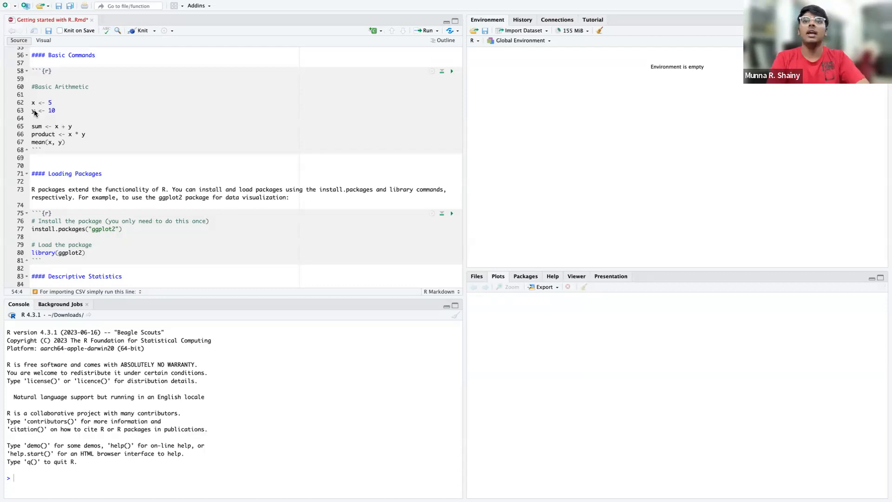
drag(30, 126, 61, 147)
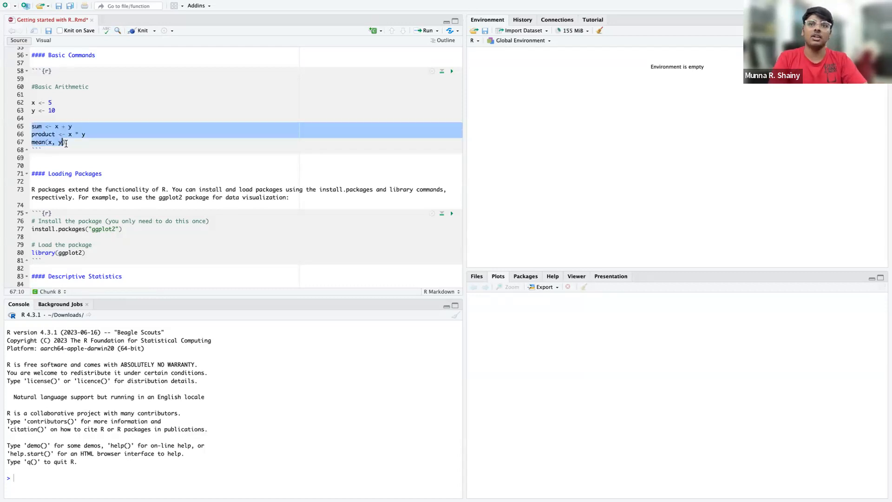
click(62, 102)
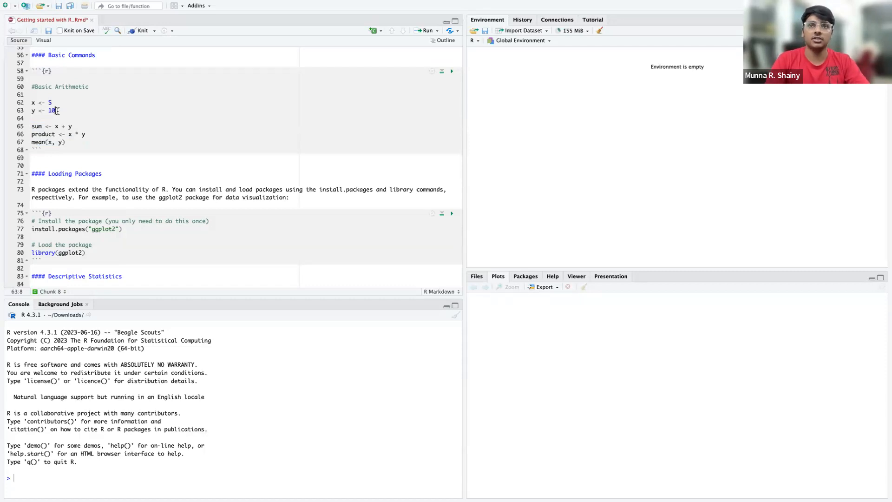
Step: Add a closing ``` code fence on a new line directly below sum <- x + y in the Basic Arithmetic chunk
click(73, 124)
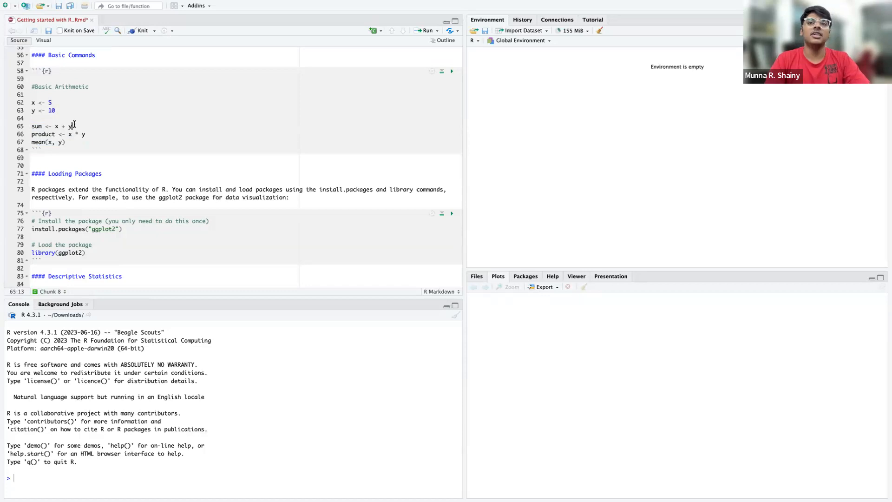
key(Return)
text(``)
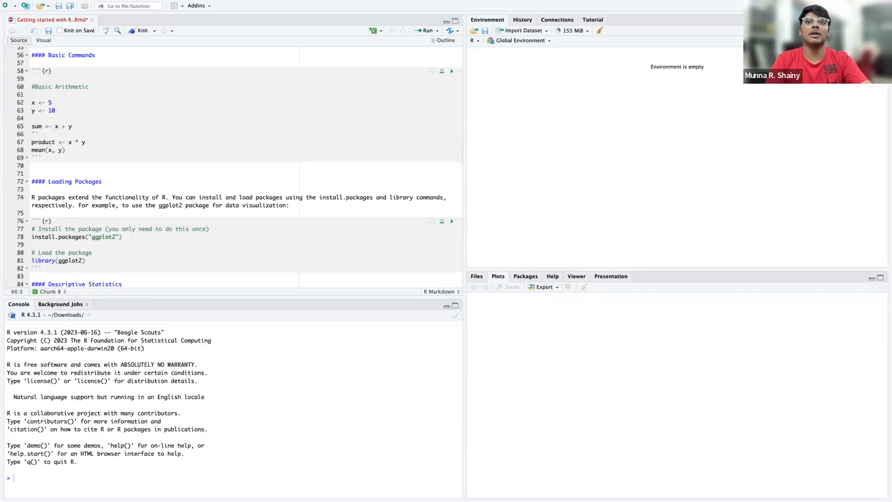
text(`)
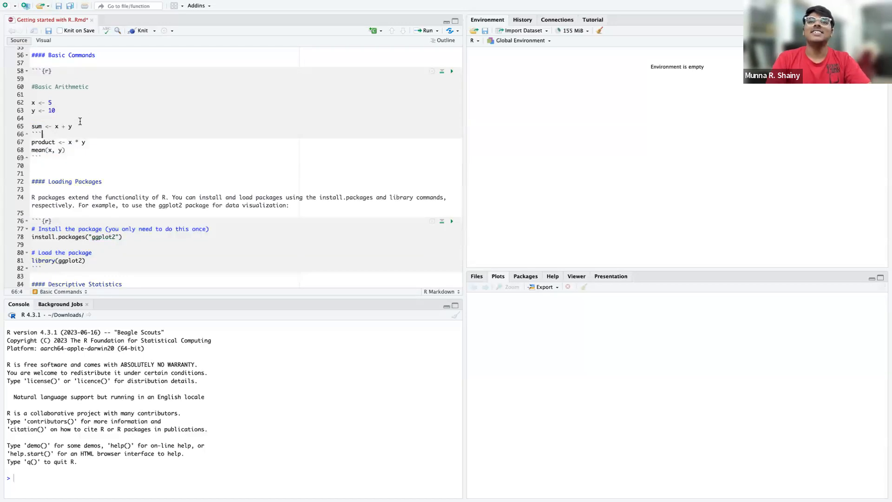
Step: Run the shortened Basic Arithmetic chunk that stops after sum <- x + y
drag(80, 125, 32, 133)
click(51, 133)
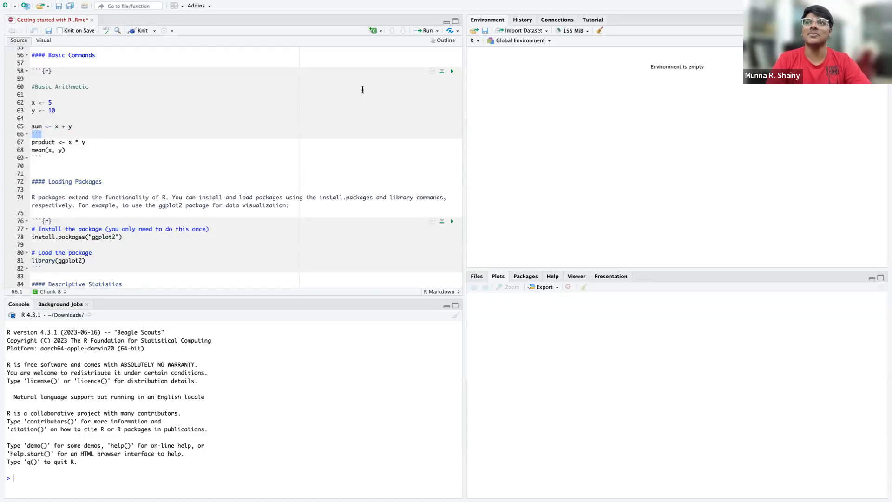
click(451, 73)
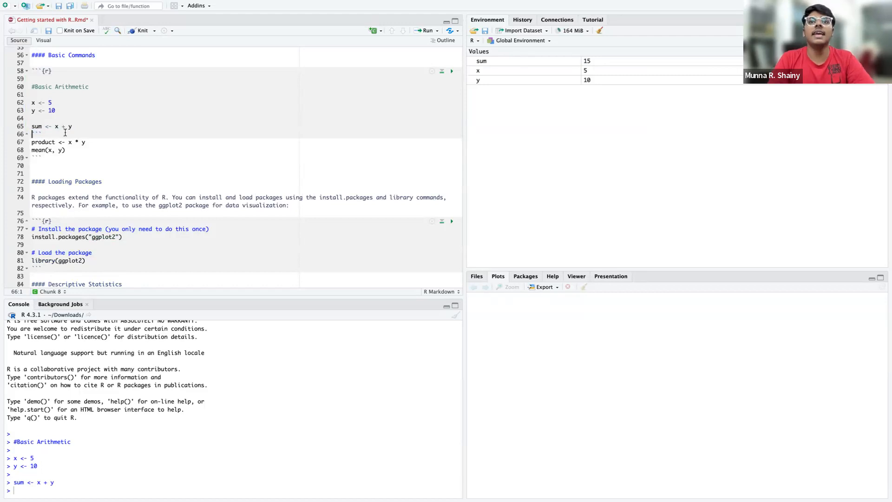
Step: Delete the extra ``` fence below sum <- x + y and run the full Basic Arithmetic chunk
drag(79, 136, 27, 135)
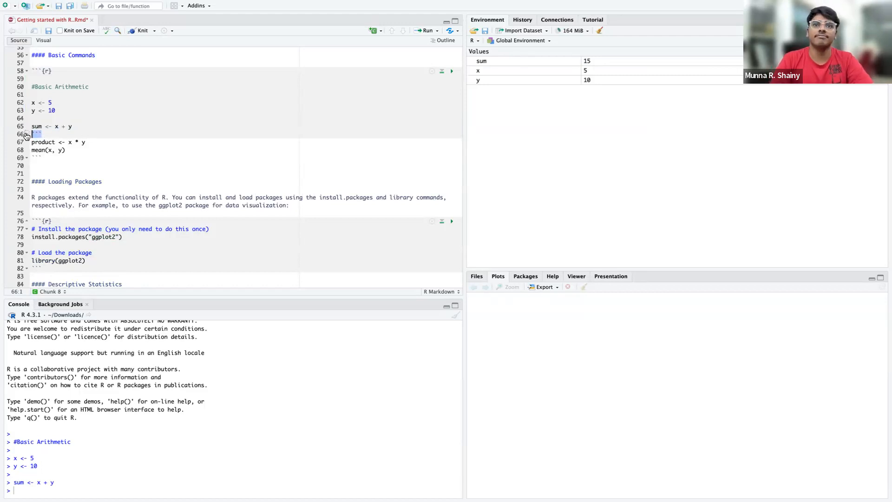
key(BackSpace)
key(BackSpace)
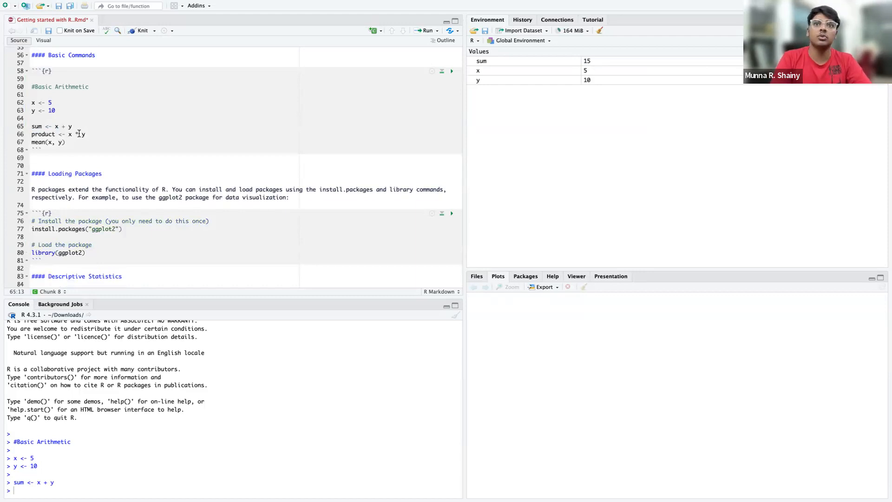
click(452, 70)
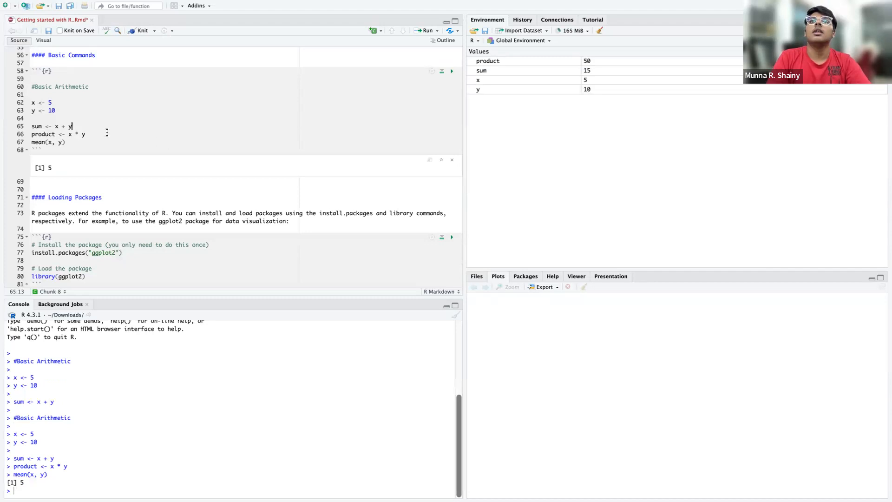
Step: Copy the mean(x, y) line, delete it from the Basic Arithmetic chunk and run the chunk without it
click(72, 142)
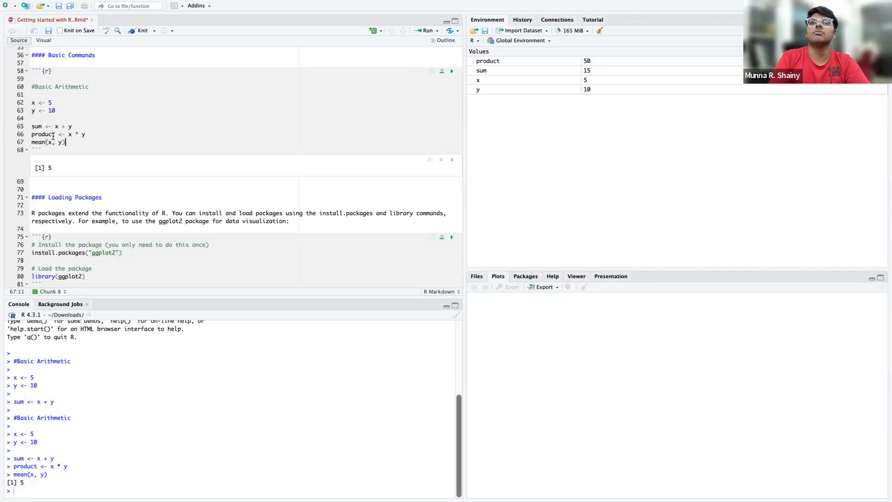
drag(65, 142, 12, 139)
key(super+c)
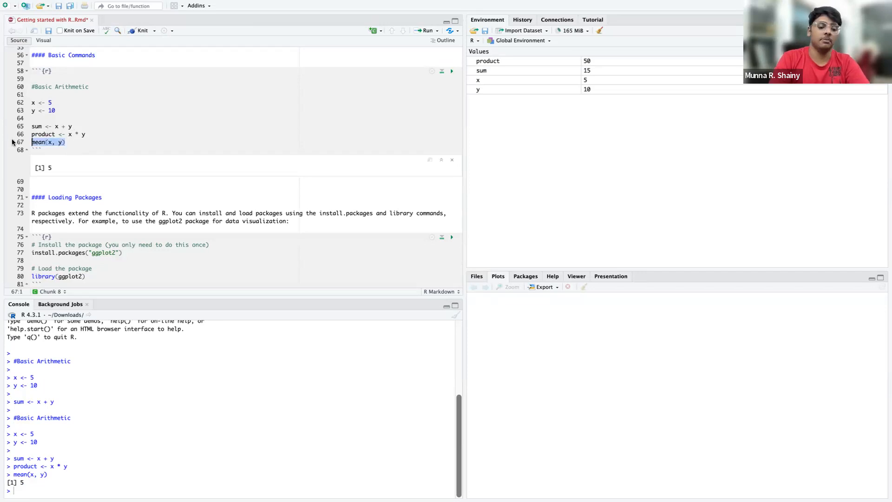
key(BackSpace)
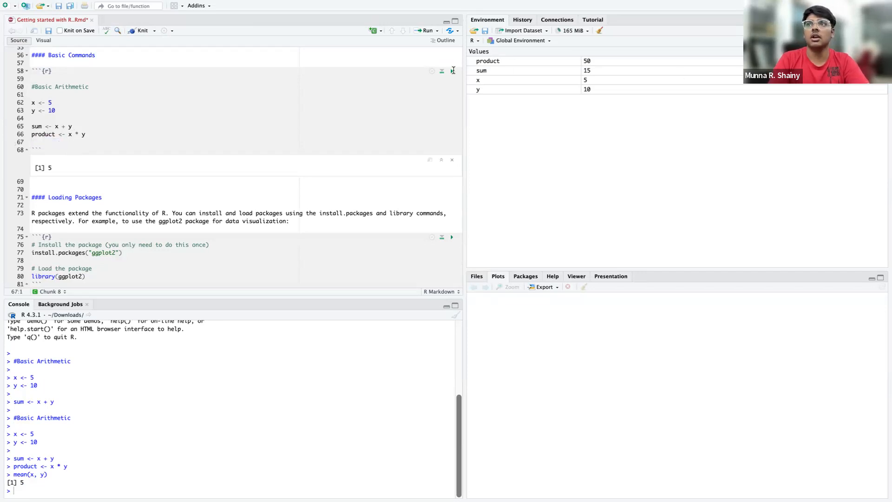
click(452, 71)
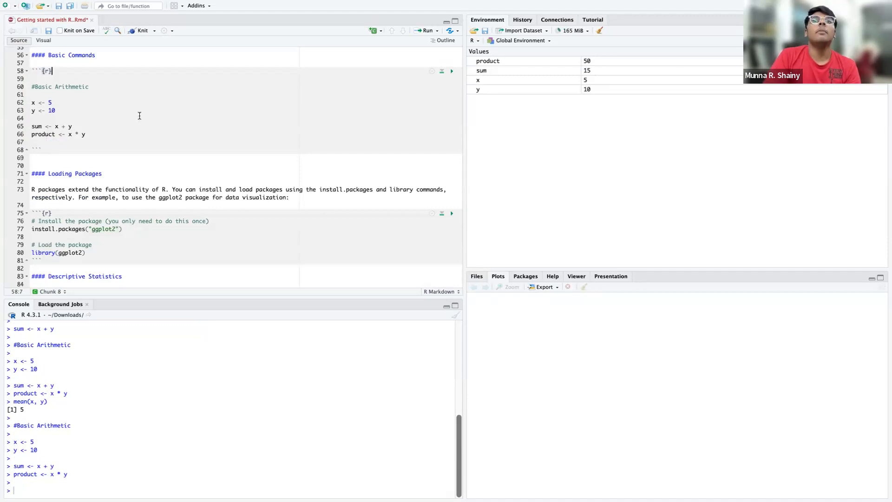
Step: Restore mean(x, y) below the product line, rerun the chunk and compare the mean output with the assignments in the console
click(86, 141)
key(super+v)
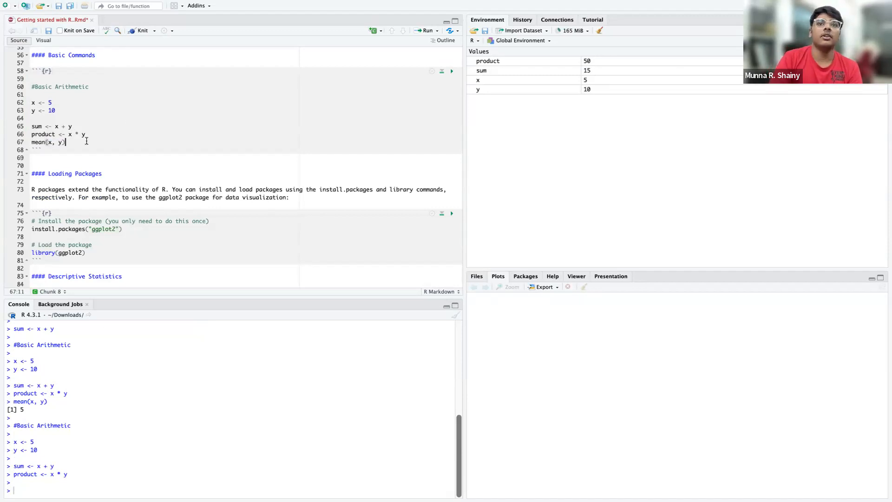
click(450, 73)
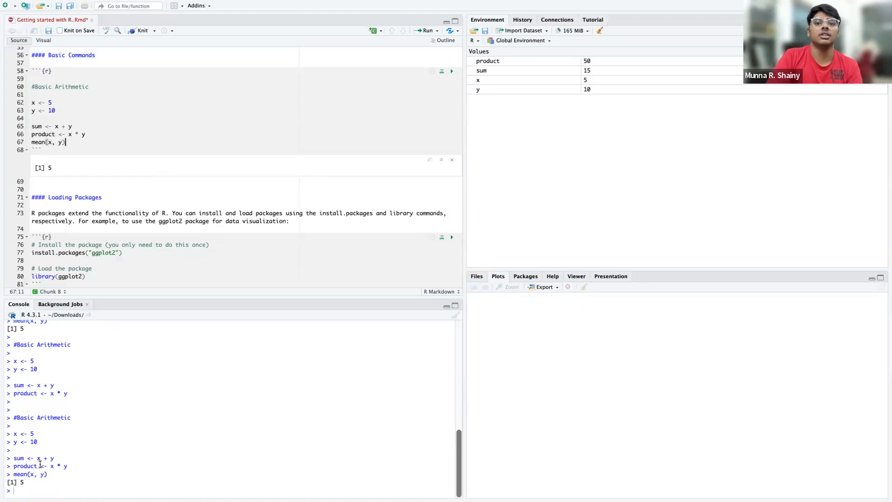
drag(23, 482, 4, 479)
click(20, 475)
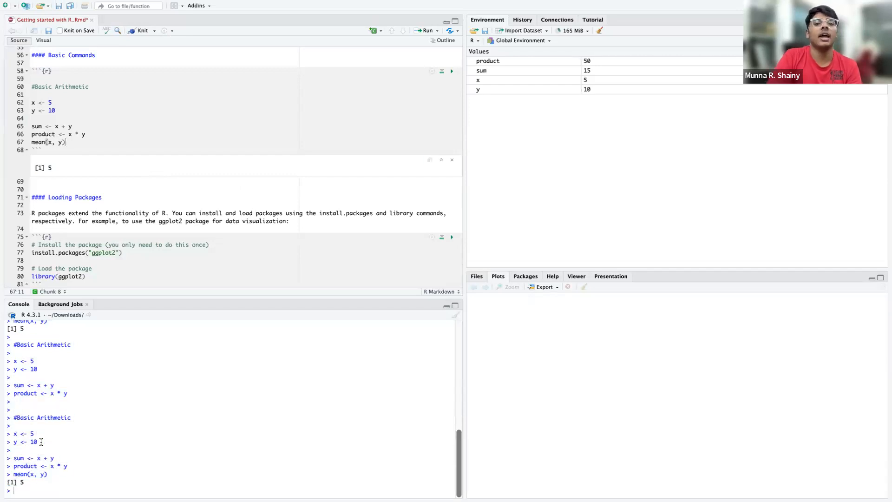
drag(41, 442, 7, 385)
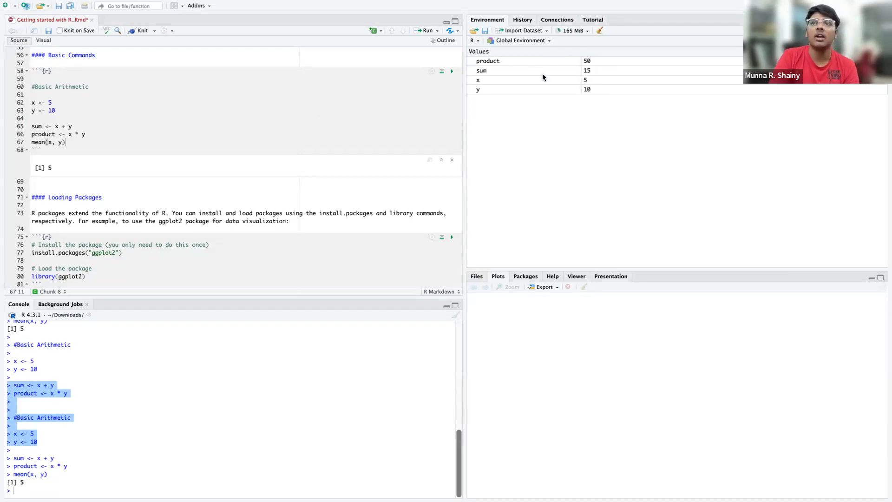
Step: Assign the mean to a variable with average <- mean(x, y) and run the Basic Arithmetic chunk
drag(73, 142, 28, 142)
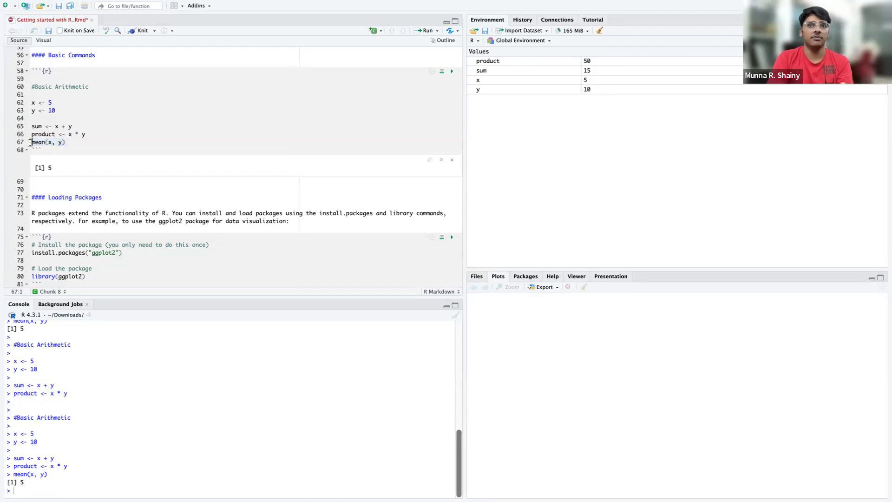
click(31, 142)
text(average )
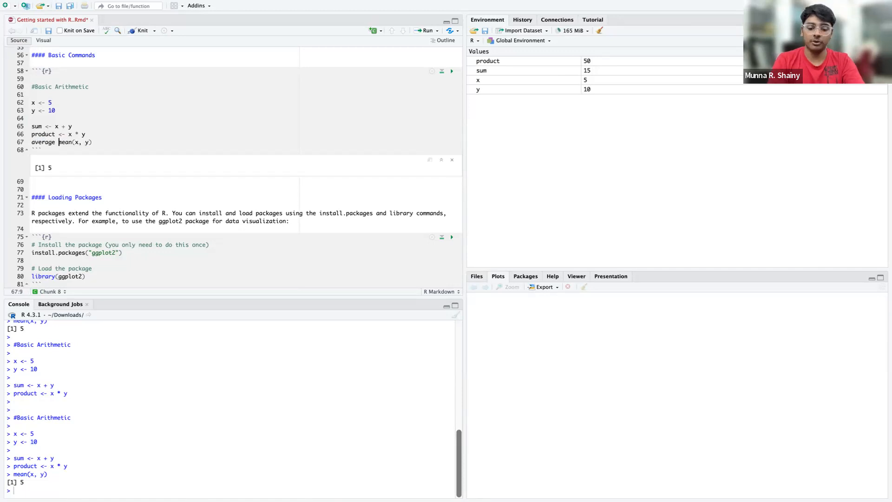
text(<-)
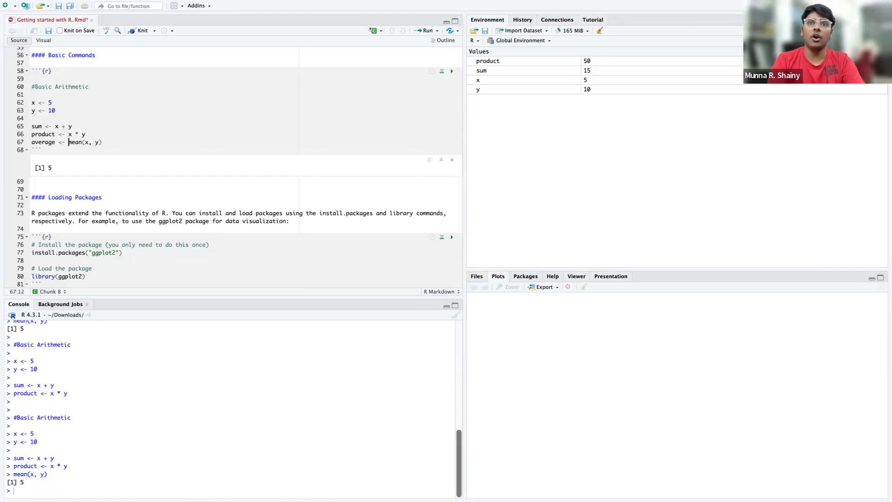
click(454, 72)
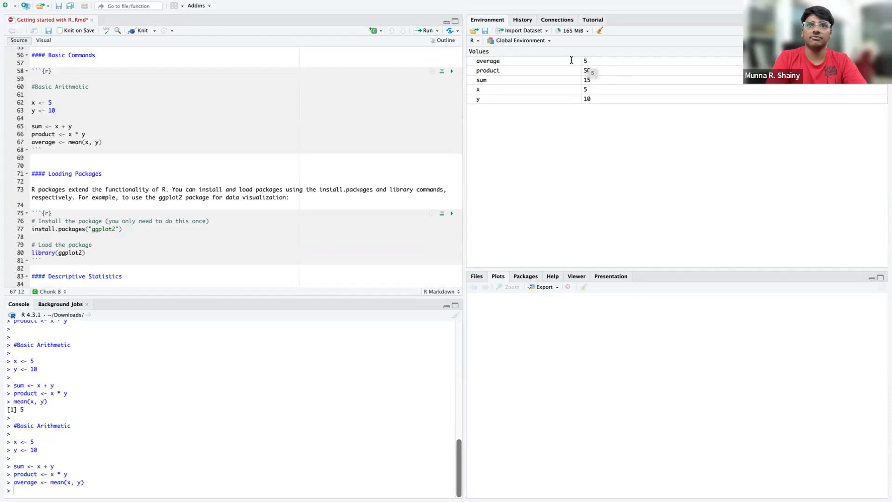
Step: Close the Loading Packages chunk with ``` directly after install.packages("ggplot2") and run it to install the package
scroll(139, 139, down, 2)
click(99, 140)
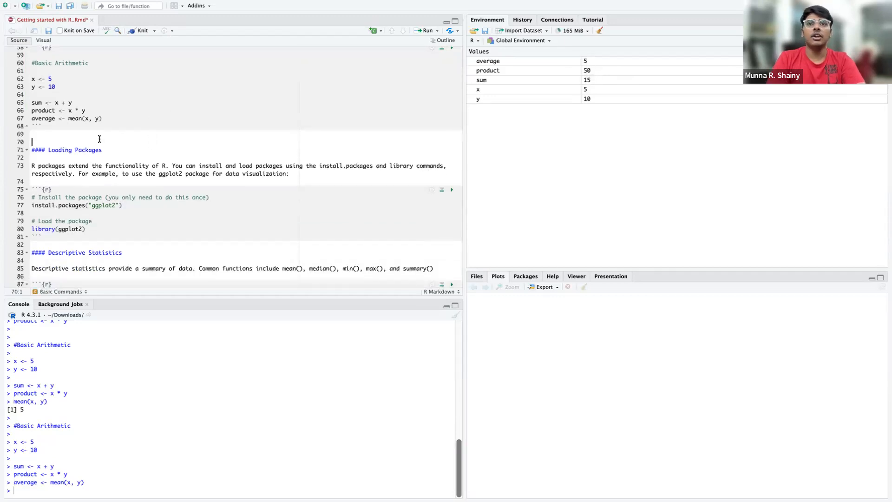
scroll(97, 151, down, 2)
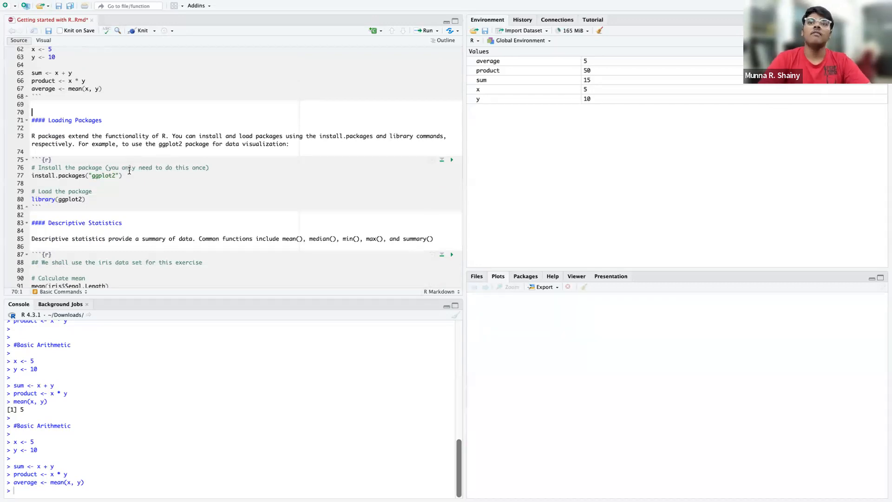
click(128, 175)
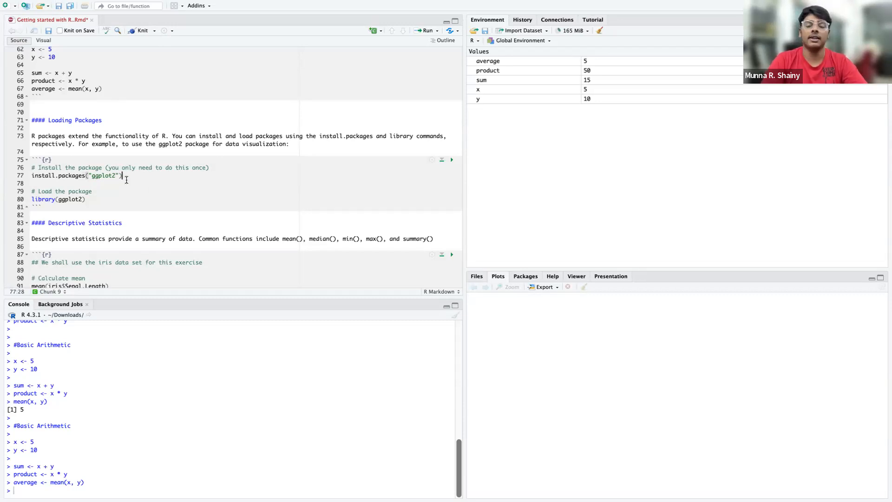
drag(126, 180, 26, 172)
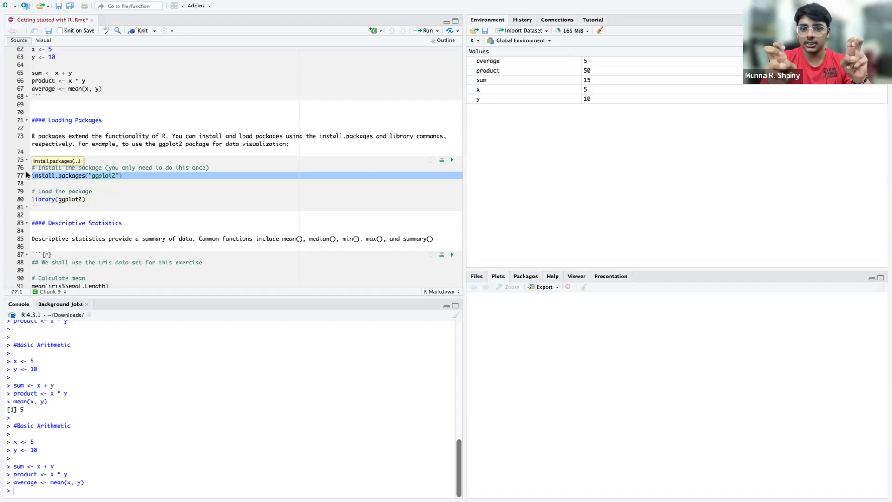
click(81, 185)
text(```)
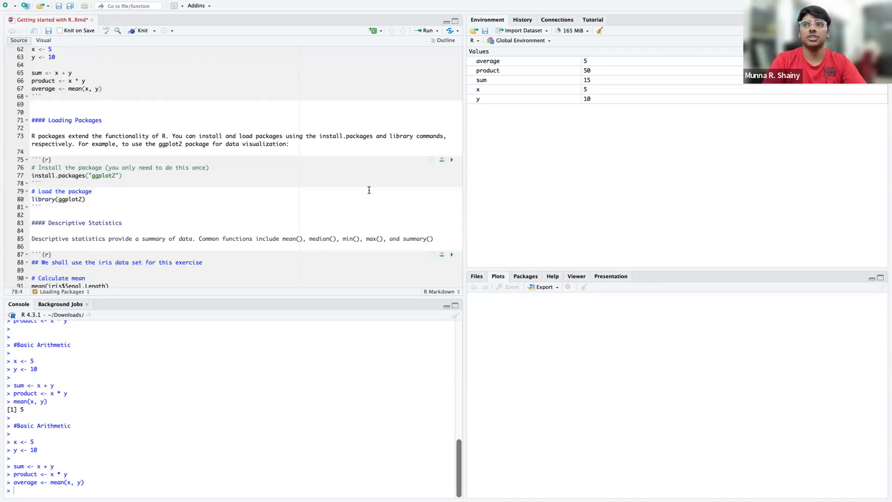
click(450, 161)
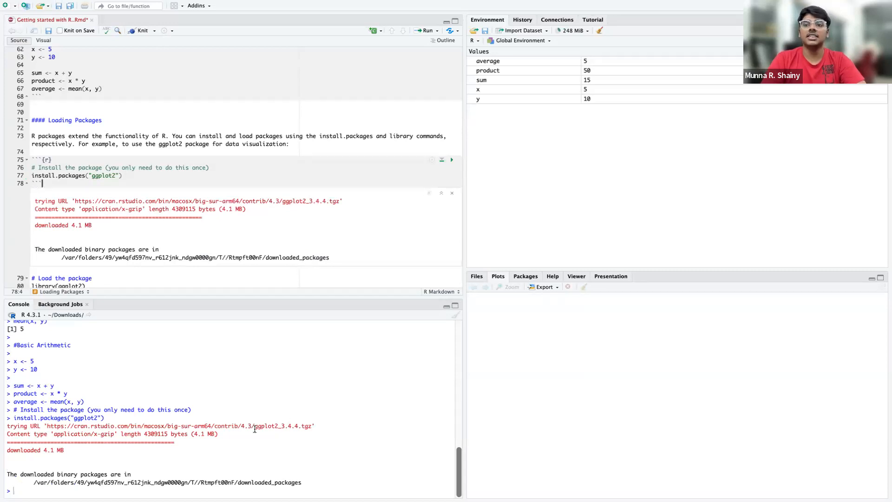
drag(255, 426, 329, 424)
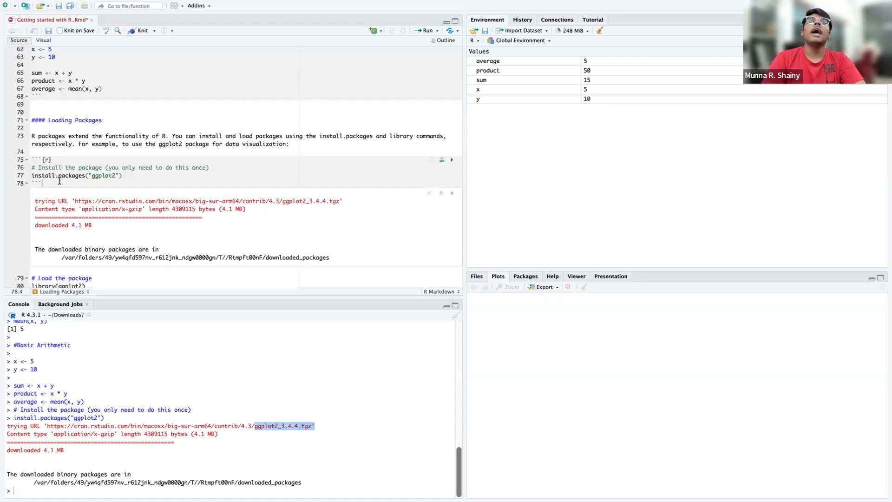
Step: Remove the extra ``` fence below install.packages("ggplot2") so the chunk includes the library line again
click(59, 182)
key(BackSpace)
key(BackSpace)
key(BackSpace)
key(BackSpace)
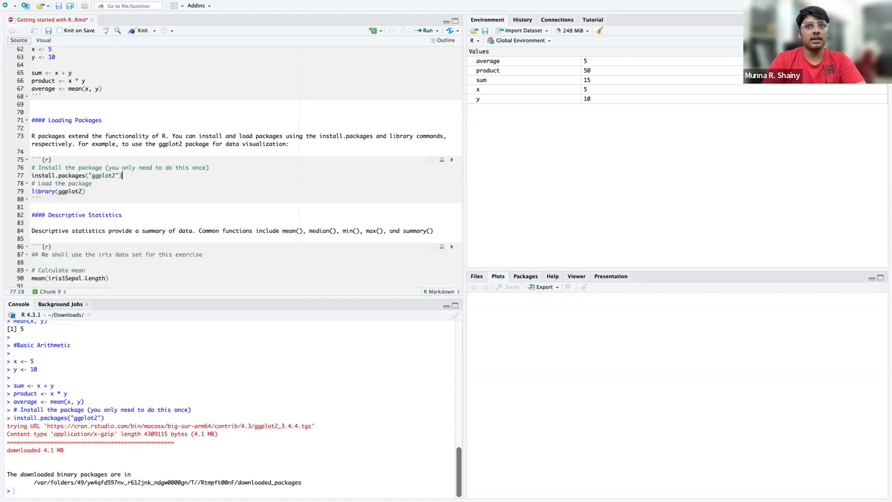
Step: Clear the library(ggplot2) line back to librar and re-enter it as library(ggplot2) using the code-completion suggestions
drag(88, 194, 29, 191)
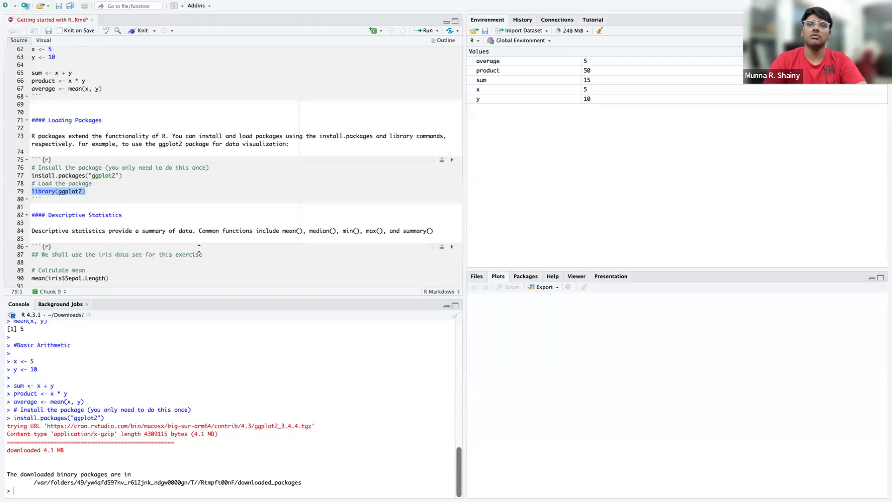
click(80, 190)
key(BackSpace)
key(BackSpace)
key(BackSpace)
key(BackSpace)
key(BackSpace)
key(BackSpace)
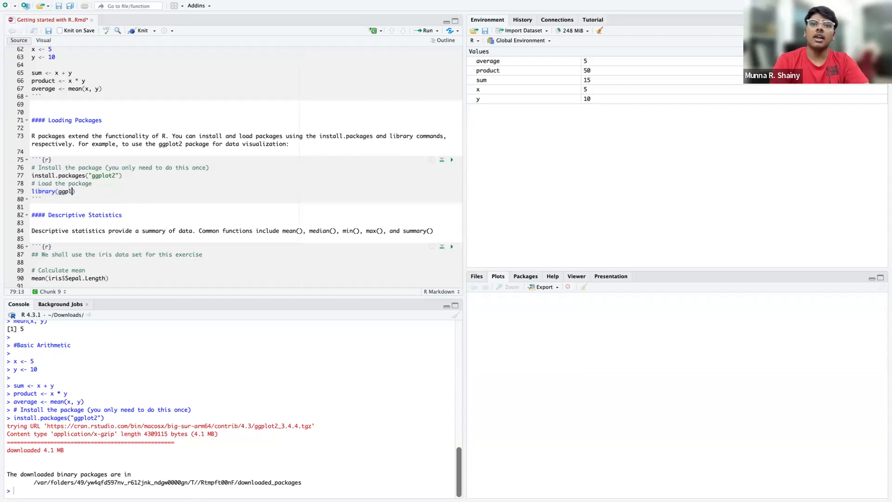
key(BackSpace)
key(BackSpace)
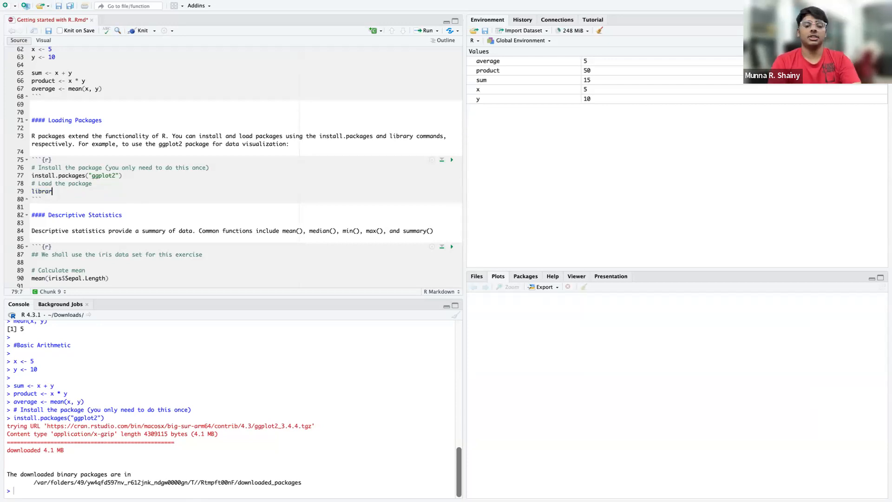
key(BackSpace)
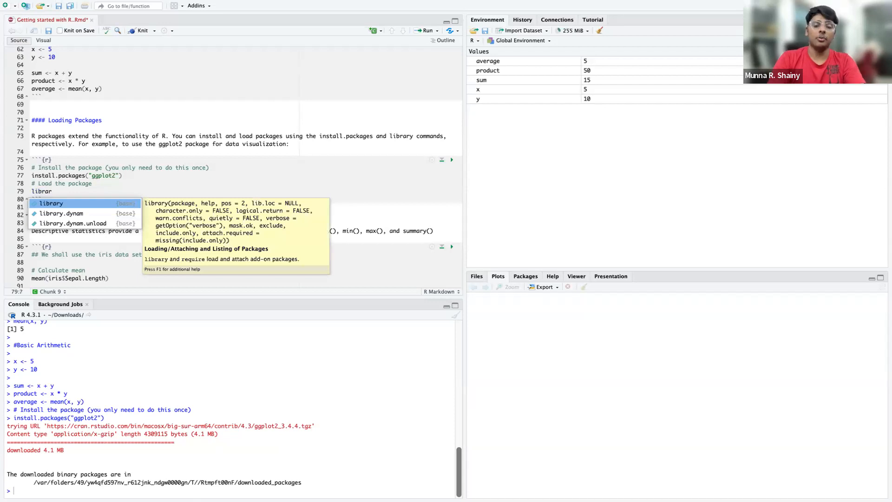
click(57, 202)
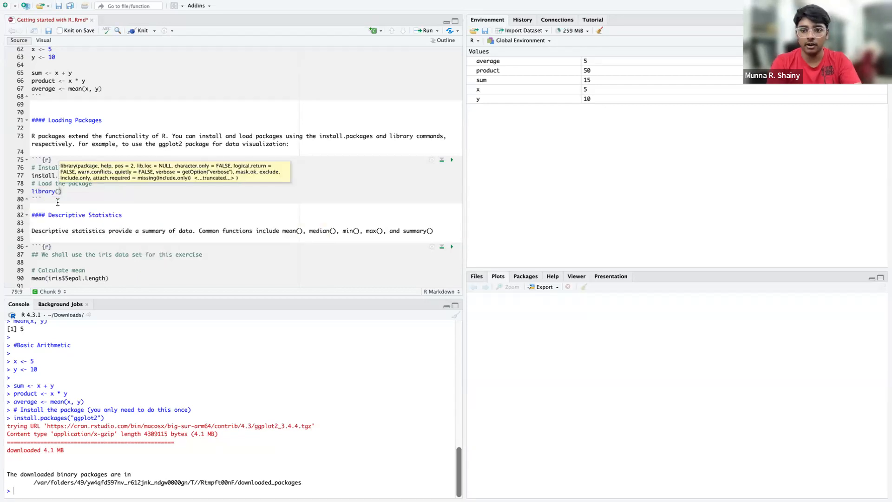
text(ggplot)
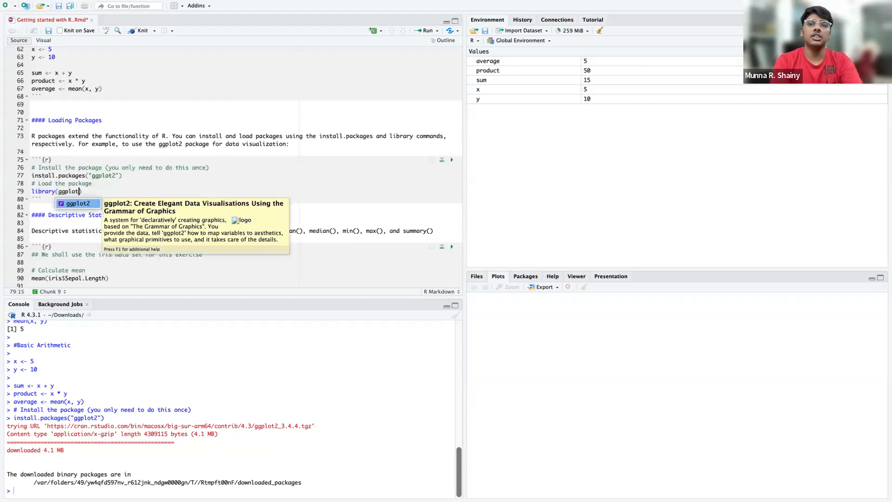
key(Return)
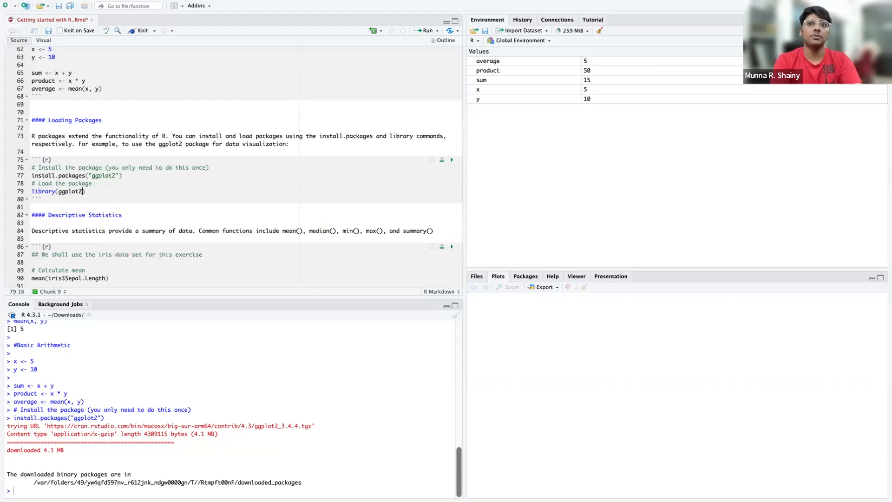
key(BackSpace)
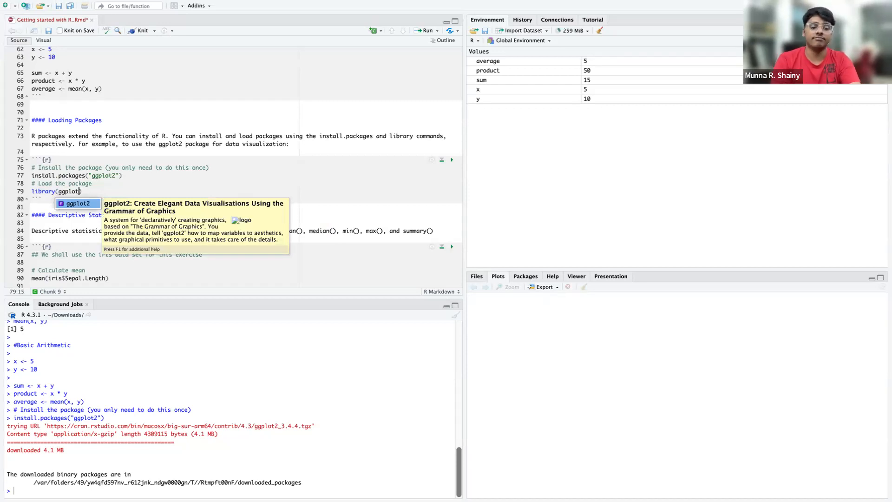
text(2)
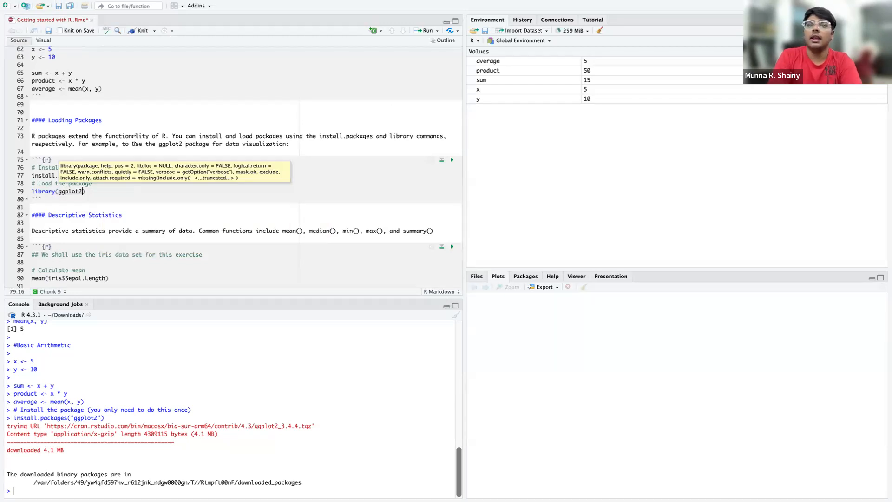
scroll(117, 191, down, 2)
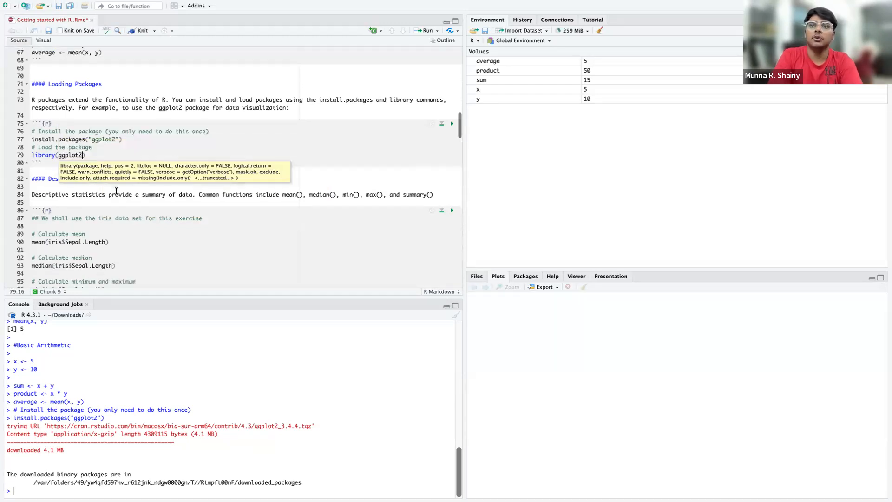
Step: Insert iris on its own line at the start of the Descriptive Statistics chunk, followed by a blank line
click(116, 191)
scroll(140, 182, down, 2)
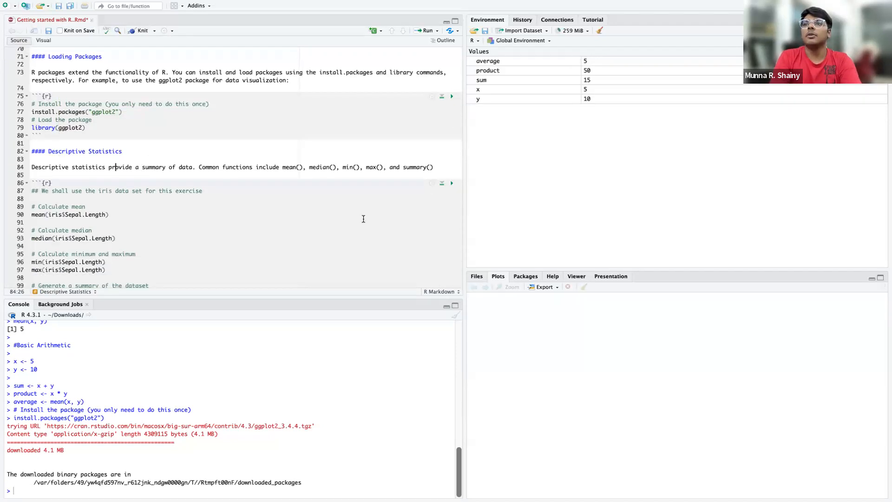
scroll(363, 218, down, 2)
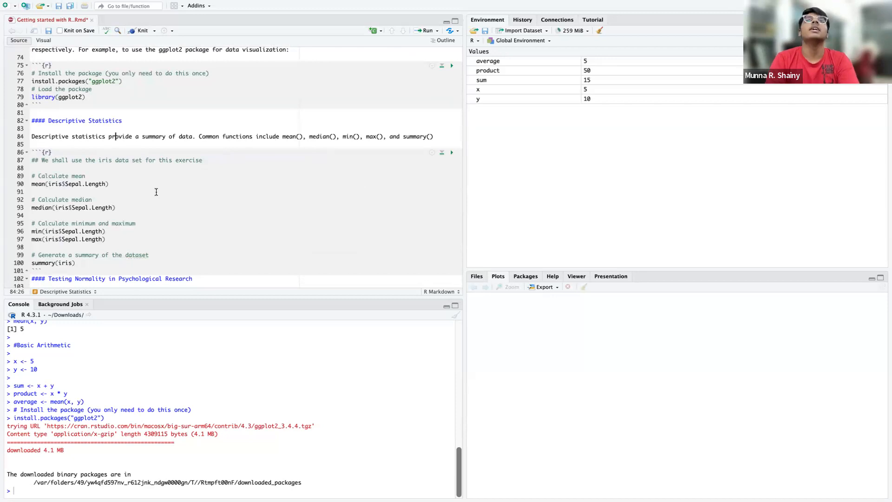
scroll(156, 191, up, 12)
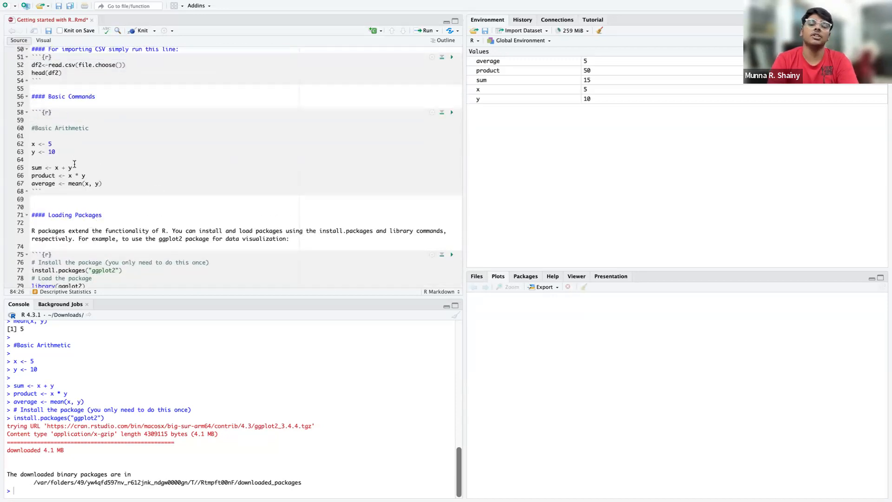
scroll(74, 164, down, 10)
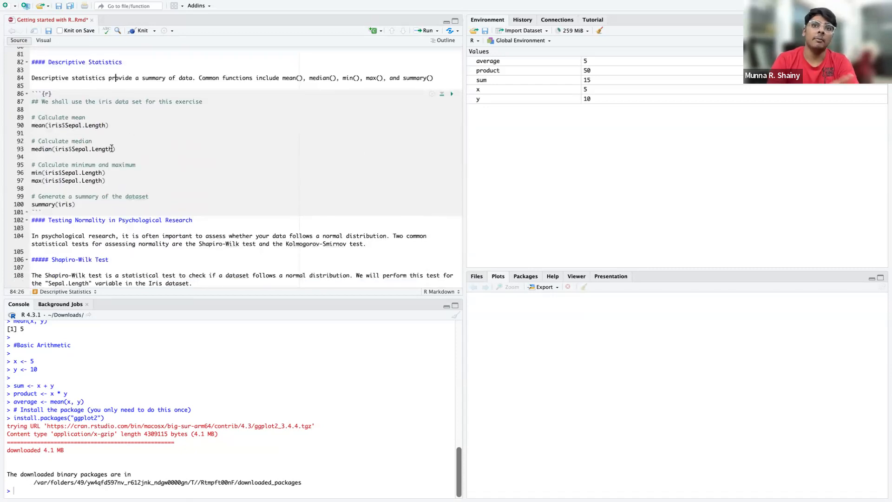
click(134, 125)
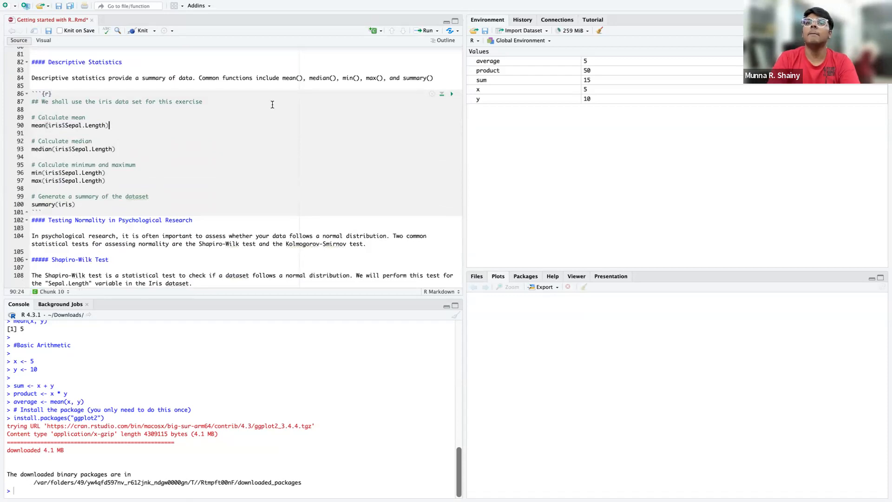
click(54, 93)
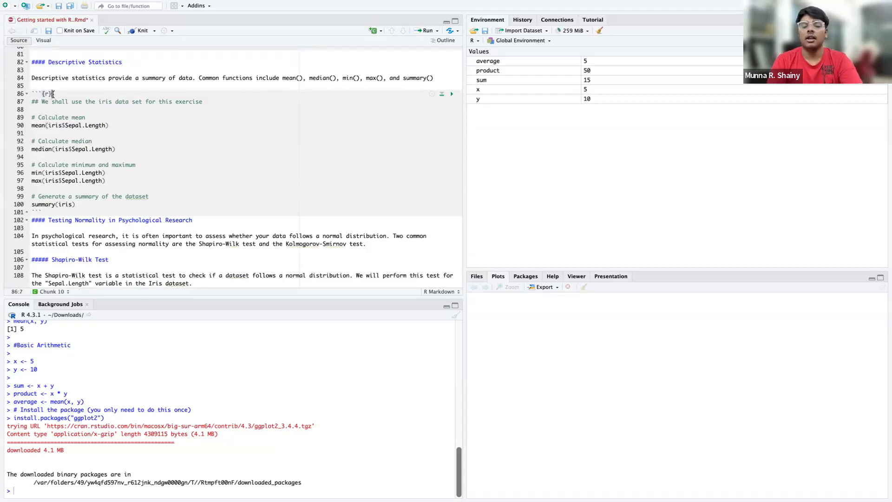
key(Return)
key(Return)
text(iris)
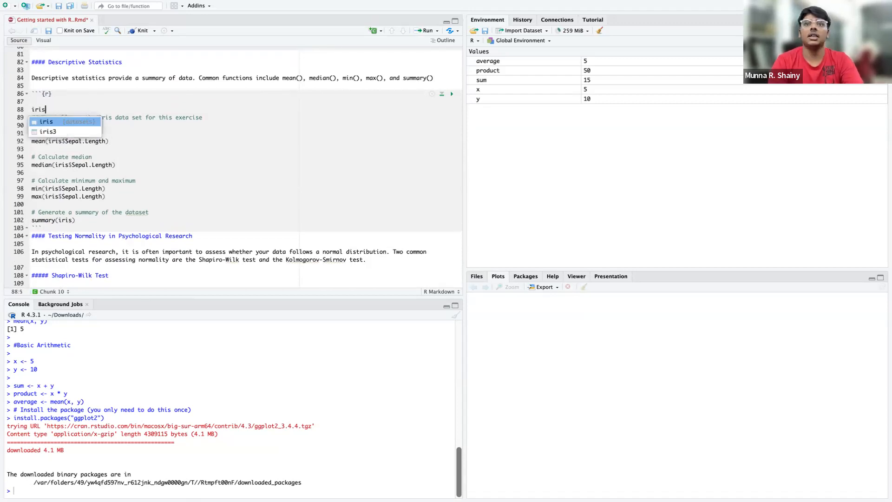
key(Escape)
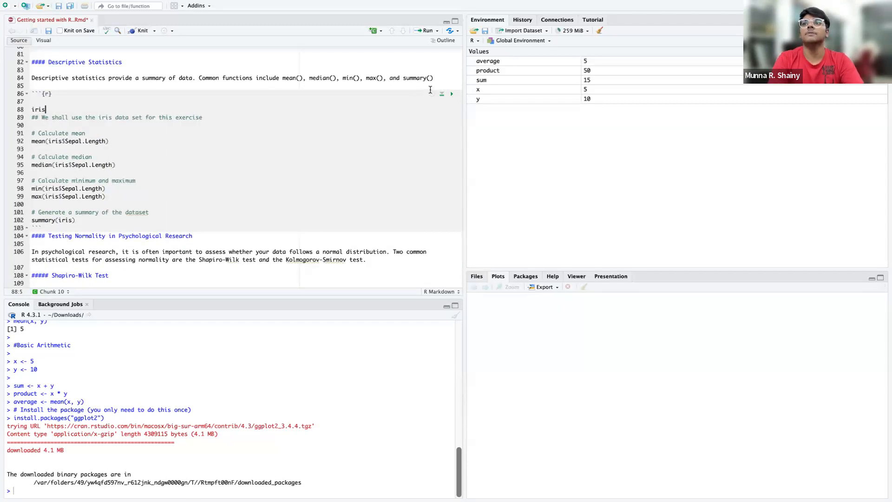
key(Return)
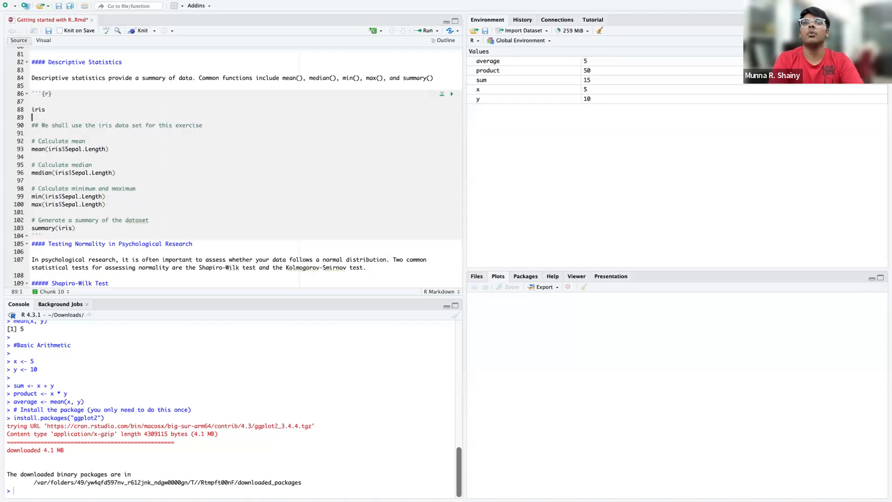
Step: Run the Descriptive Statistics chunk, show its data.frame output and highlight the Sepal.Length and Species column headings
click(453, 94)
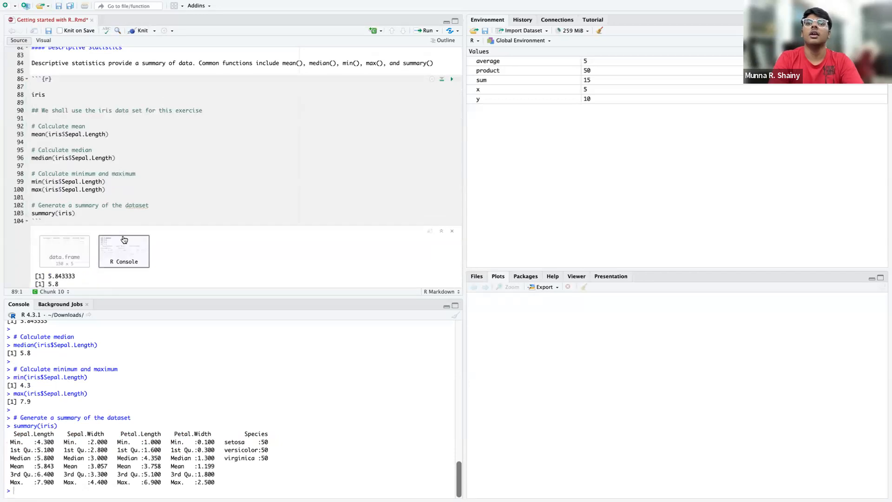
click(79, 253)
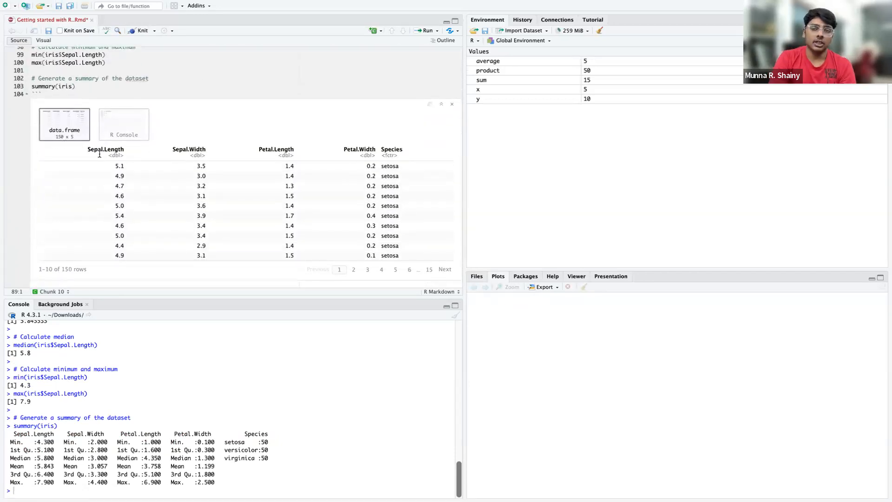
drag(87, 150, 125, 149)
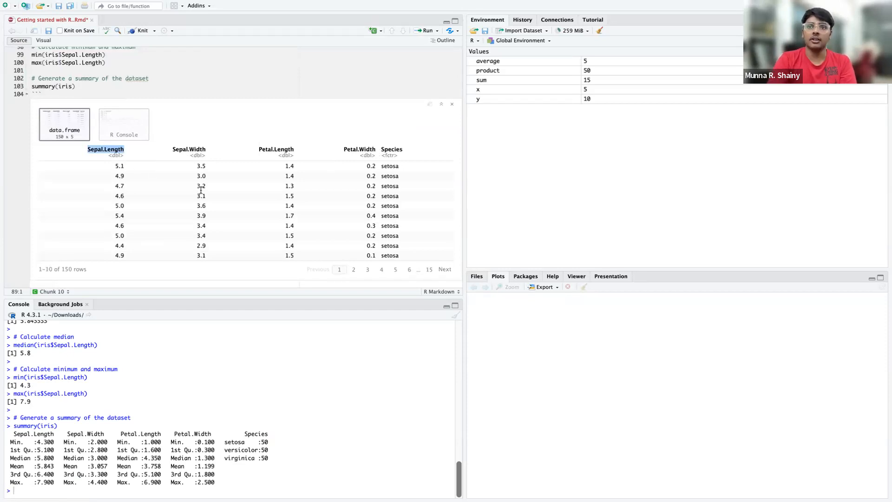
drag(403, 149, 377, 148)
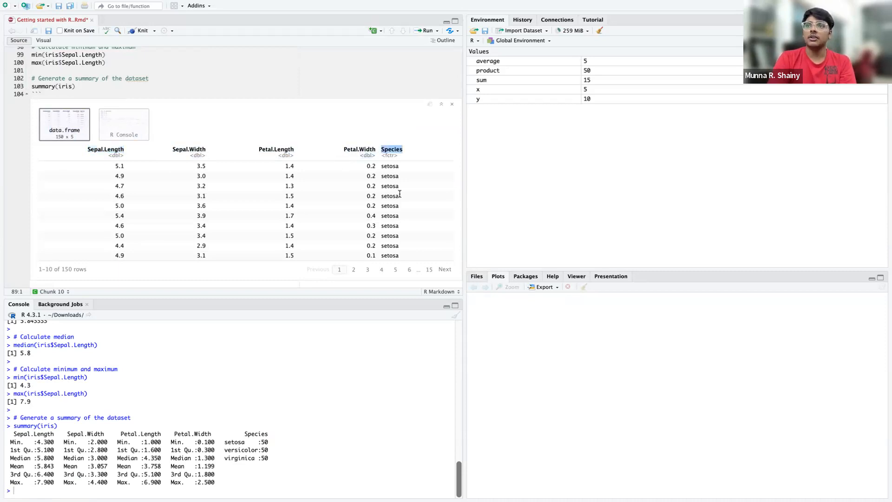
Step: Page through the iris data frame up to page 15 and back to page 1 to examine the Species column
click(368, 270)
click(395, 271)
click(409, 270)
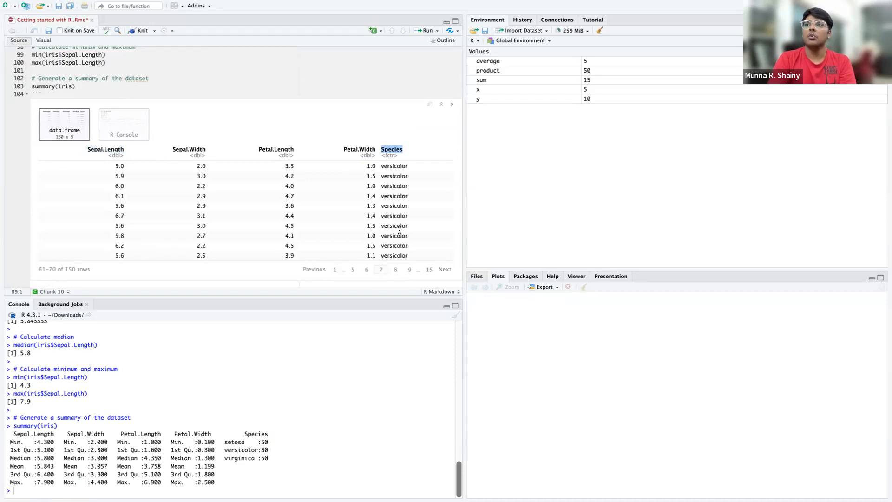
click(429, 271)
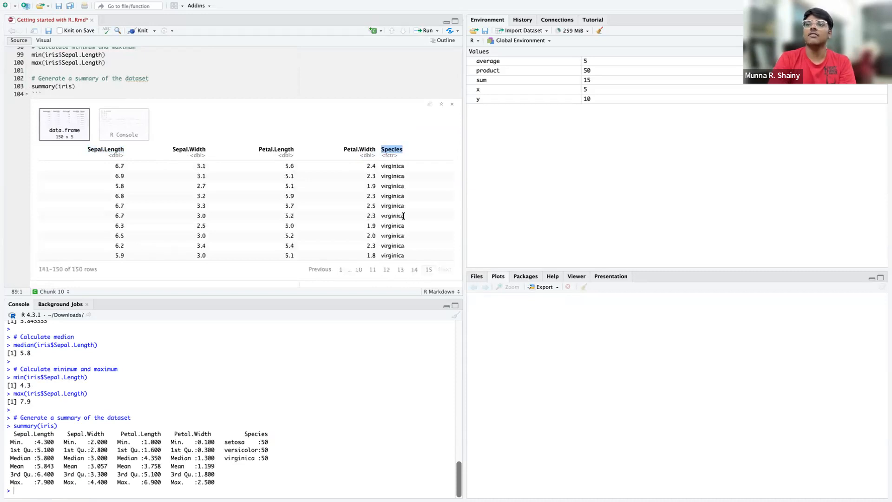
click(340, 270)
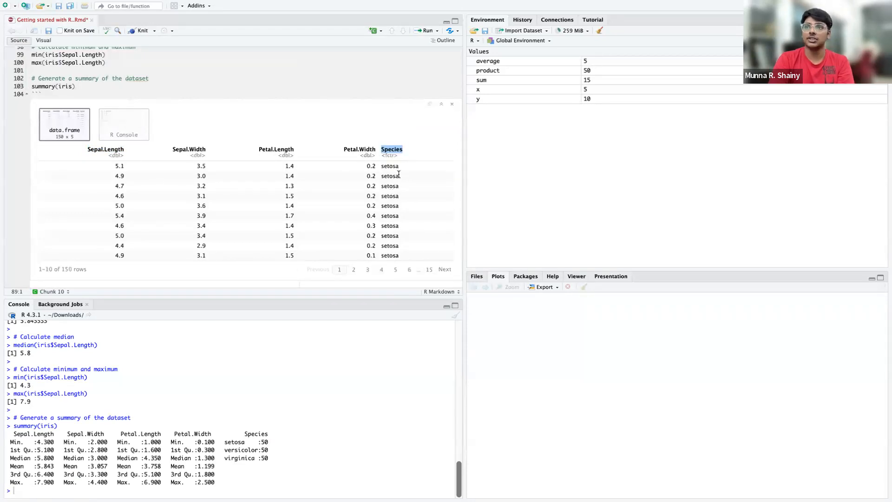
click(402, 151)
drag(402, 150, 379, 149)
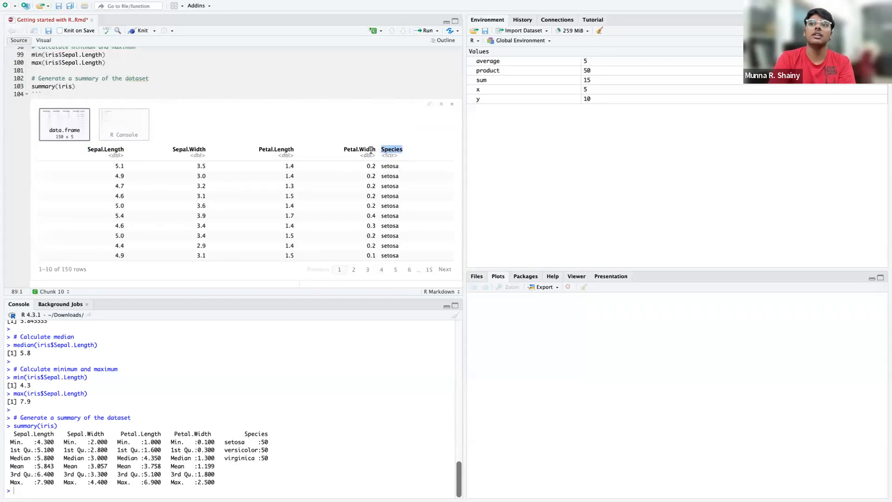
Step: Examine the Sepal.Length column reference in the mean(iris$Sepal.Length) line of the Descriptive Statistics chunk
scroll(259, 156, up, 6)
click(258, 154)
scroll(85, 144, down, 1)
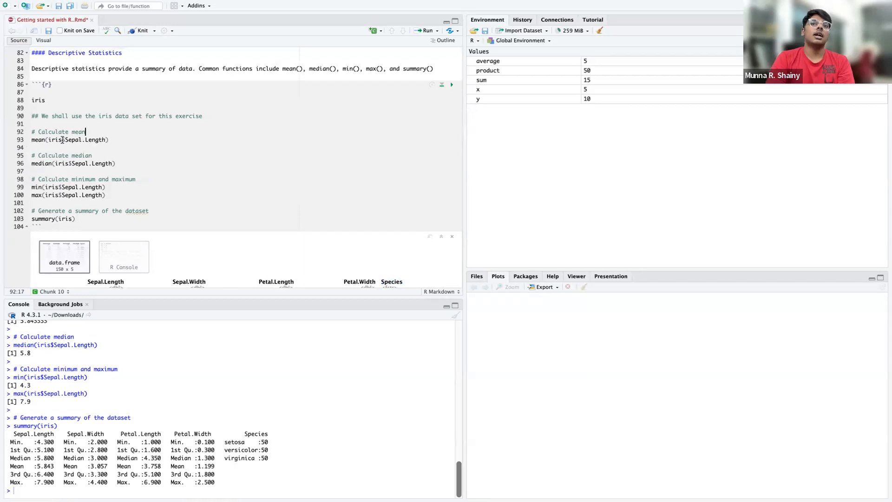
drag(65, 139, 105, 141)
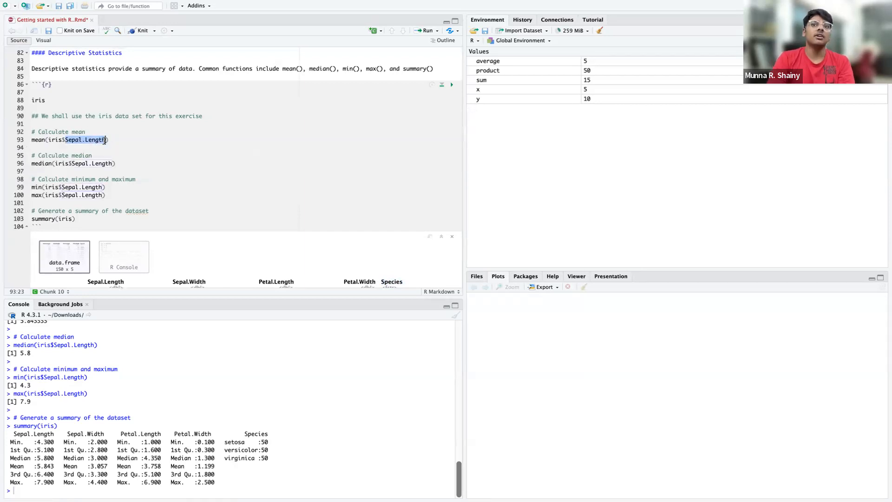
click(63, 140)
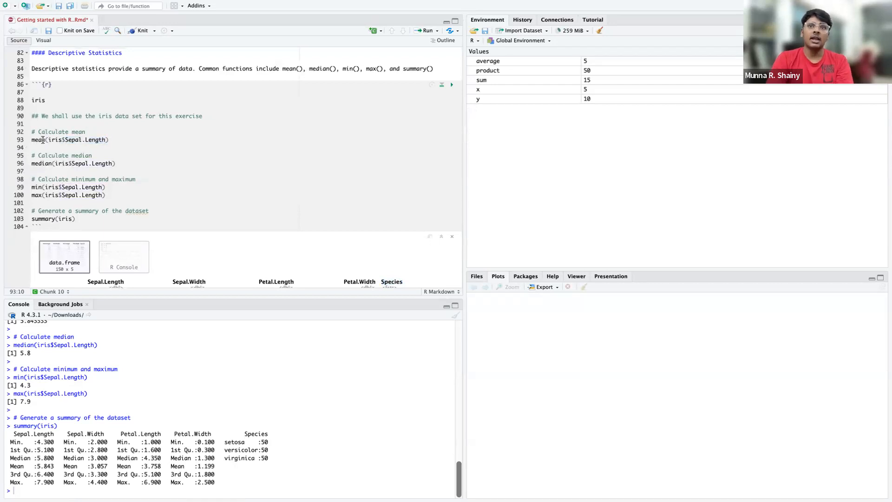
Step: Clear the mean(iris$Sepal.Length) line under the Calculate mean comment and re-enter the function name mean
drag(107, 140, 50, 138)
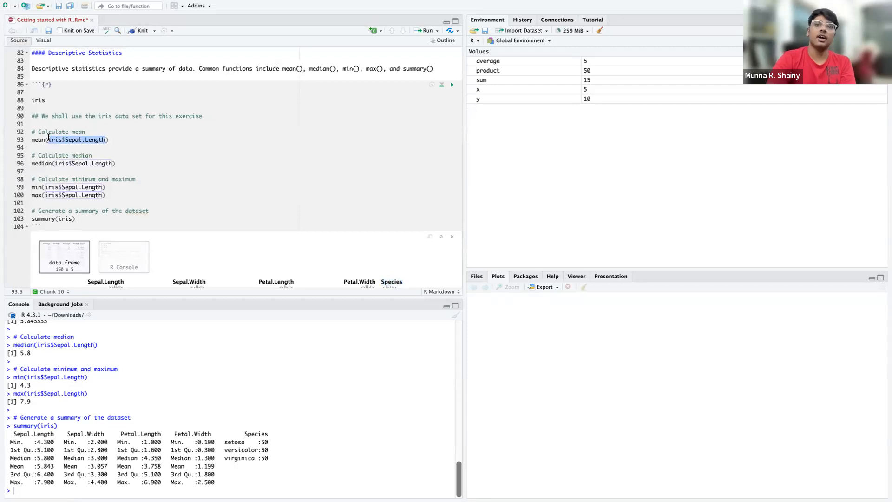
key(BackSpace)
key(BackSpace)
key(Delete)
key(BackSpace)
key(BackSpace)
key(BackSpace)
key(BackSpace)
text(mean)
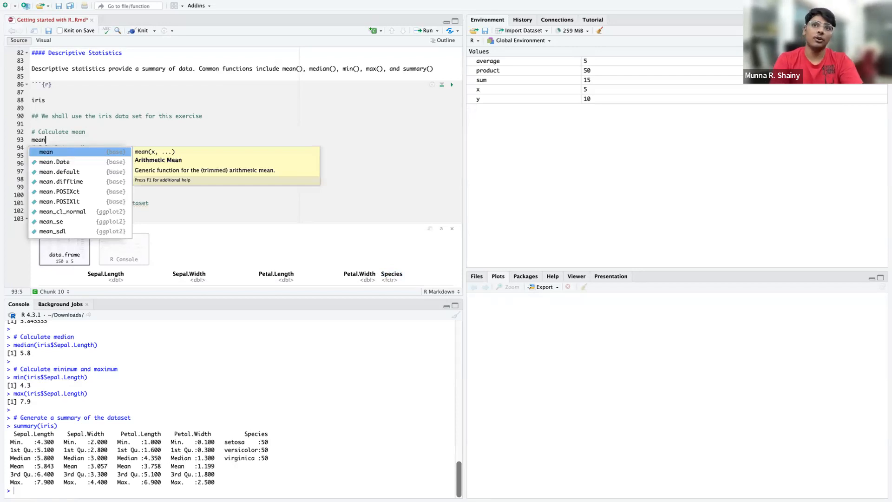
Step: Fill in the mean() argument as iris$Sepal.Length, picking the Sepal.Length column from the code-completion suggestions
click(79, 147)
text(iris)
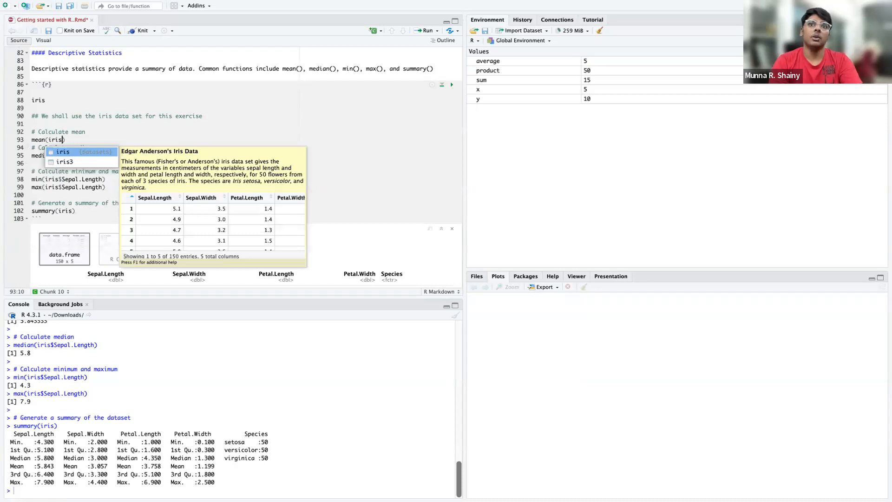
key(BackSpace)
key(BackSpace)
key(BackSpace)
key(BackSpace)
text(df)
key(BackSpace)
key(BackSpace)
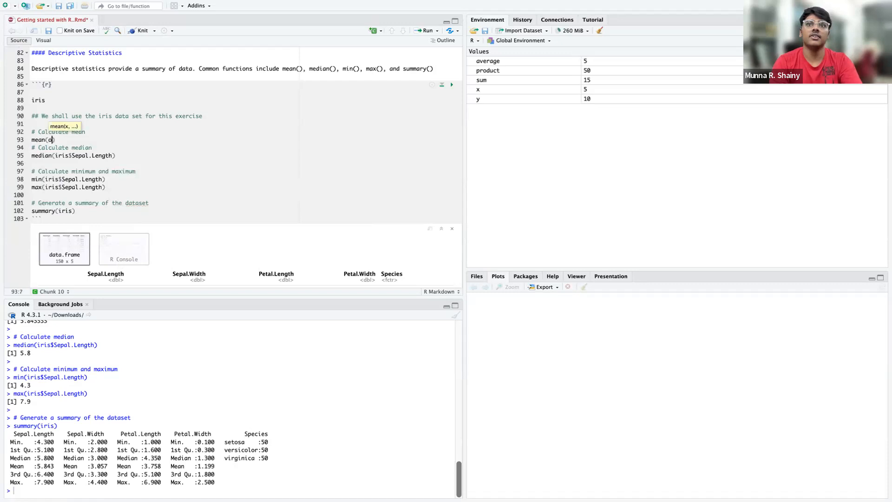
text(iris)
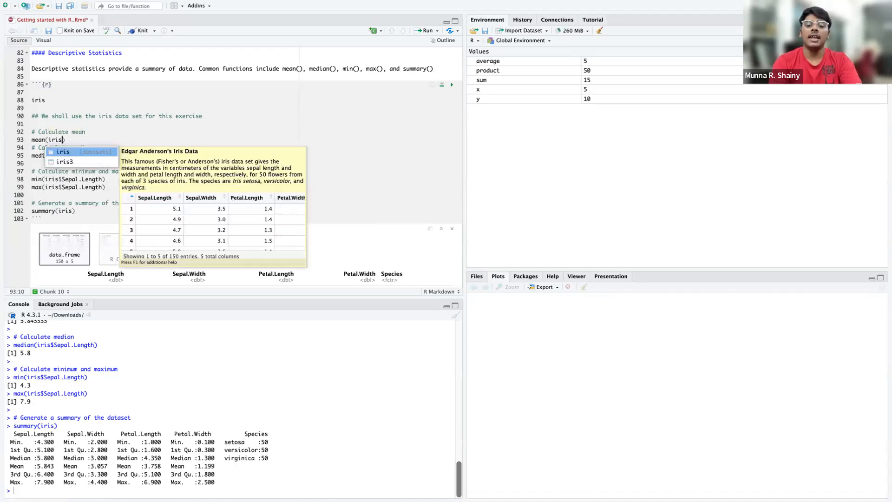
text($)
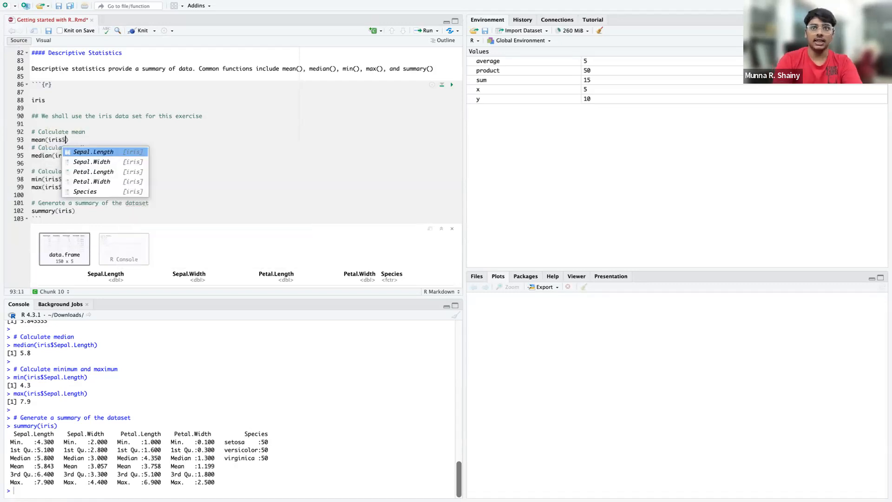
key(Return)
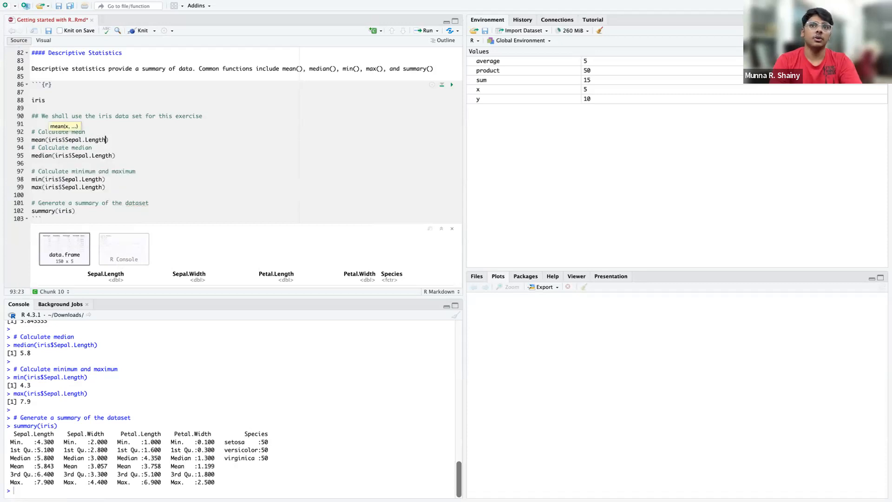
Step: Add a blank line between the mean line and the Calculate median comment
click(117, 134)
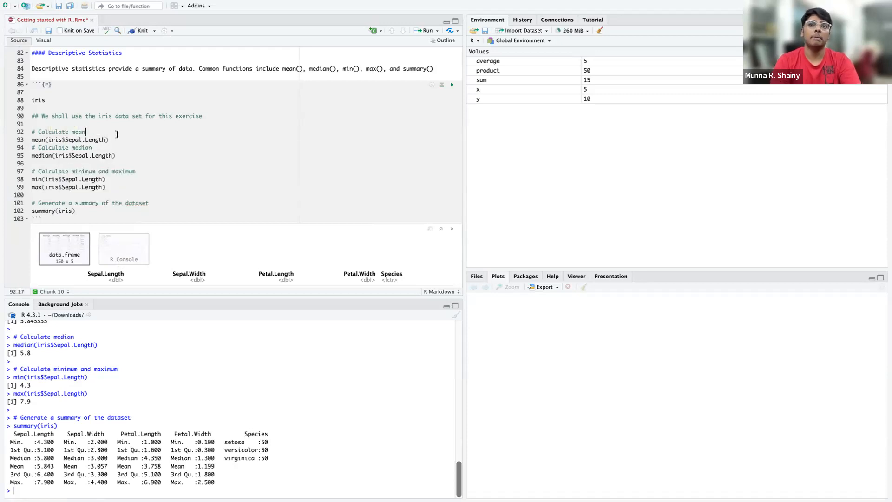
click(115, 136)
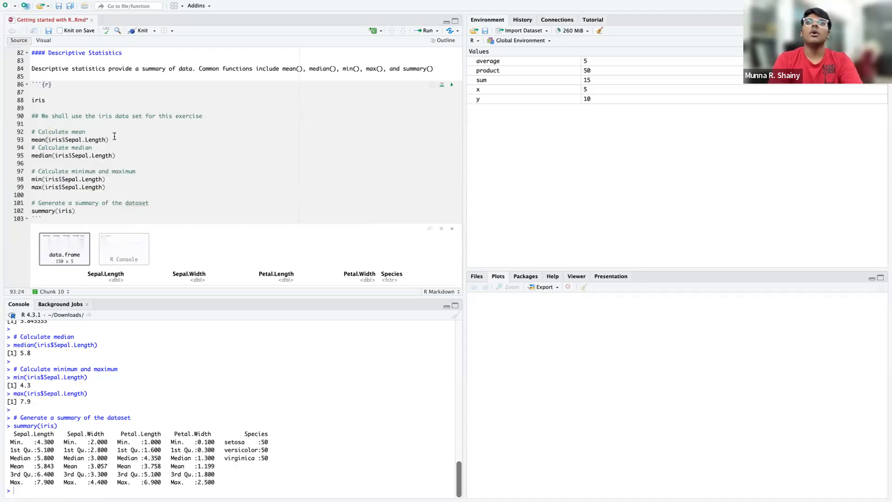
key(Return)
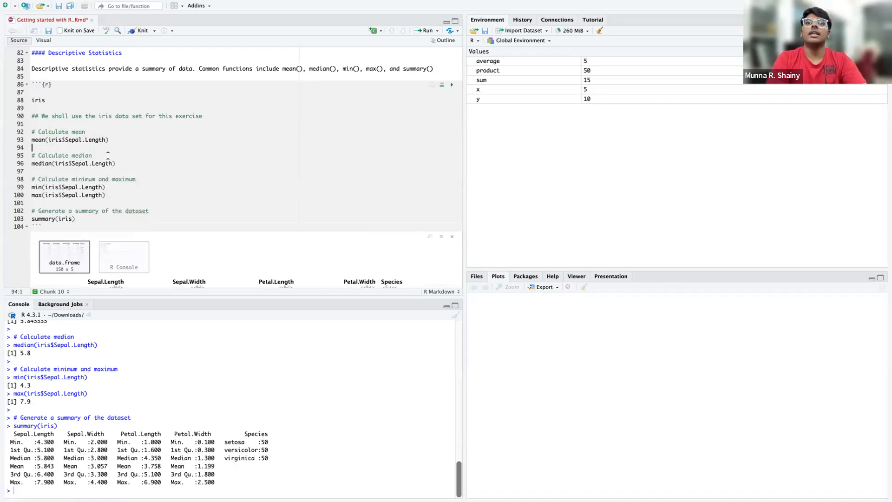
Step: Run only the selected mean(iris$Sepal.Length) line, undoing an accidental replacement of the selection first
drag(118, 140, 32, 139)
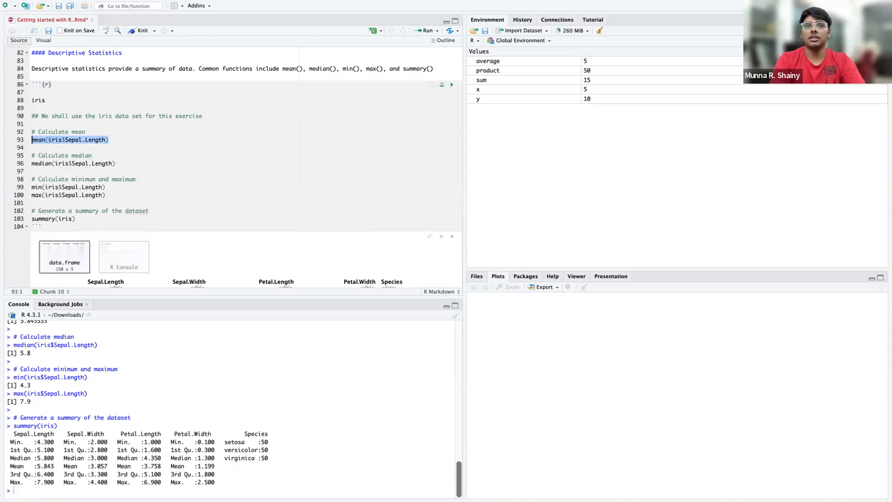
key(Return)
key(super+z)
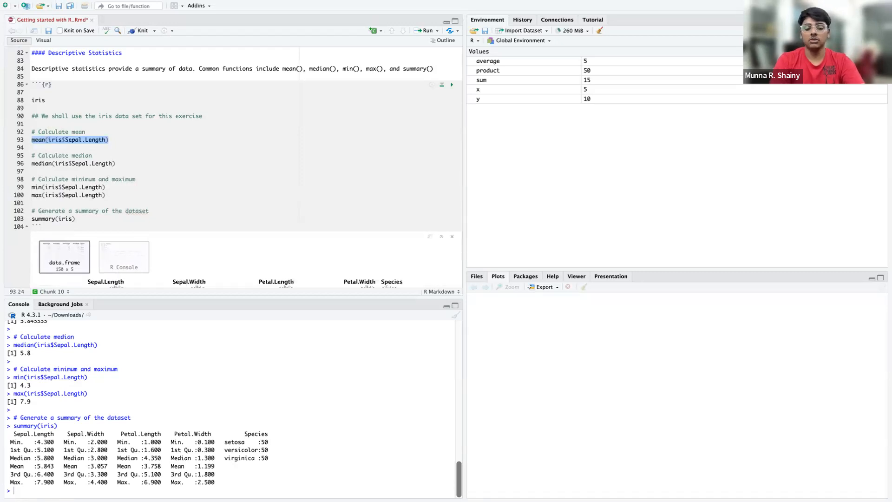
key(super+Return)
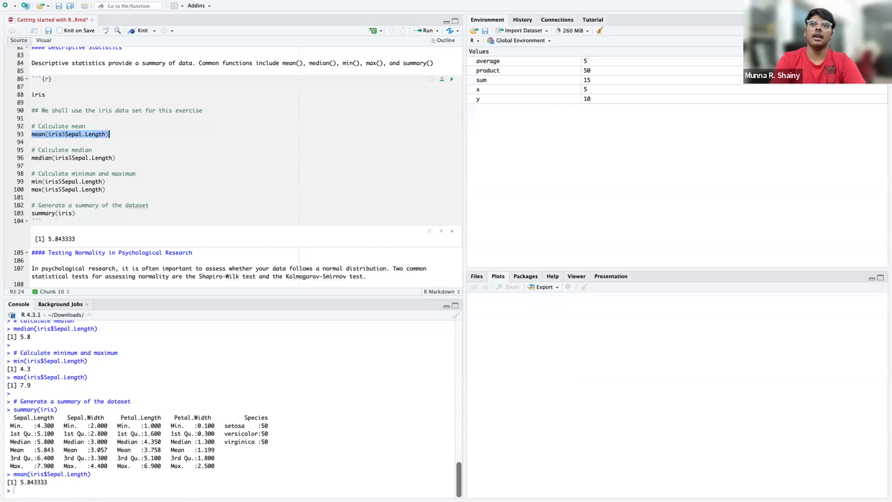
Step: Run the min(iris$Sepal.Length) line on its own and run the selected mean(iris$Sepal.Length) line again
click(109, 175)
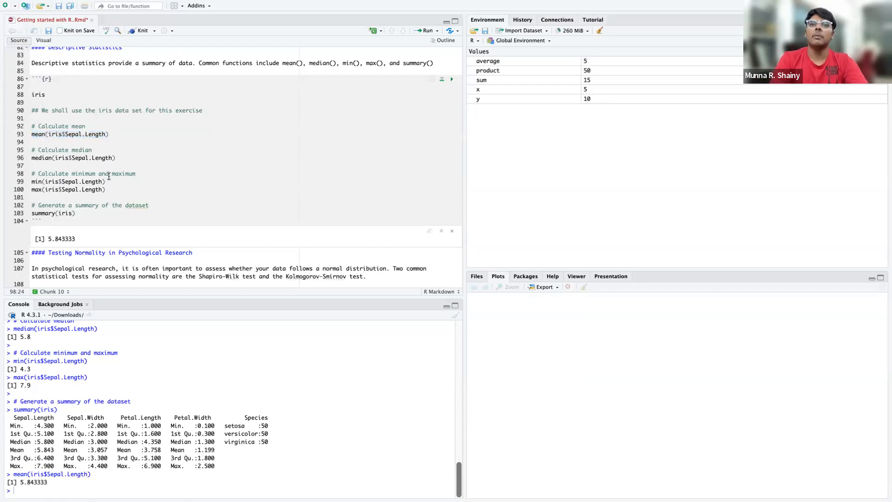
key(ctrl+Return)
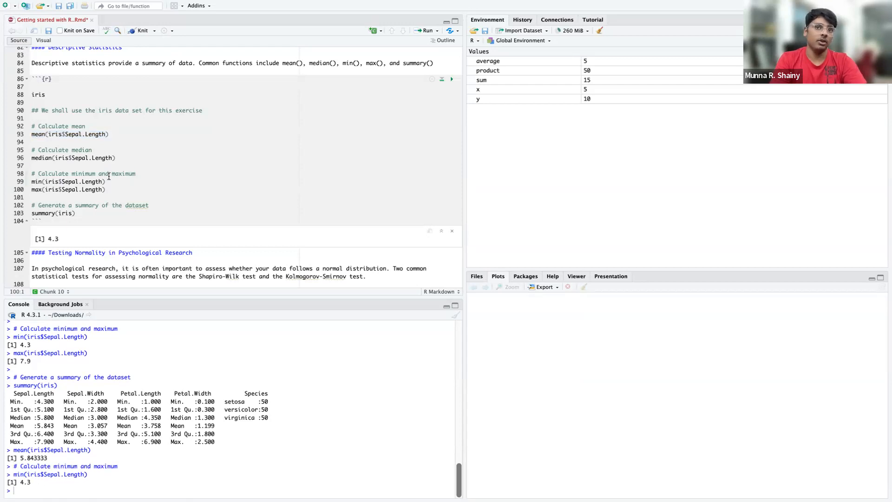
click(114, 178)
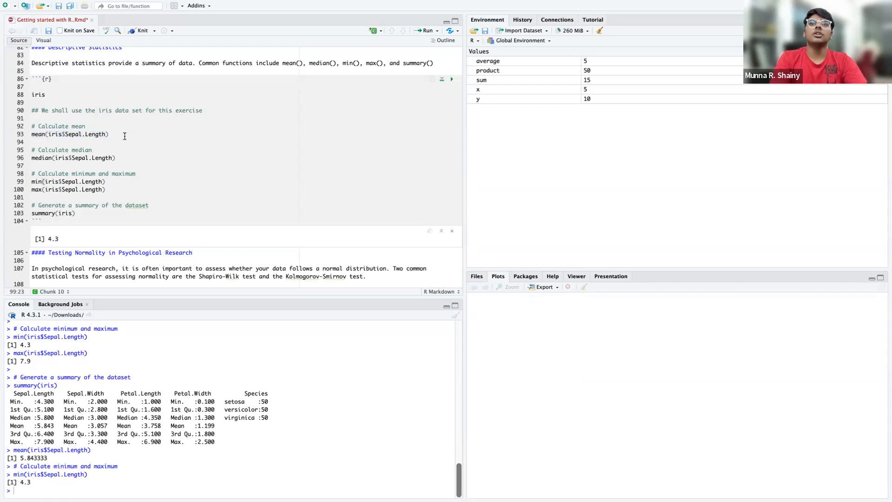
drag(124, 135, 32, 134)
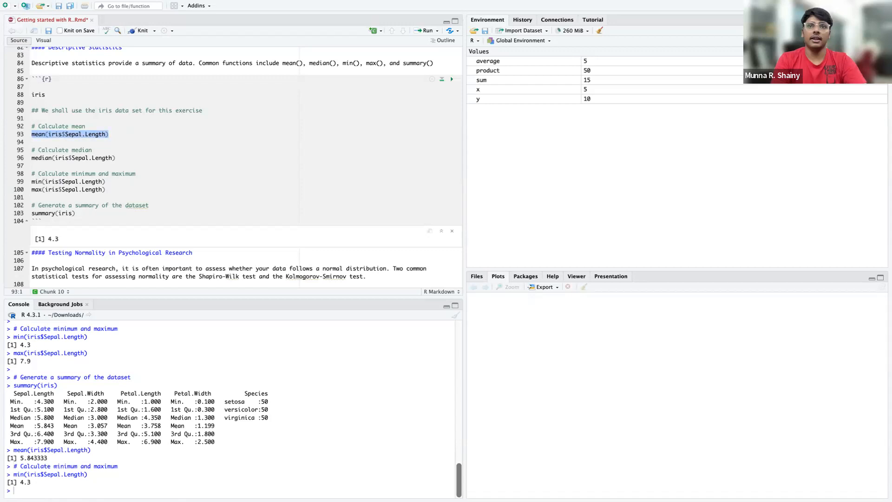
key(ctrl+Return)
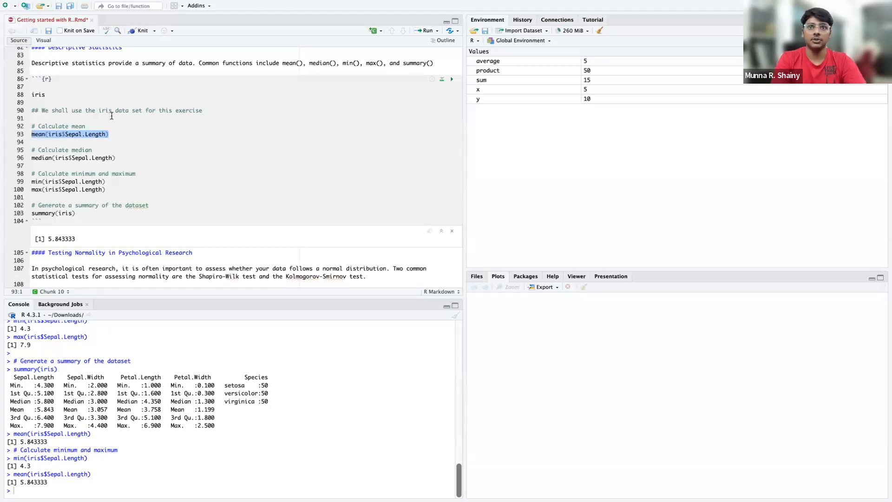
Step: Examine the Sepal.Length mean and median code lines and the mean's console output
click(112, 134)
drag(114, 134, 29, 129)
click(10, 143)
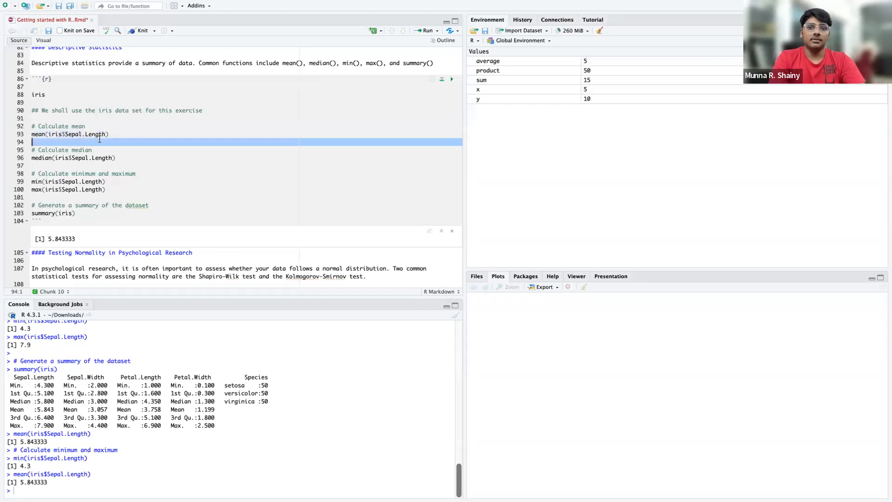
drag(47, 484, 5, 481)
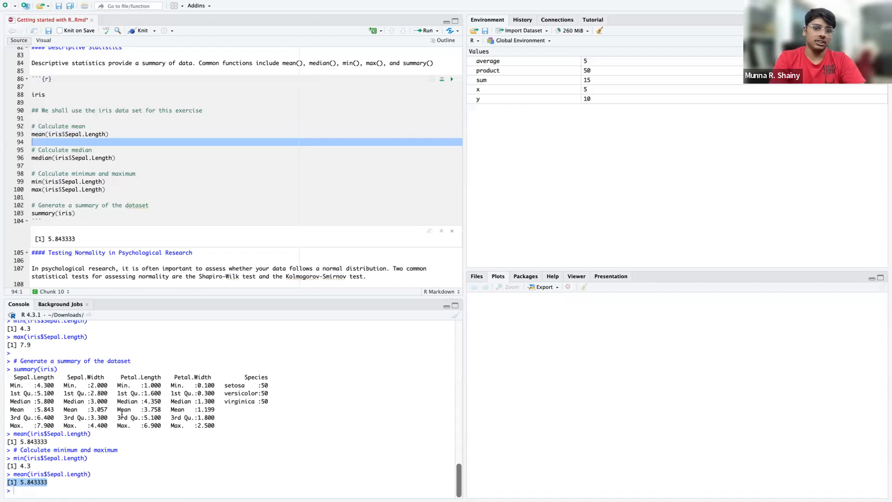
click(140, 340)
click(70, 156)
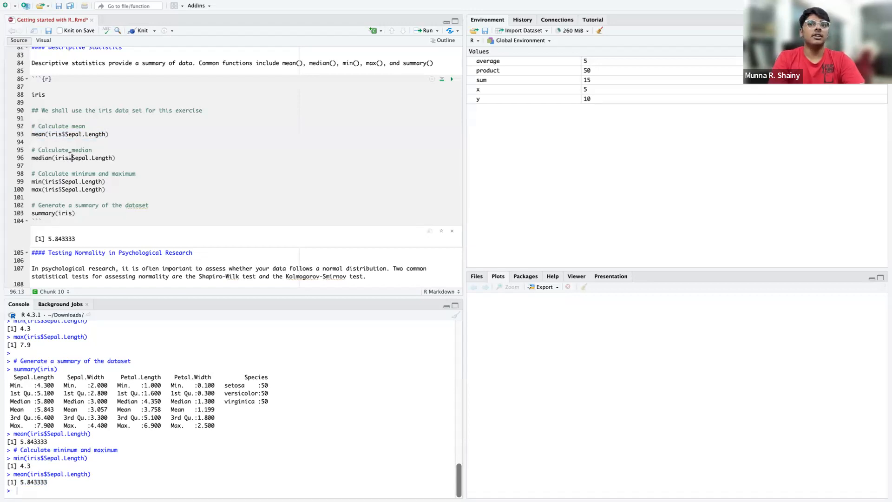
drag(116, 158, 6, 158)
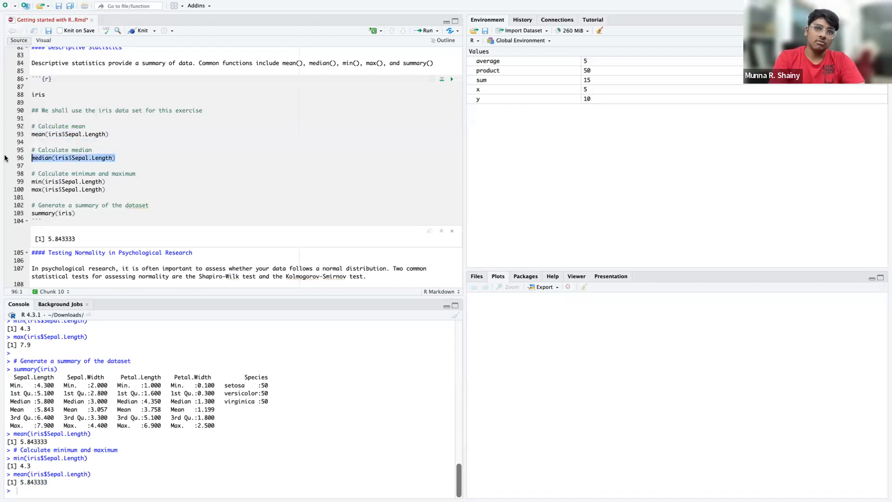
click(39, 158)
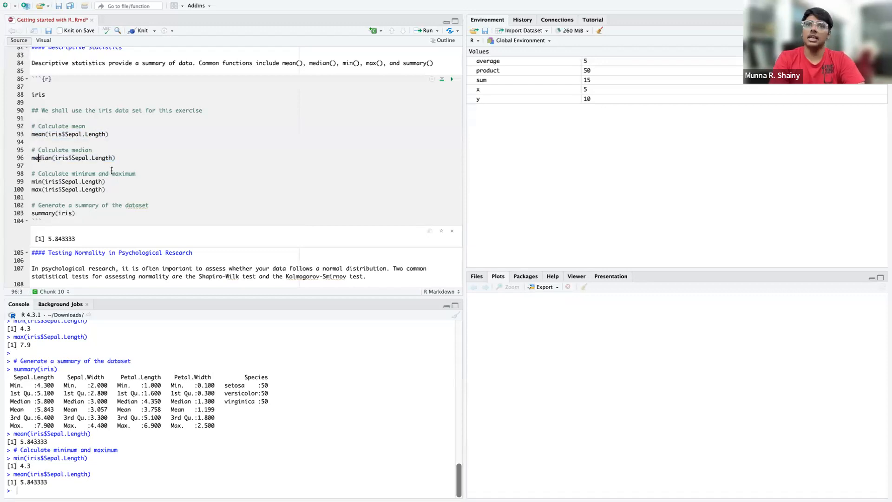
Step: Run only the mean, median, minimum and maximum calculations of iris Sepal.Length, lines 92 to 100
scroll(116, 173, down, 3)
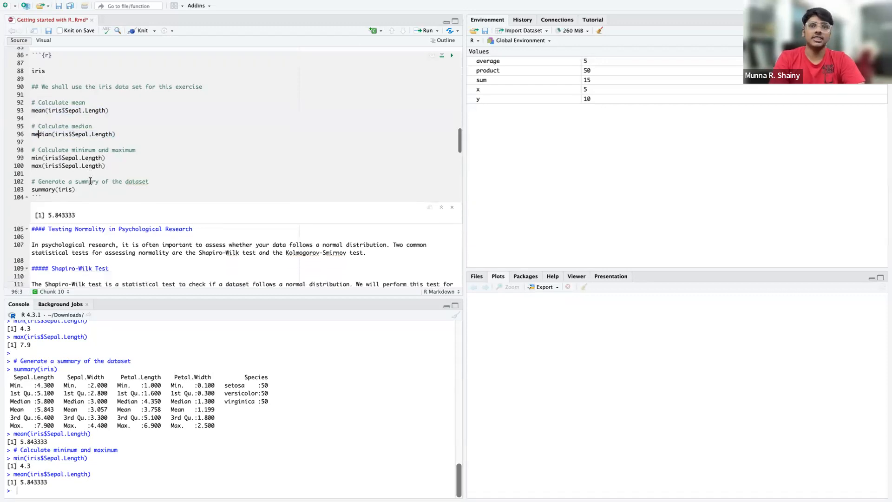
click(107, 162)
shift+click(82, 118)
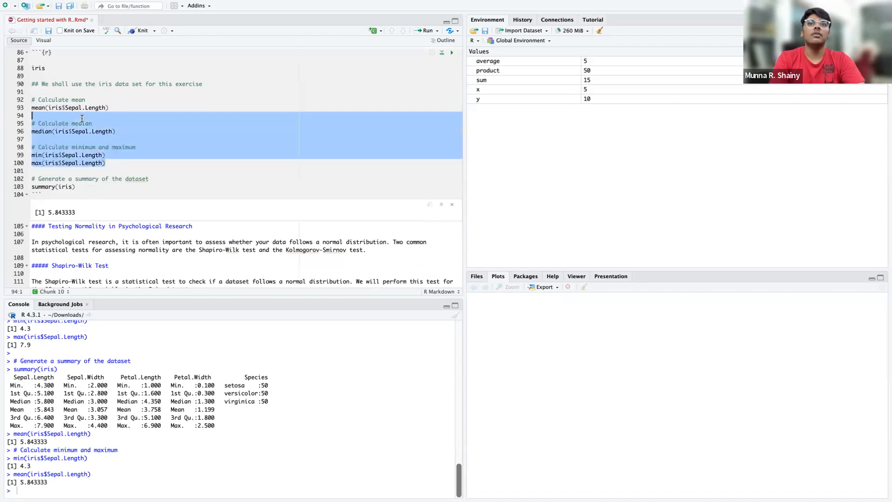
shift+click(28, 99)
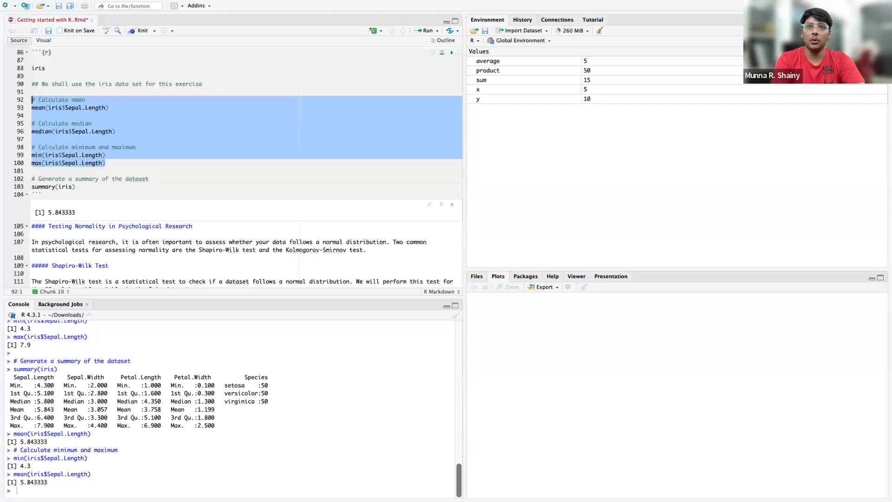
key(Return)
key(super+z)
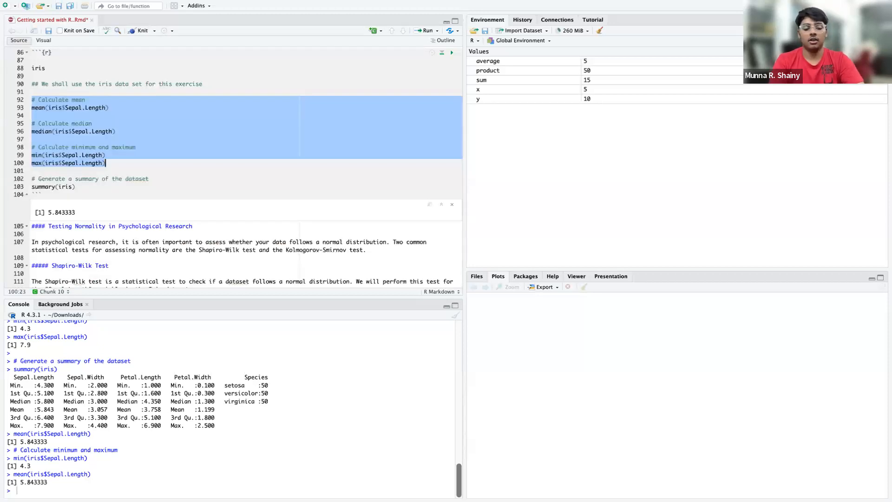
key(super+Return)
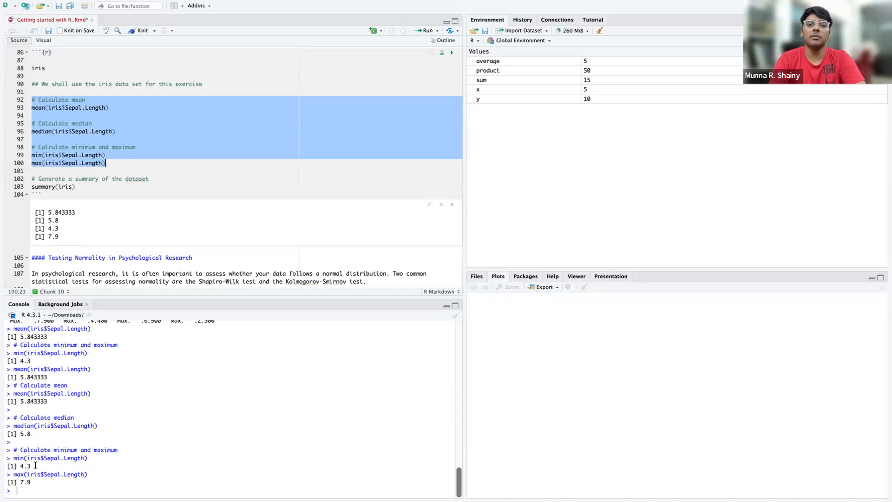
Step: Assign the Sepal.Length maximum to an object named abc with -> and run the current chunk
click(91, 179)
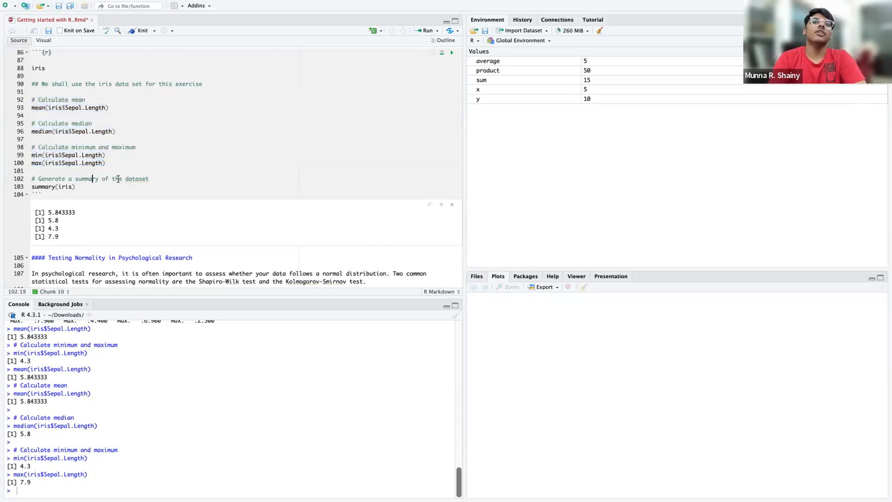
click(133, 163)
text(-)
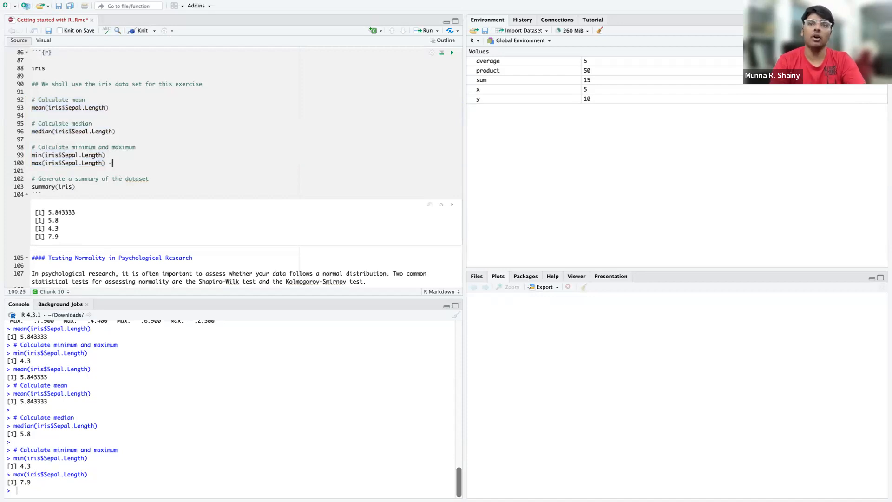
text(> abc)
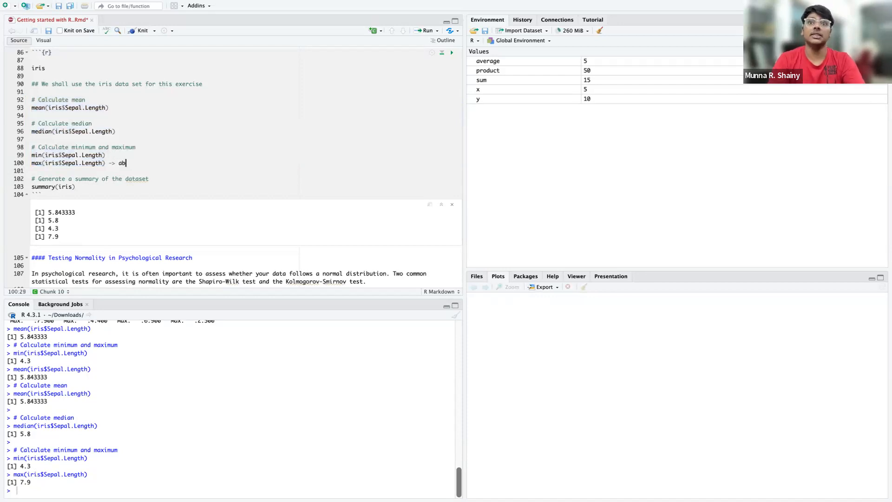
click(436, 31)
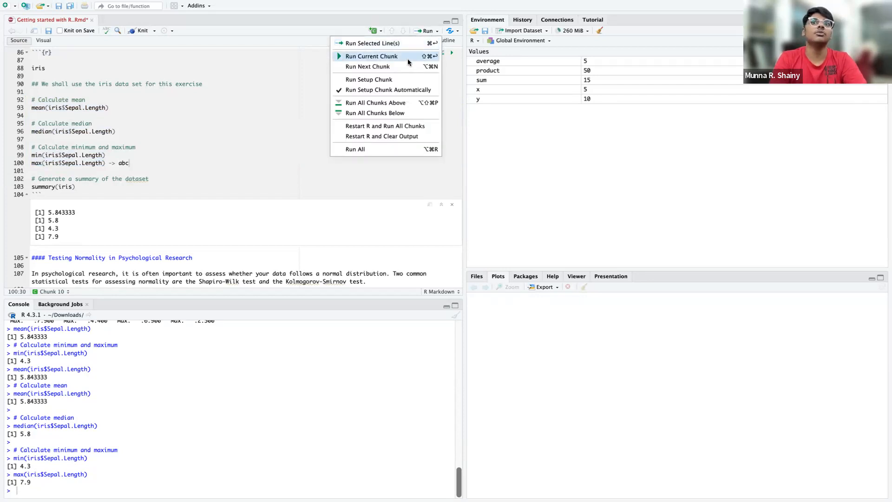
click(408, 60)
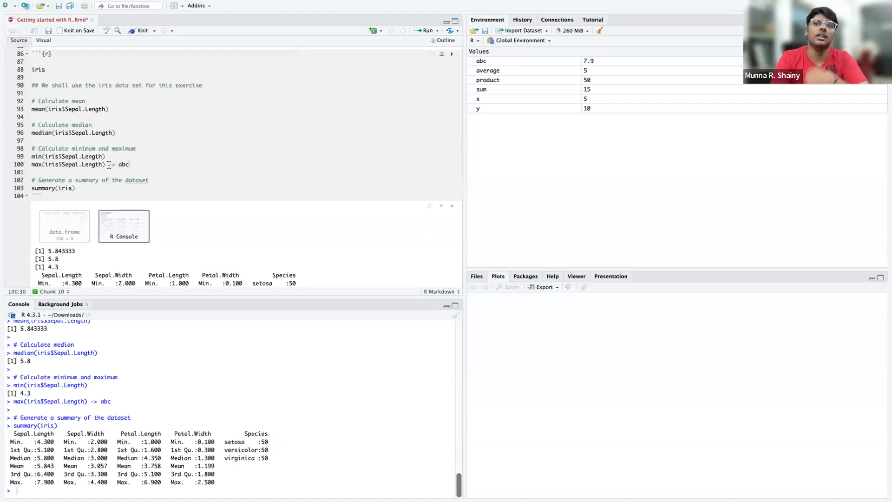
Step: Remove the abc assignment from the max line and run summary(iris) on its own
drag(140, 164, 107, 165)
key(BackSpace)
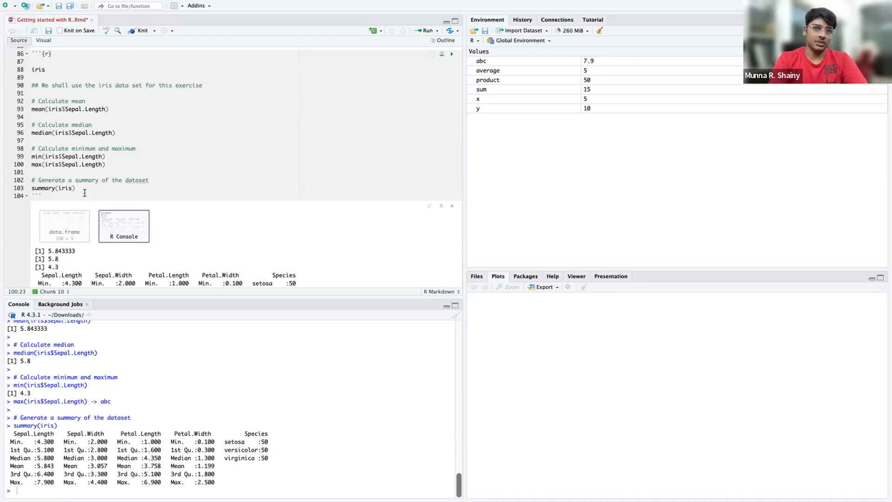
click(52, 189)
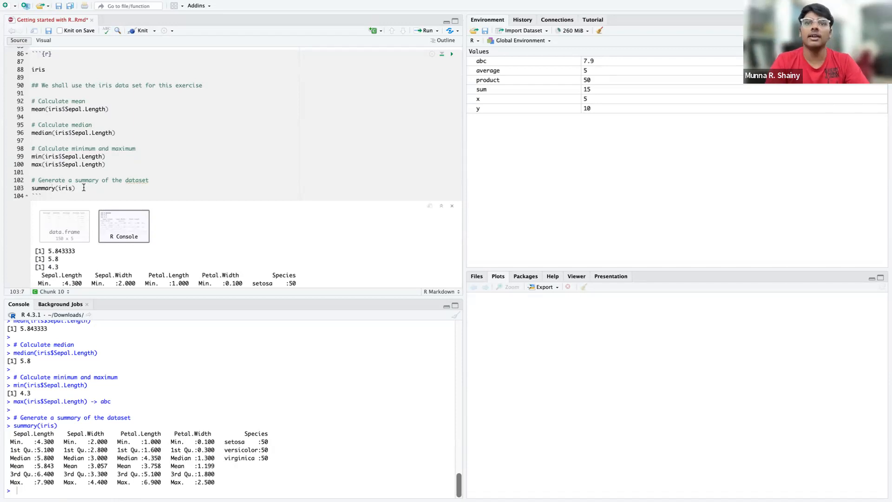
drag(84, 188, 27, 182)
click(58, 183)
drag(83, 186, 25, 188)
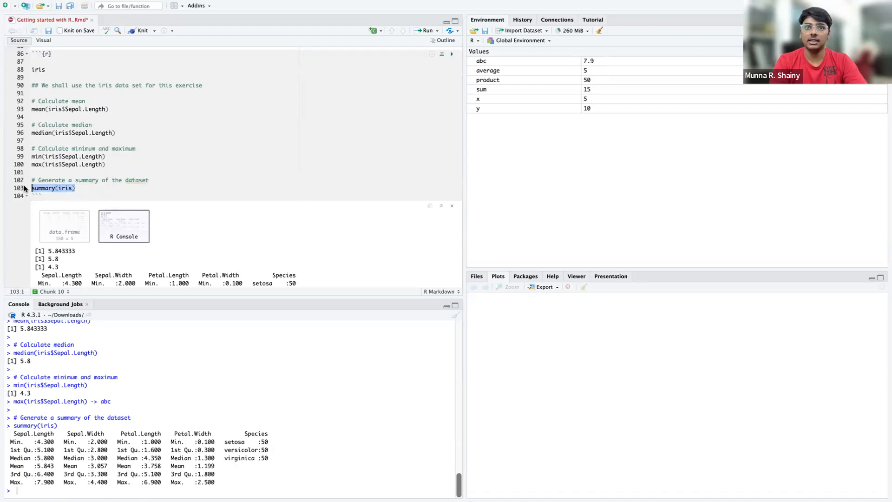
key(Return)
key(ctrl+z)
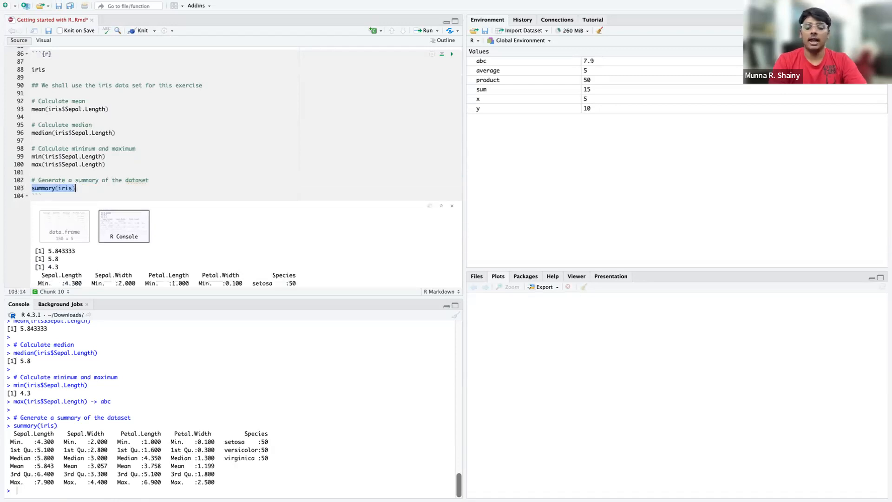
key(ctrl+Return)
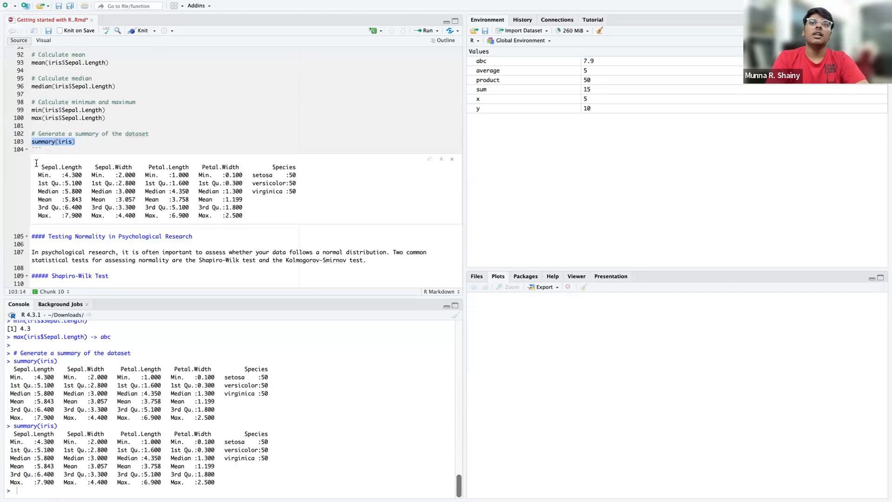
Step: Examine the iris summary output below the chunk, including the Species column
drag(106, 118, 31, 54)
click(99, 86)
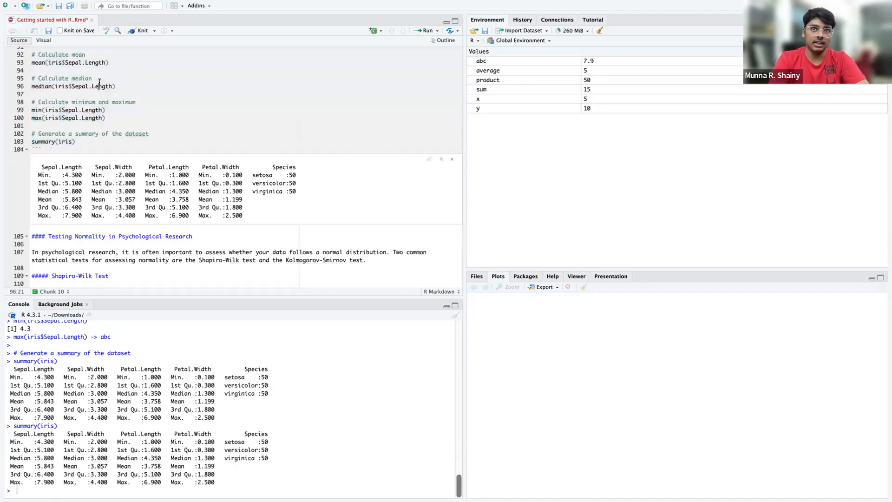
drag(38, 168, 257, 217)
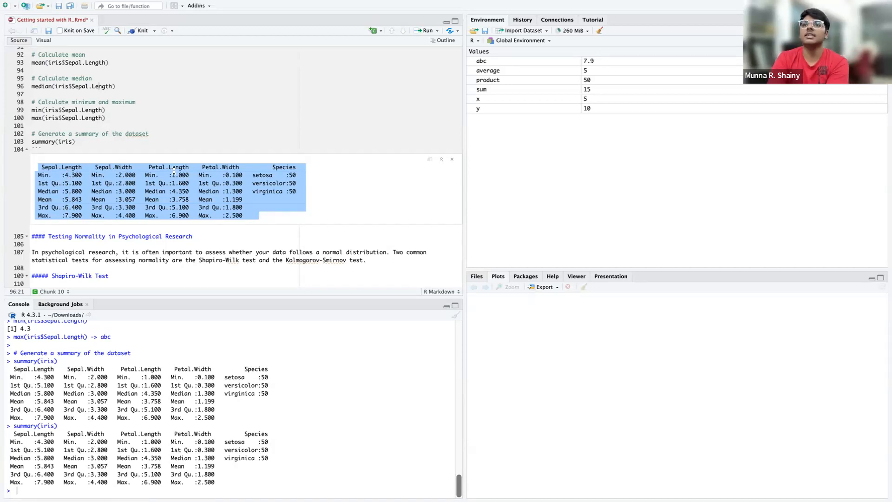
click(284, 169)
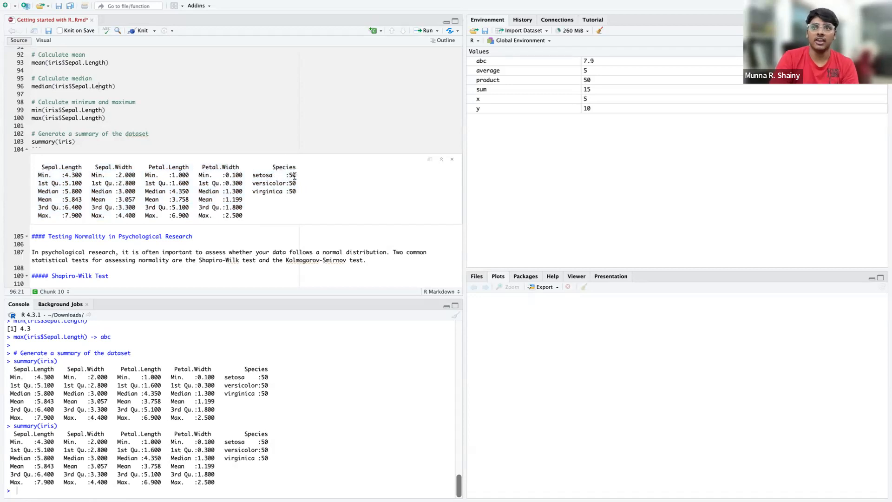
drag(294, 174, 250, 175)
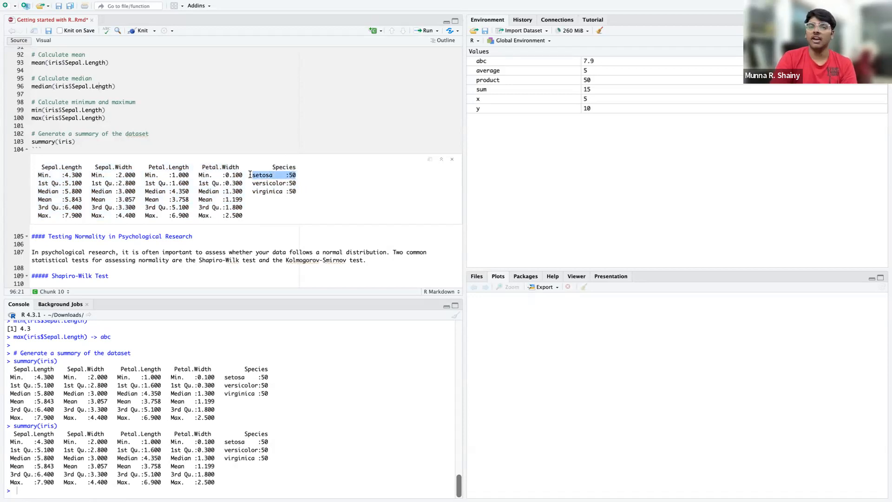
Step: Assign the result of summary(iris) to an object named summary.iris and run that code
click(84, 142)
text(p)
key(BackSpace)
text(-> )
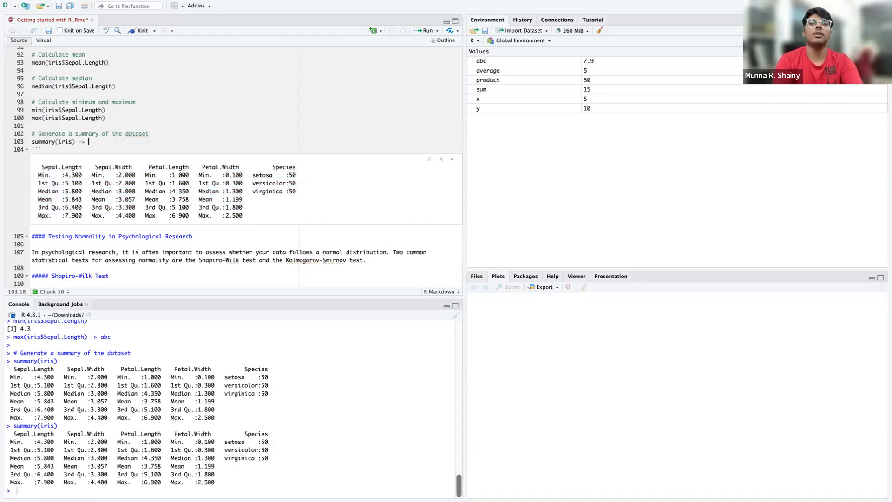
text(summary)
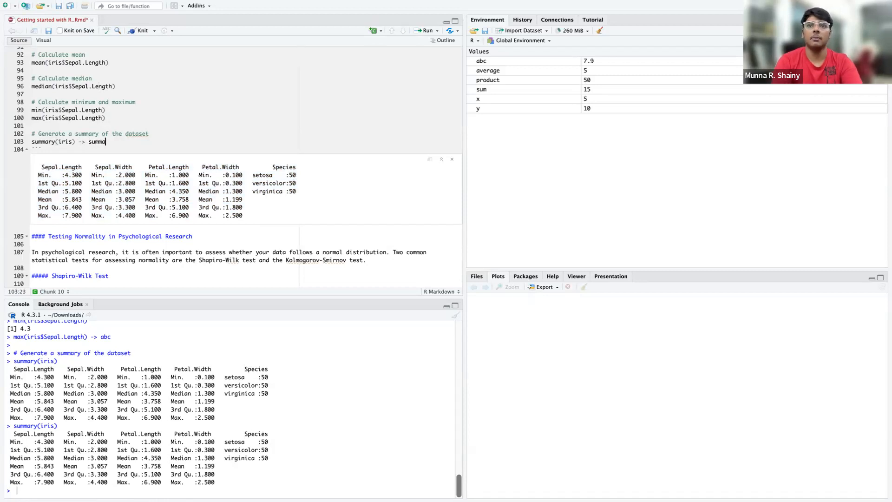
text(.iris)
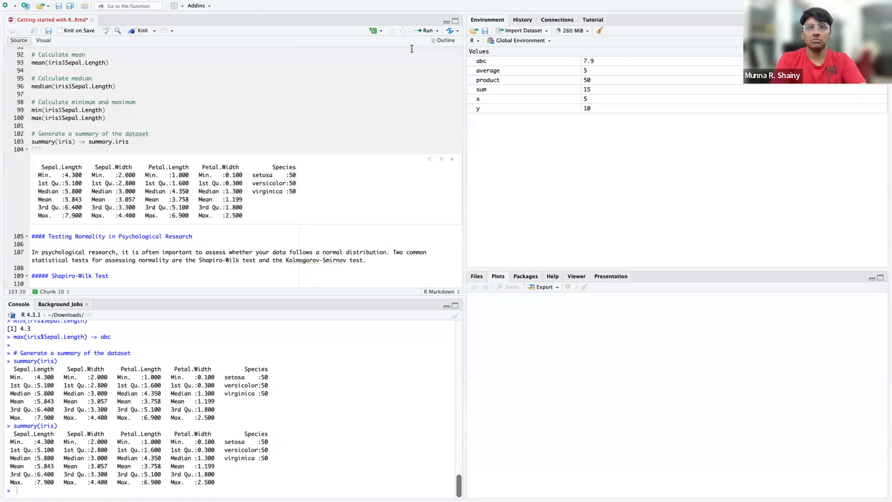
click(197, 148)
key(super+Return)
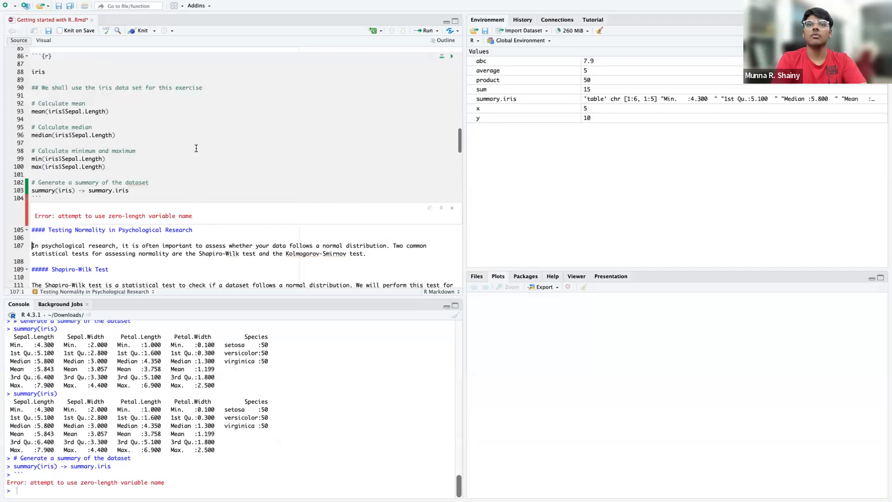
Step: Wrap the assignment target summary.iris on line 103 in data.frame()
scroll(145, 199, down, 5)
scroll(145, 200, down, 5)
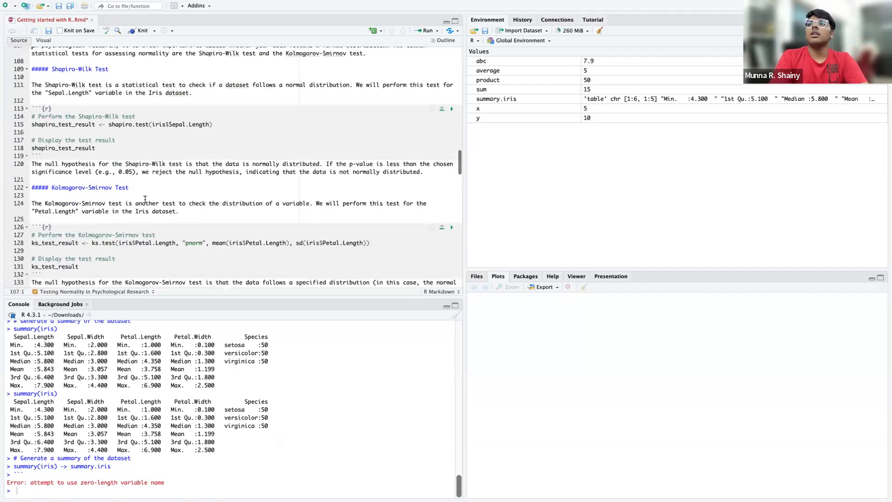
scroll(331, 170, up, 5)
scroll(331, 170, up, 1)
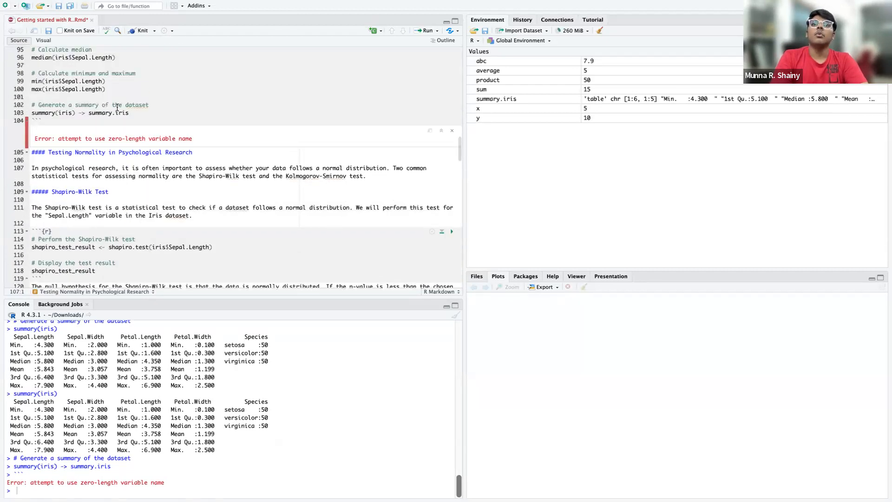
drag(133, 113, 89, 112)
click(89, 112)
text(data.frame)
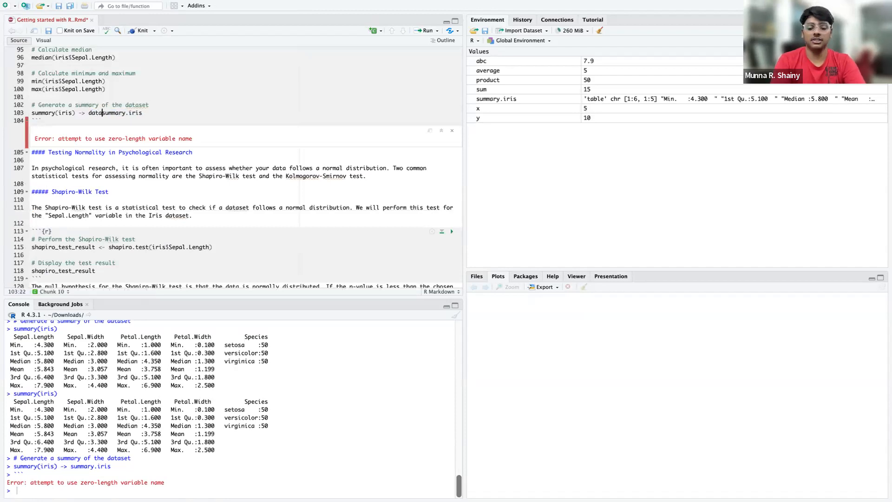
text(()
click(199, 112)
text())
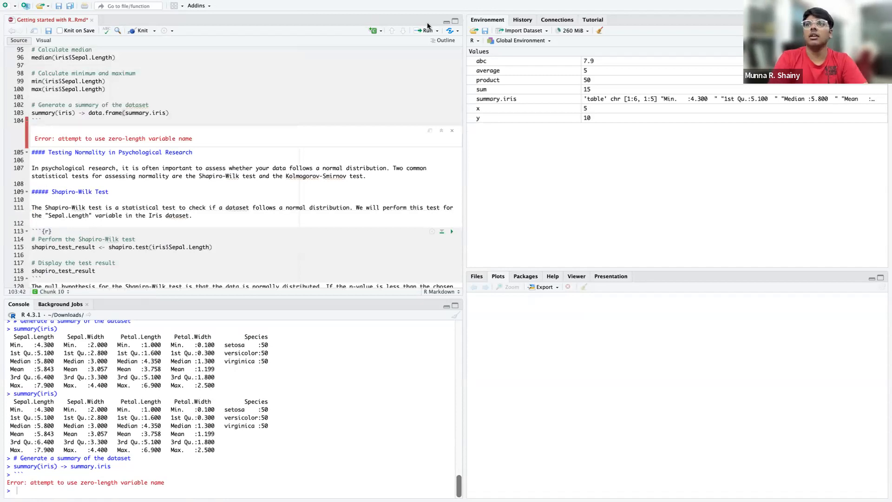
Step: Change data.frame to as.data.frame on line 103, run the current chunk and check its outputs
click(89, 113)
text(as)
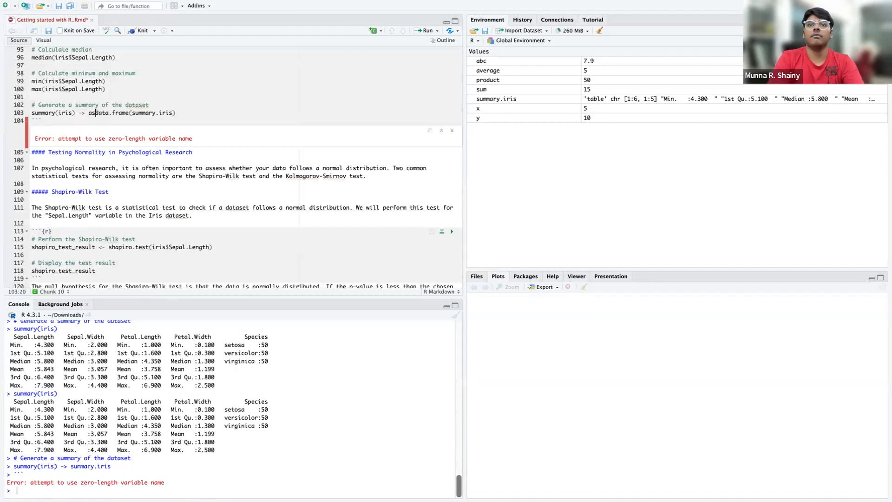
text(.)
click(437, 31)
click(367, 52)
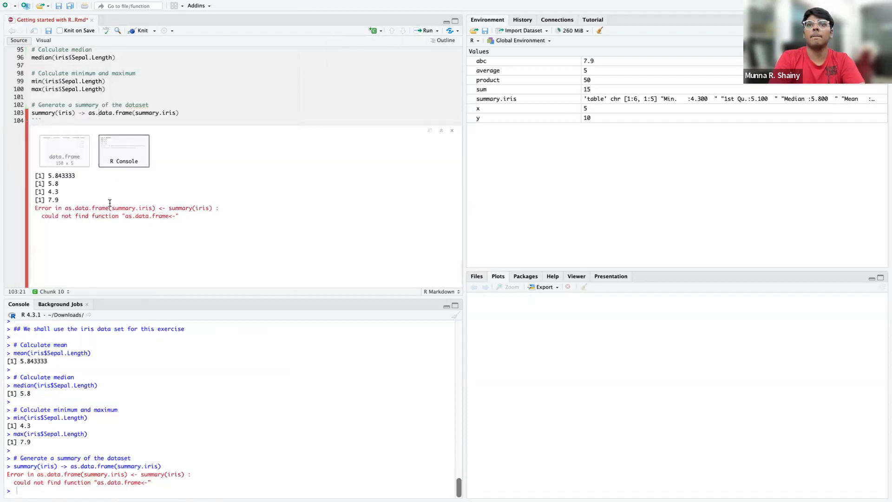
click(65, 139)
click(135, 143)
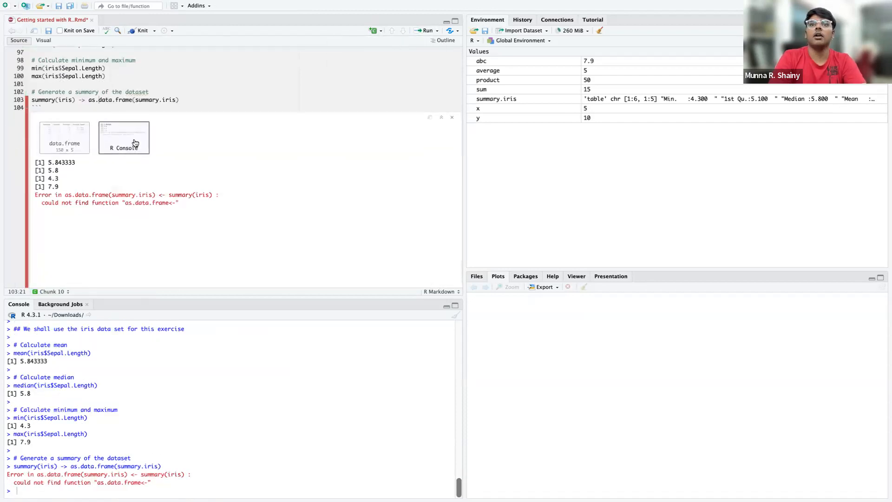
Step: Remove the as.data.frame(summary.iris) assignment from line 103, leaving only summary(iris)
scroll(135, 143, down, 1)
drag(132, 84, 100, 84)
key(BackSpace)
key(BackSpace)
key(BackSpace)
key(BackSpace)
key(BackSpace)
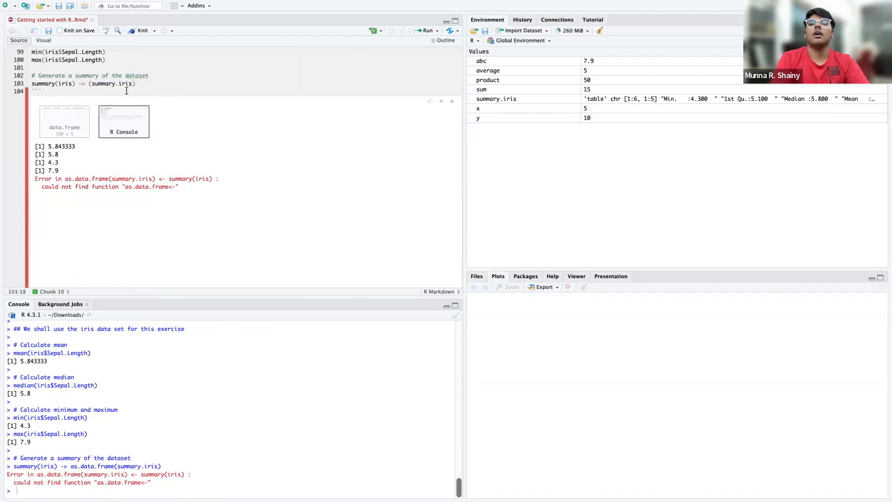
key(Delete)
key(End)
key(BackSpace)
drag(137, 84, 78, 84)
key(BackSpace)
Step: Read the Testing Normality section and examine the Shapiro-Wilk chunk, including the shapiro_test_result assignment on line 115
scroll(89, 100, down, 5)
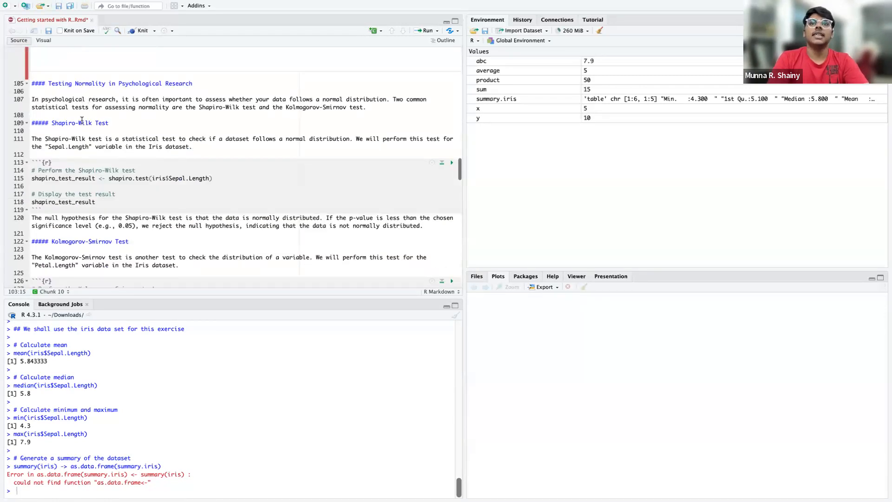
click(98, 121)
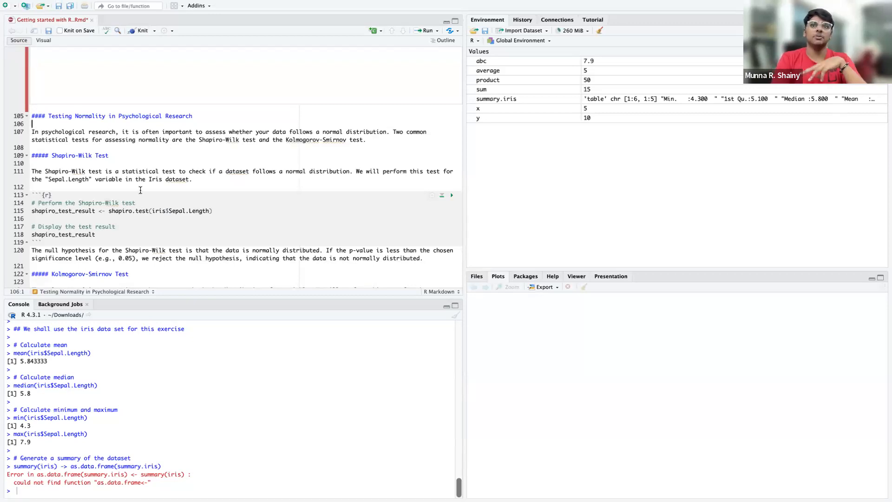
scroll(120, 209, down, 2)
click(101, 230)
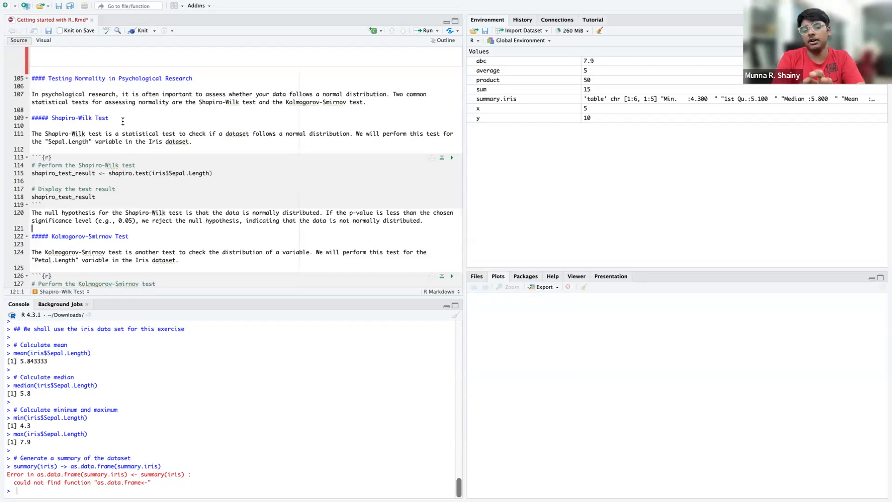
scroll(122, 122, down, 3)
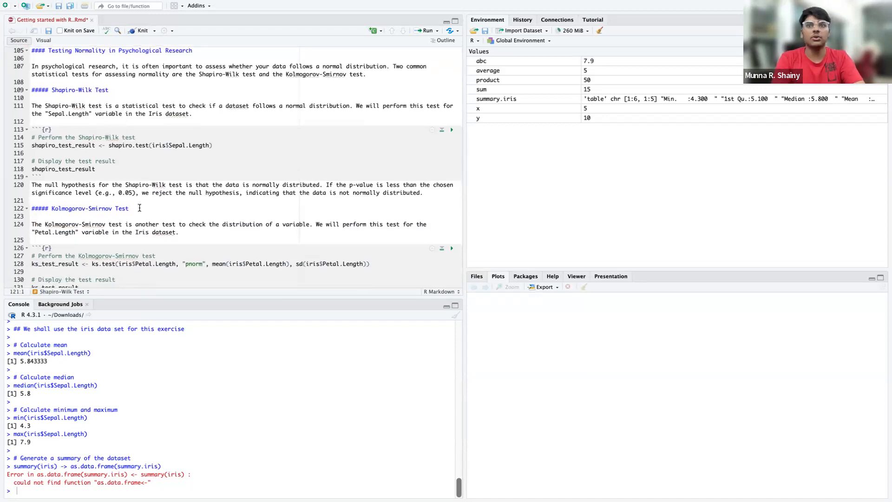
scroll(164, 157, up, 1)
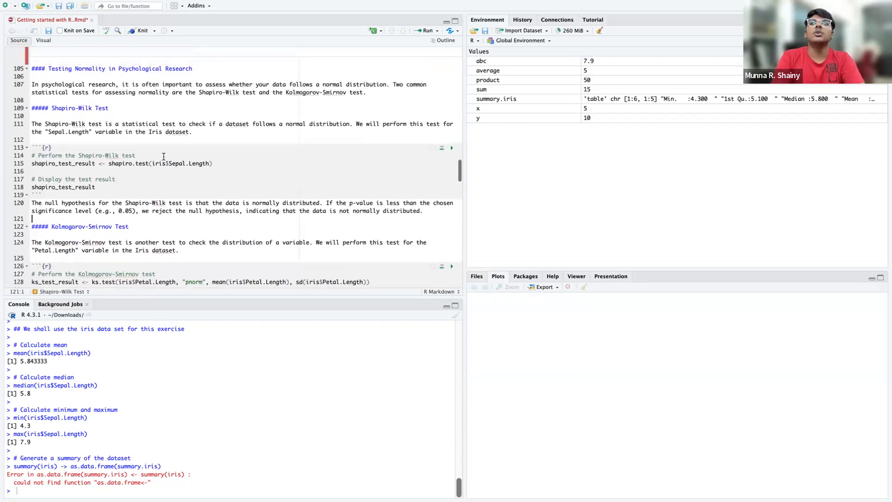
click(217, 162)
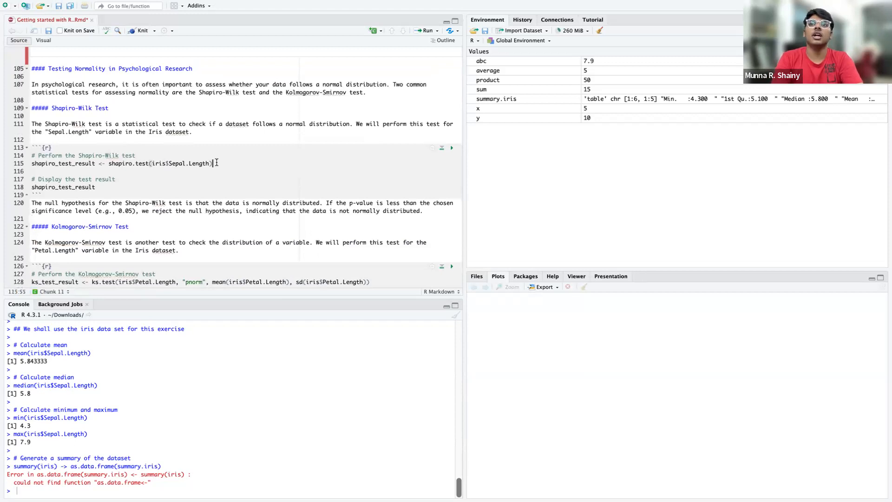
scroll(216, 162, down, 3)
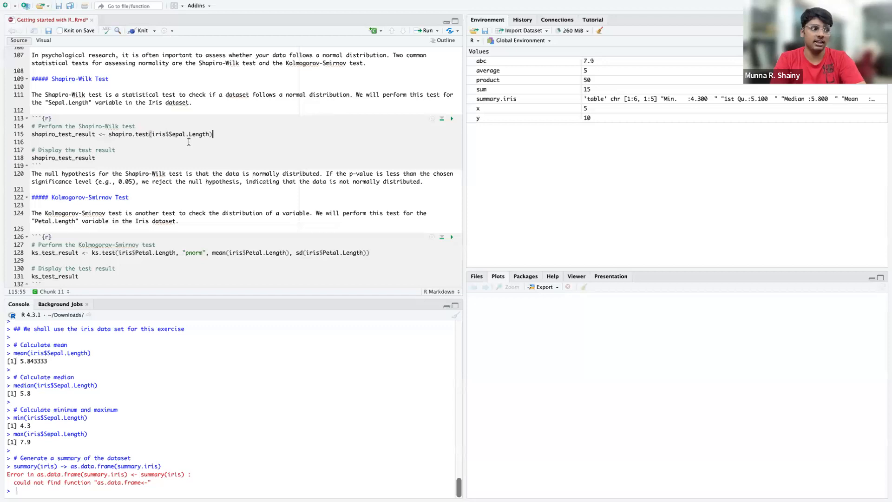
drag(98, 134, 14, 135)
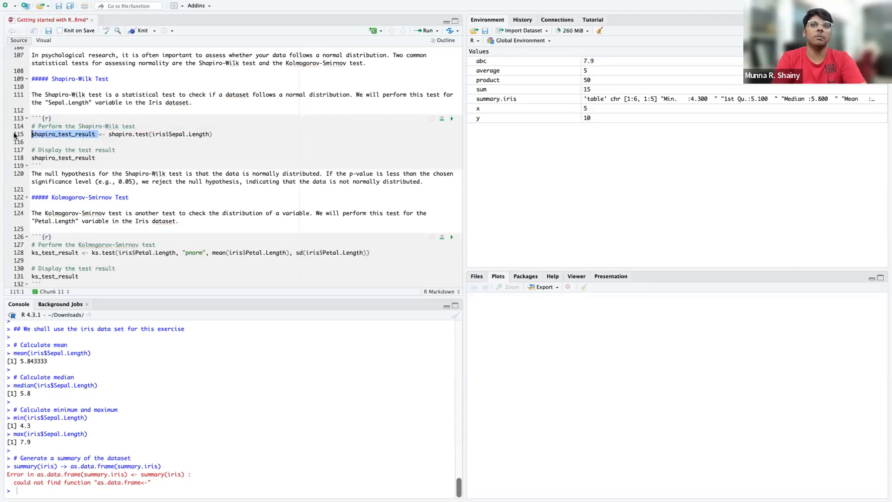
click(96, 134)
triple_click(97, 138)
click(98, 139)
drag(98, 134, 51, 135)
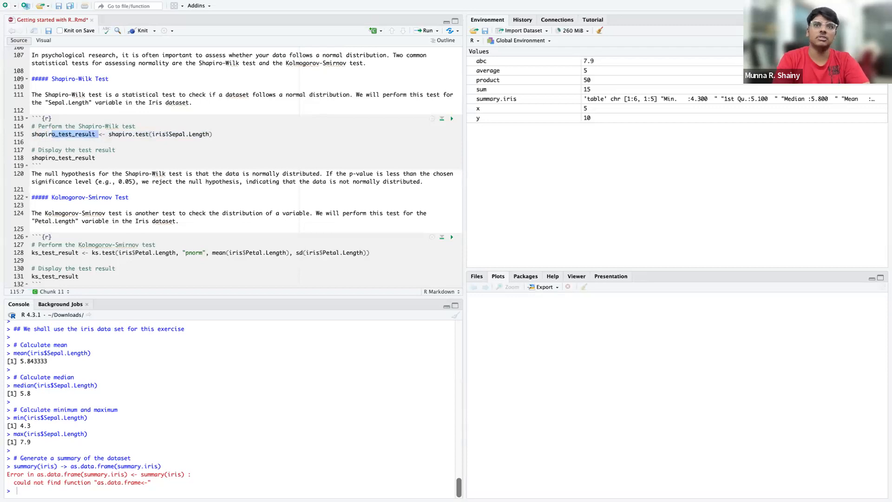
text(o)
key(ctrl+z)
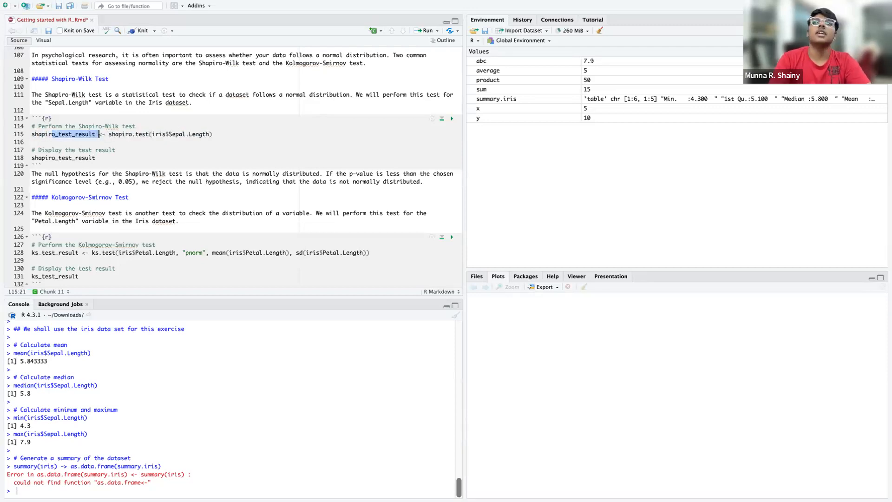
click(98, 144)
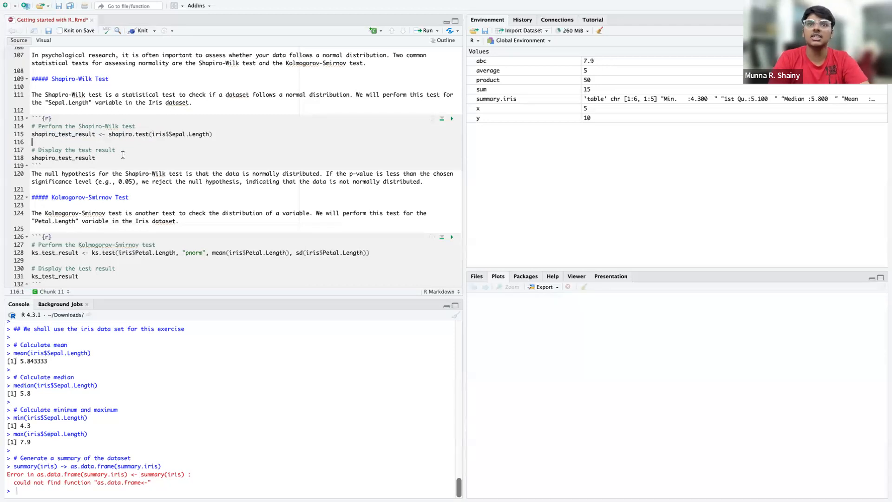
Step: Run the Shapiro-Wilk test chunk for iris$Sepal.Length and check the p-value in its output
drag(104, 160, 29, 157)
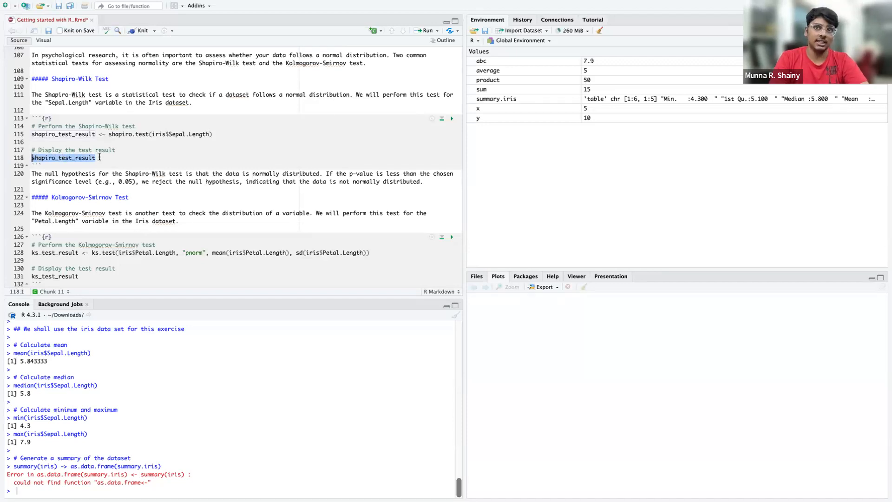
click(100, 158)
click(450, 119)
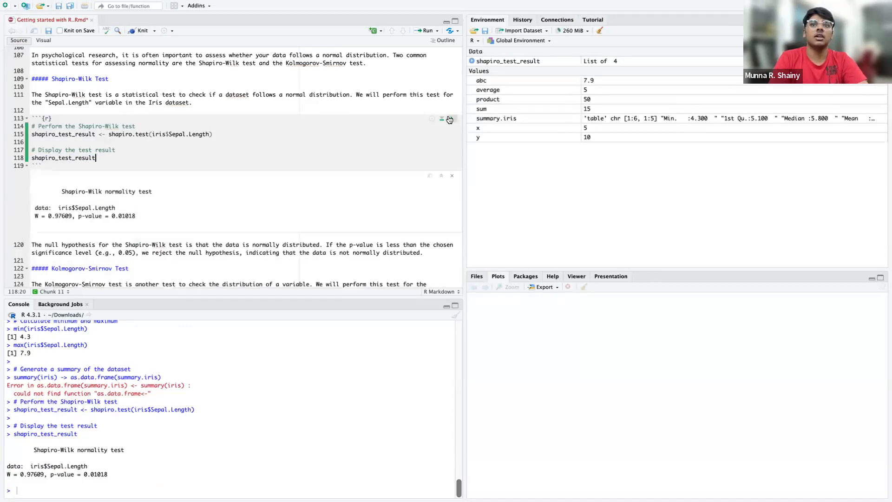
scroll(101, 180, down, 2)
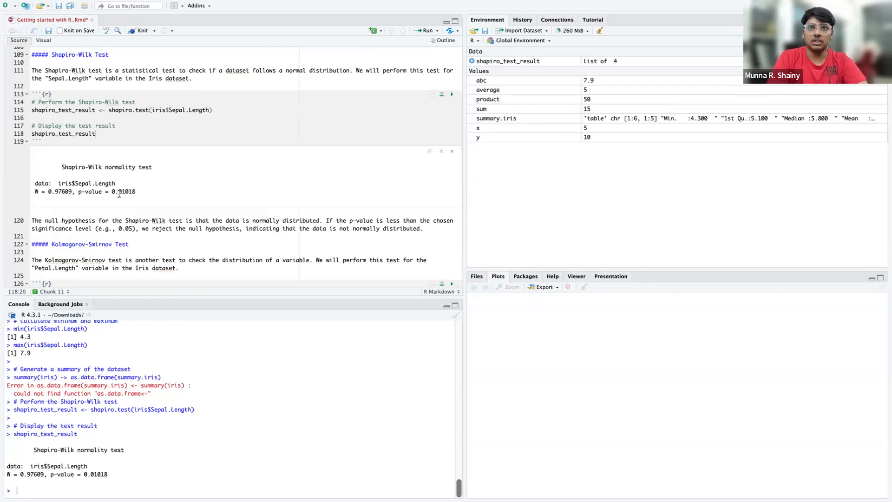
drag(137, 192, 111, 192)
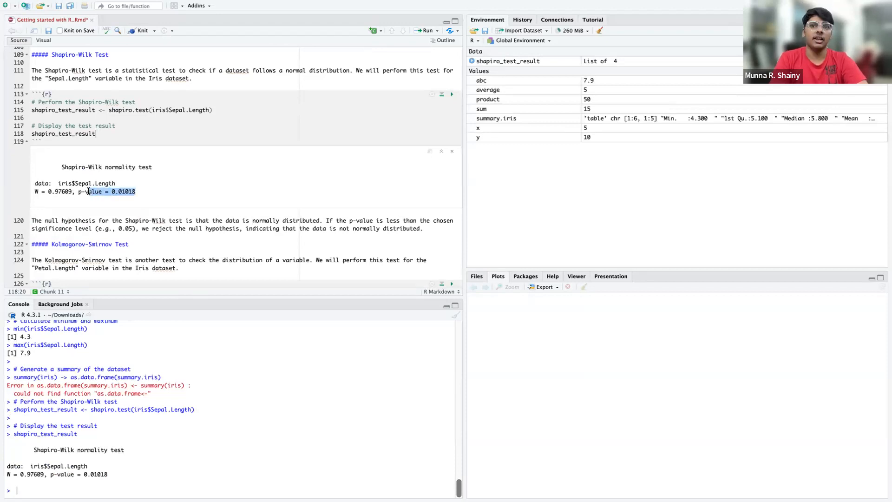
click(120, 192)
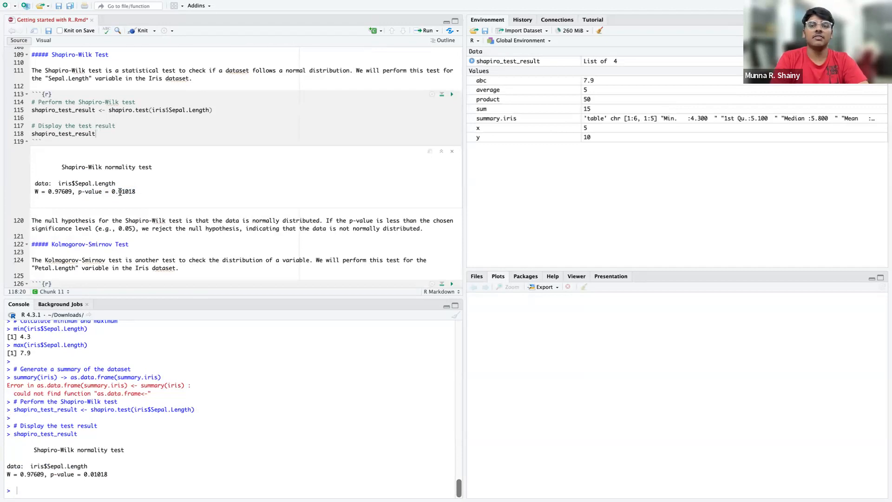
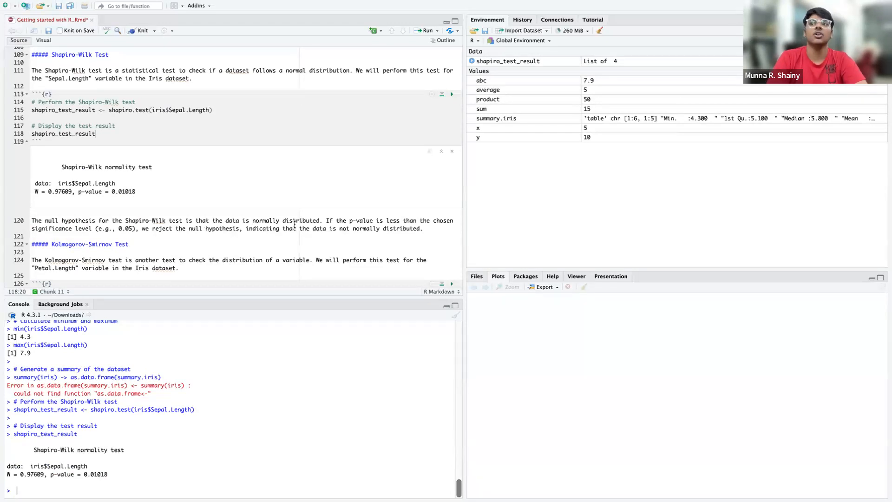
Step: Review the ks.test call for iris$Petal.Length and run the Kolmogorov-Smirnov test chunk
scroll(295, 225, down, 5)
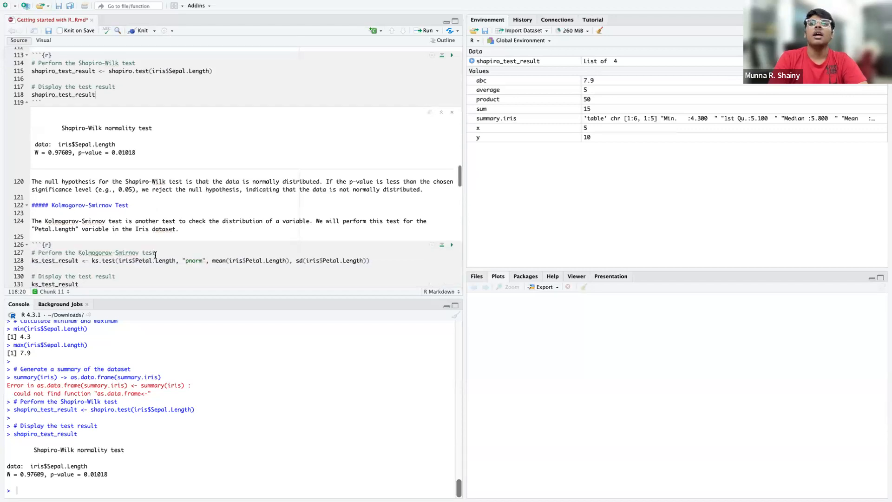
click(154, 168)
click(133, 185)
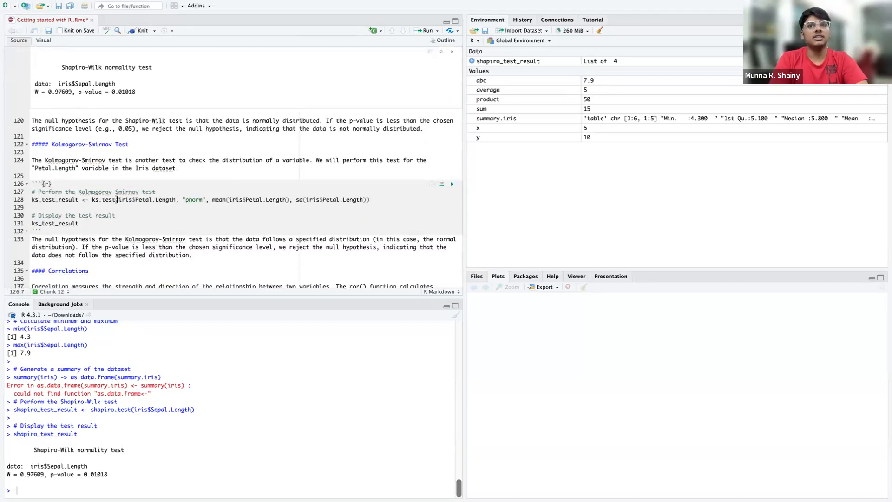
drag(116, 200, 86, 200)
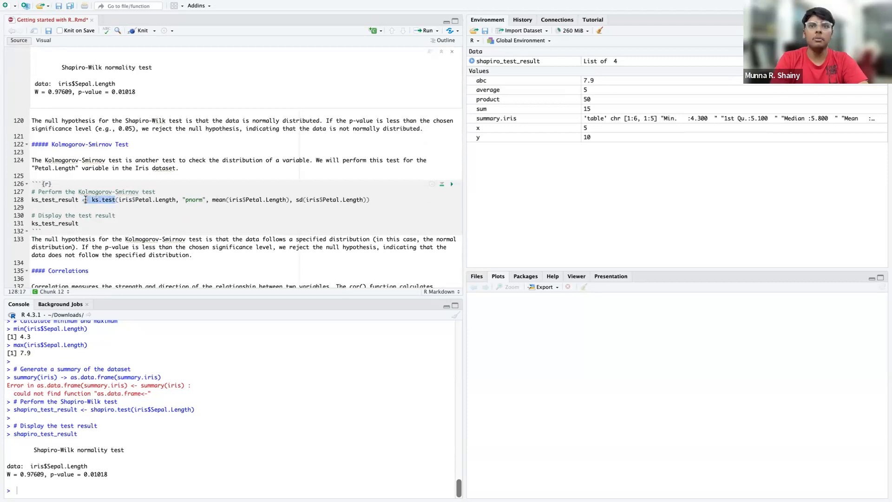
scroll(107, 201, up, 3)
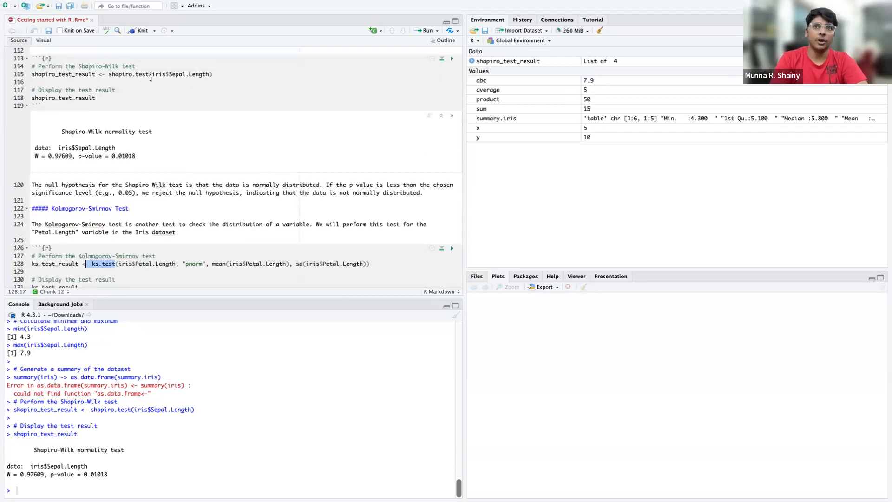
scroll(138, 107, down, 2)
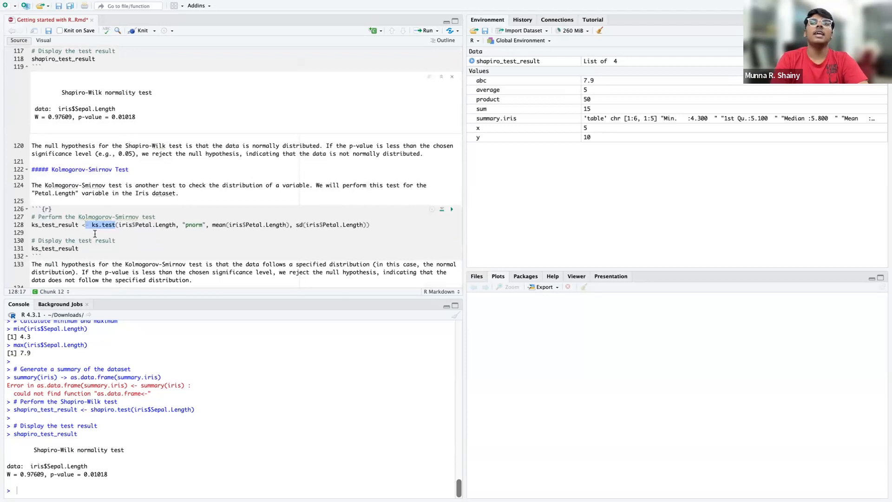
click(192, 232)
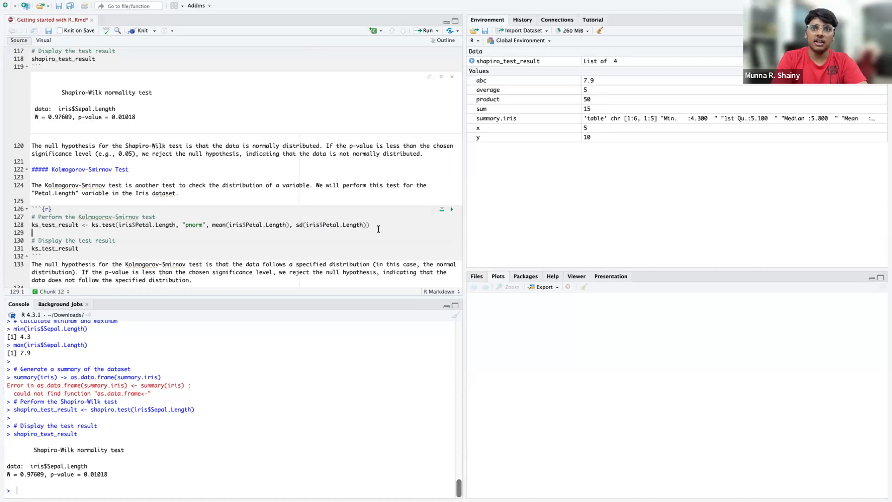
click(450, 212)
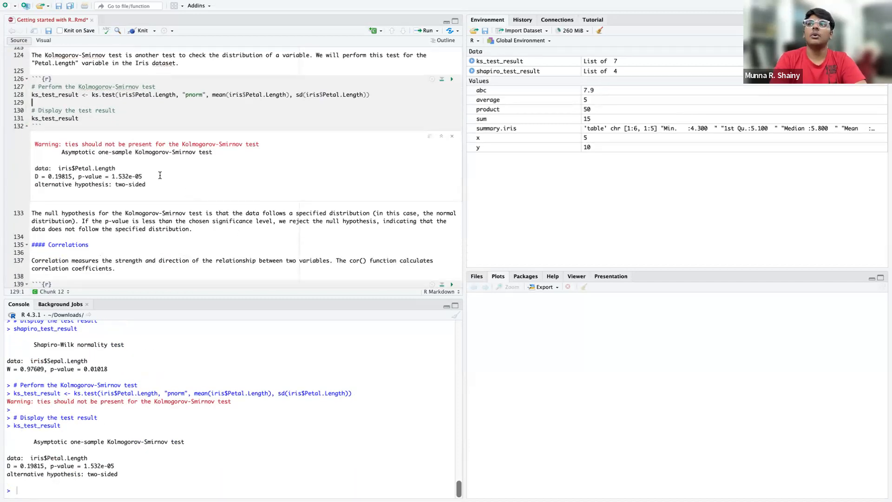
Step: View the contents of the ks_test_result object, close that view and check the p-value in the chunk output
click(534, 60)
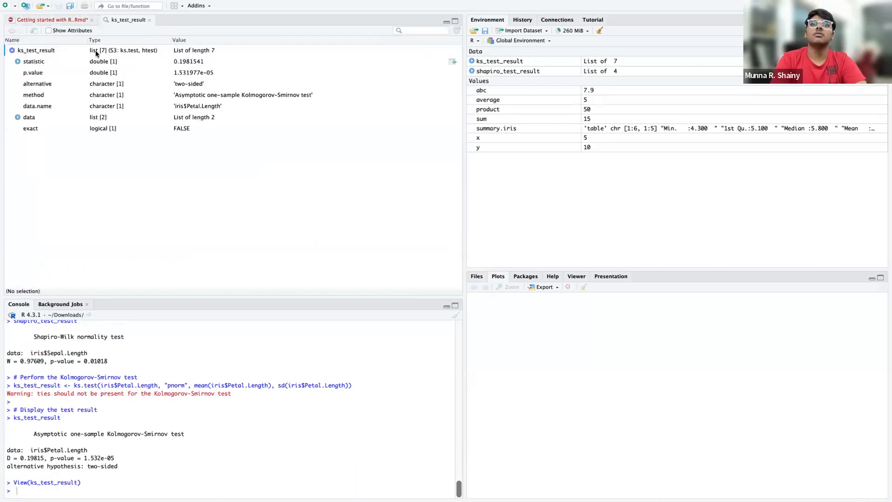
mouse_move(152, 19)
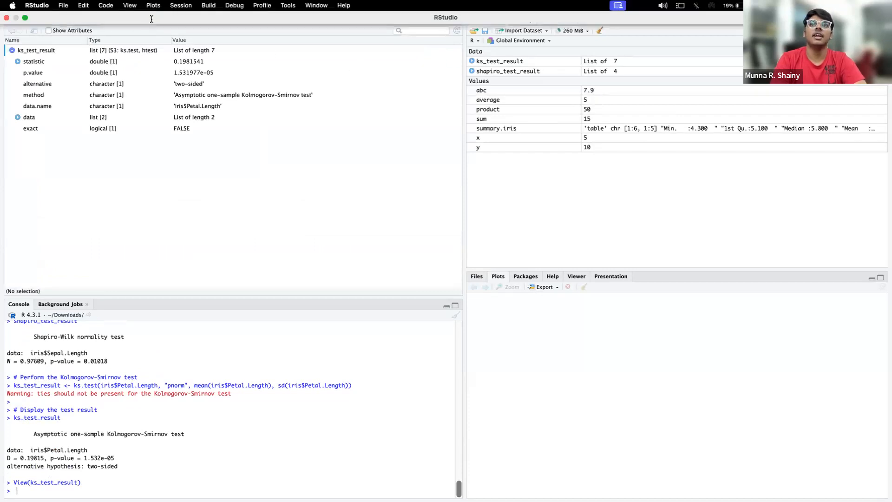
click(149, 20)
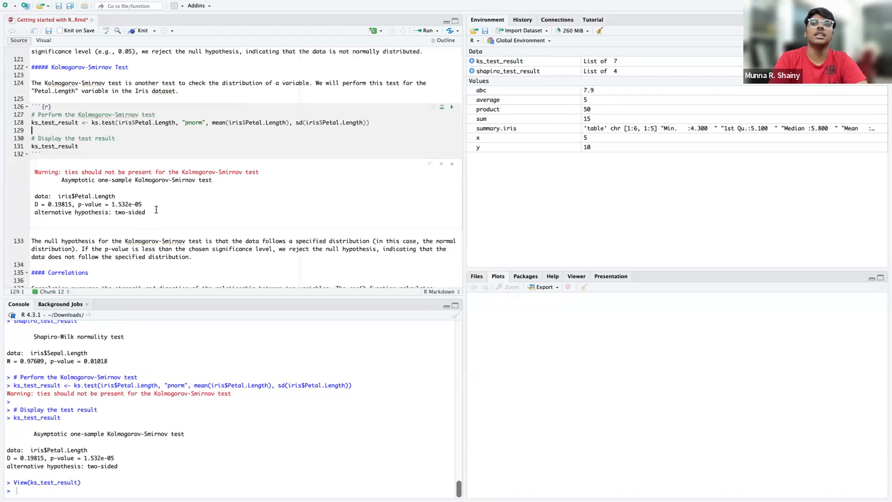
drag(143, 204, 111, 204)
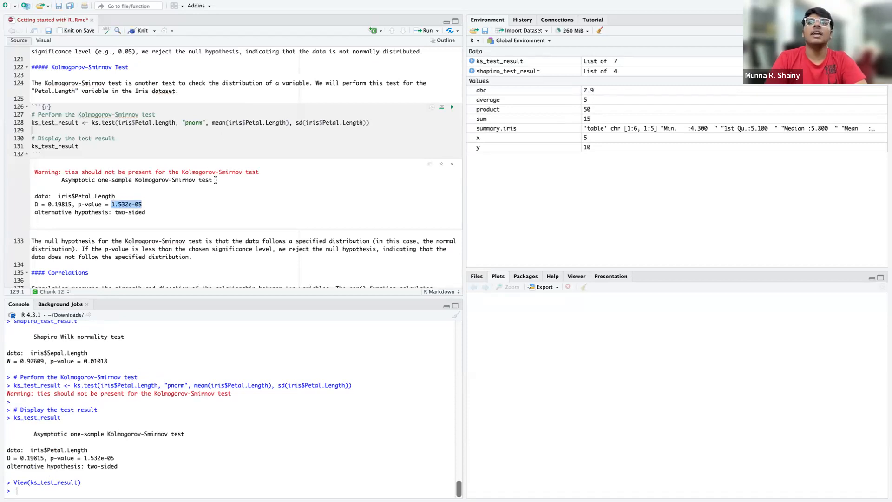
click(235, 122)
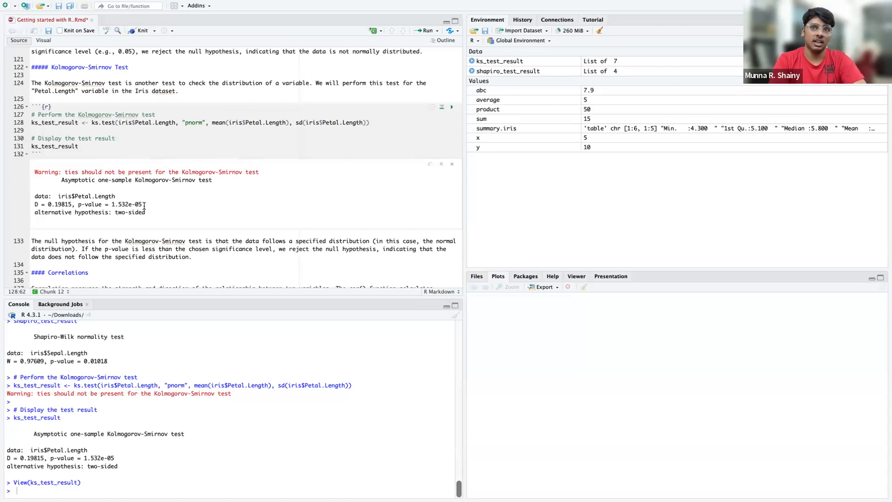
Step: Examine the Correlations section and its chunk of cor and cor.test calls with the pearson and spearman methods
scroll(81, 206, down, 3)
click(81, 206)
scroll(111, 211, down, 1)
scroll(142, 218, up, 3)
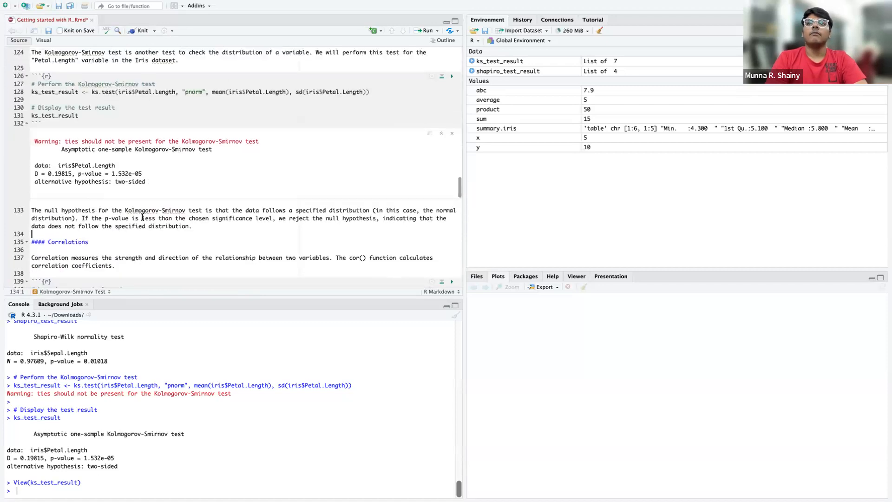
scroll(142, 217, down, 9)
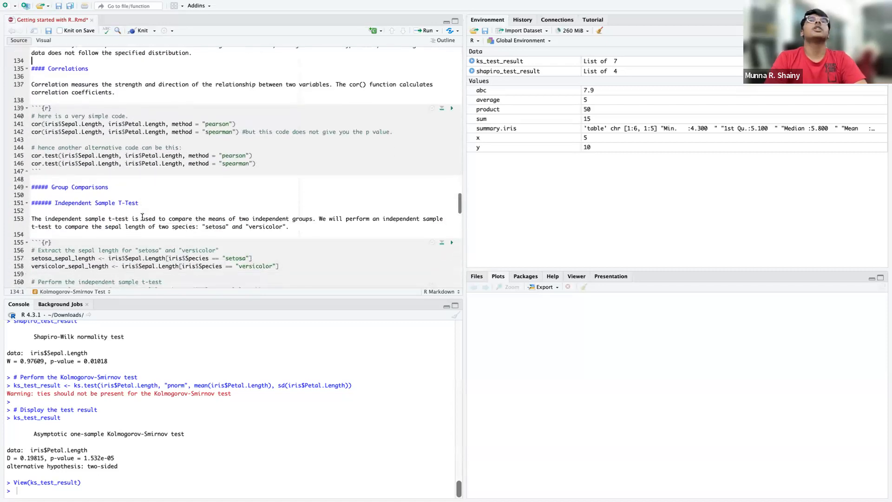
scroll(142, 217, down, 4)
scroll(154, 122, up, 7)
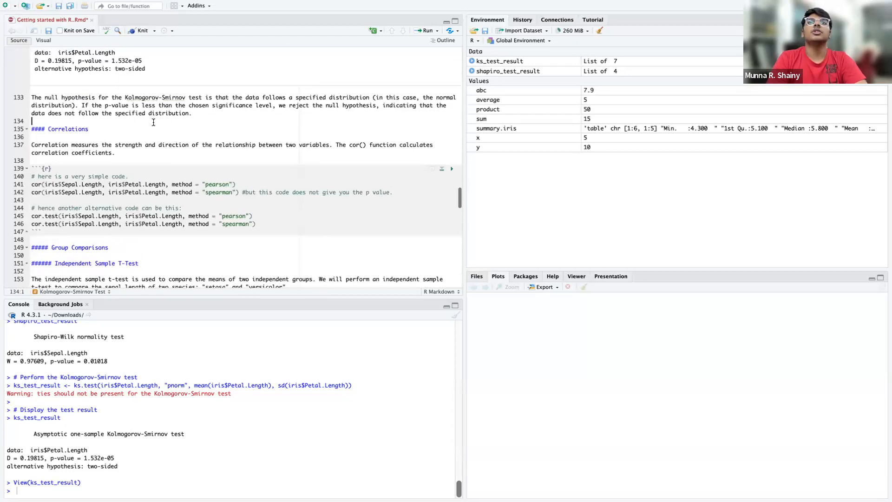
scroll(153, 122, up, 4)
scroll(154, 122, down, 2)
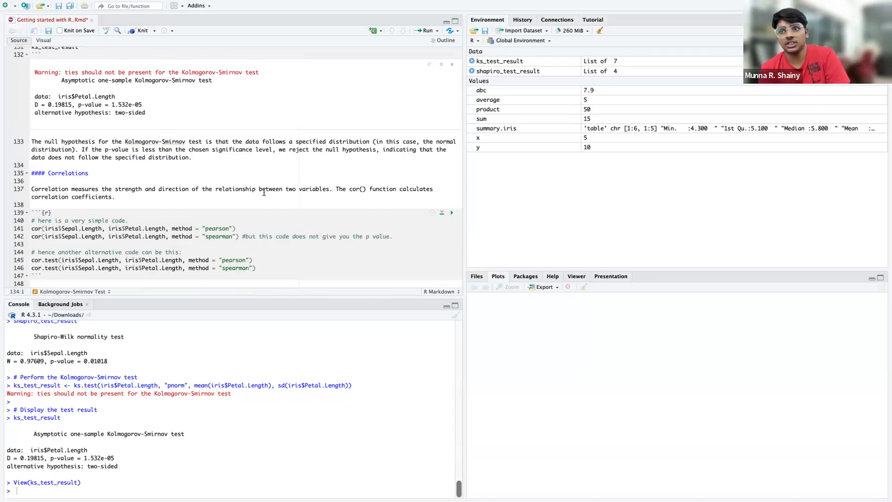
click(243, 229)
scroll(245, 230, down, 1)
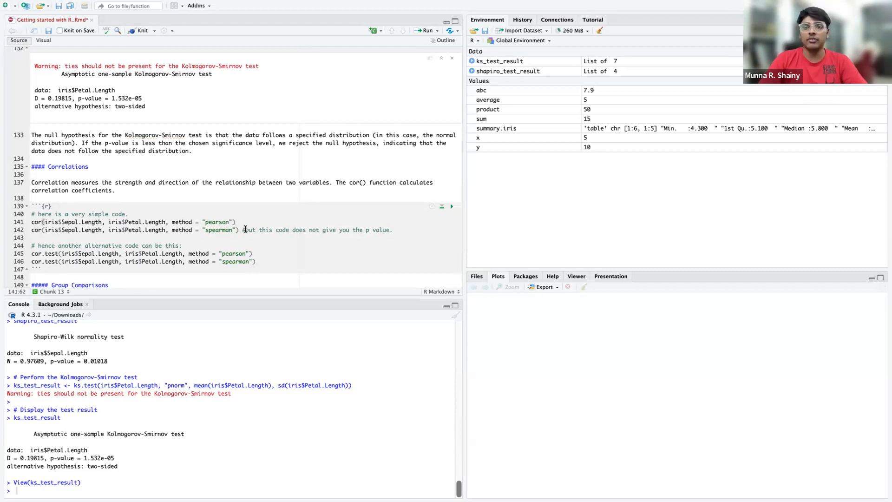
Step: Review the cor calls for iris$Sepal.Length and iris$Petal.Length and run the Correlations chunk
click(177, 229)
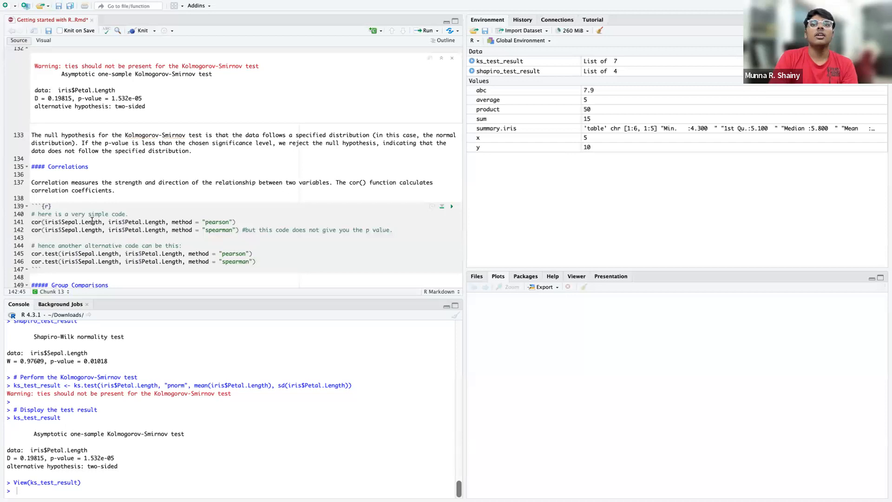
drag(101, 222, 62, 222)
click(161, 224)
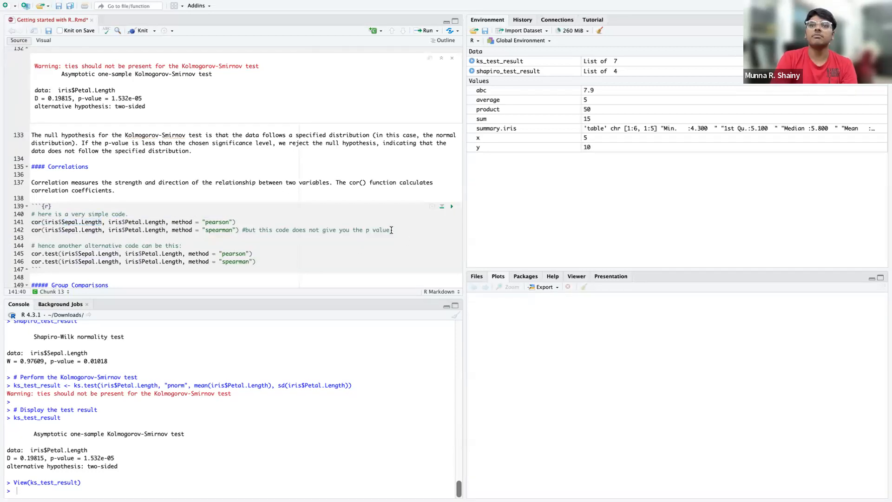
click(453, 207)
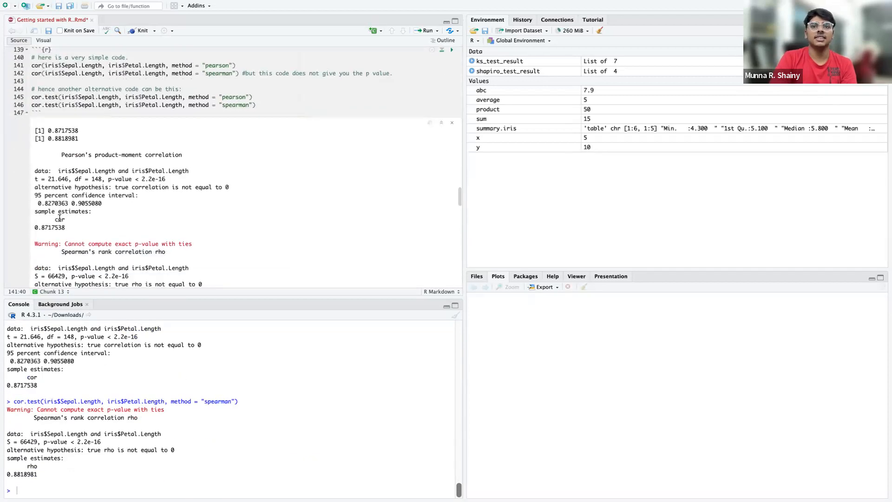
Step: Check the Pearson and Spearman coefficients returned by the two cor calls in the chunk output
drag(74, 227, 53, 158)
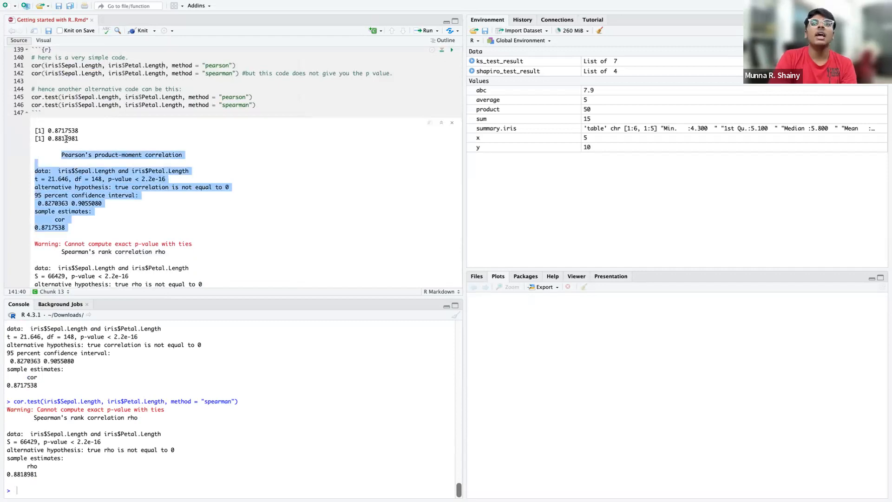
click(66, 138)
drag(80, 130, 48, 130)
scroll(70, 139, up, 1)
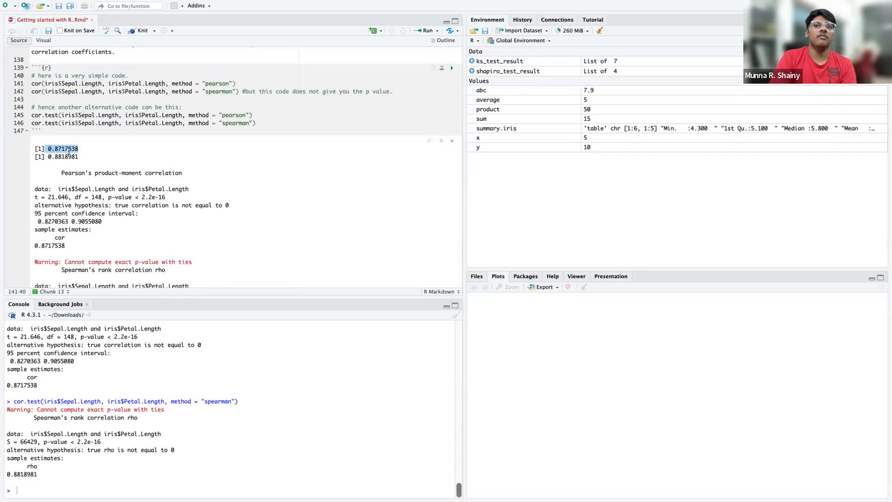
drag(79, 157, 48, 158)
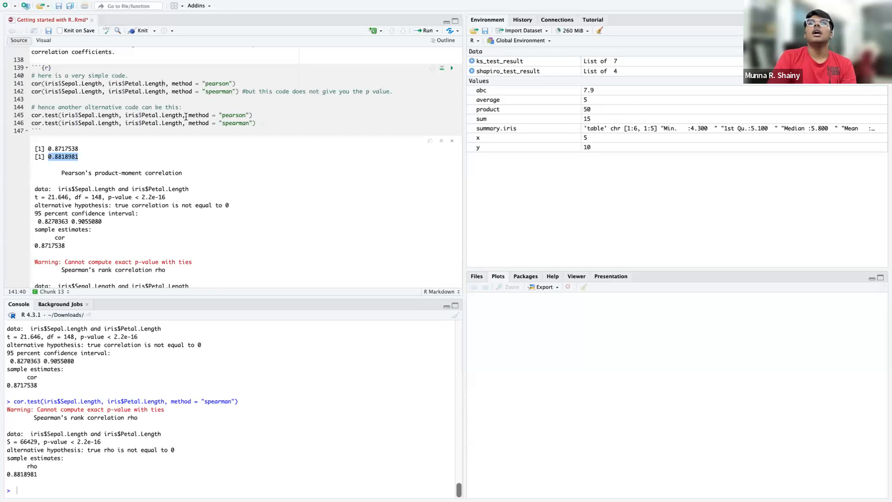
Step: Examine the pearson and spearman cor.test calls and match them with the coefficients and p-values in the chunk output
scroll(186, 117, down, 1)
click(121, 100)
scroll(140, 98, down, 2)
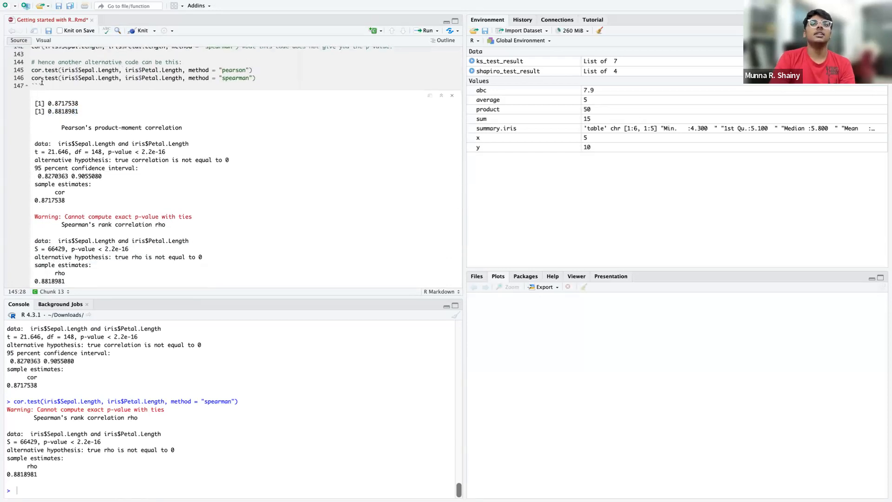
drag(32, 70, 251, 72)
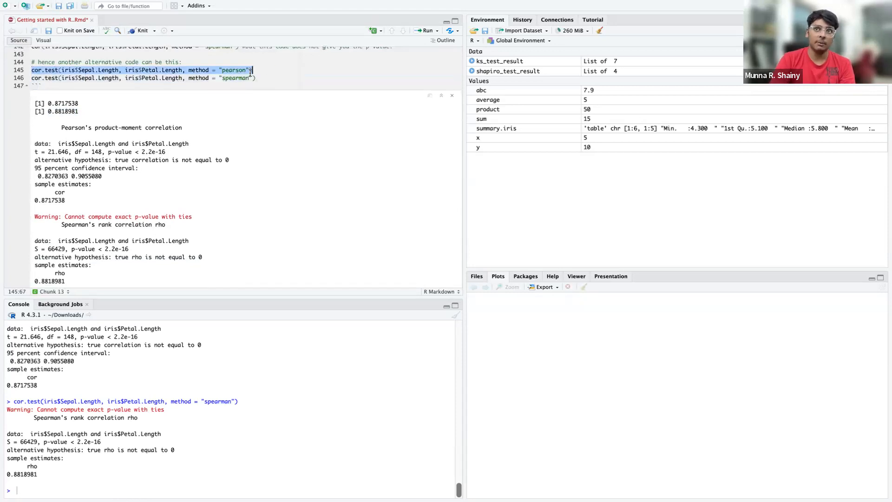
scroll(251, 72, up, 1)
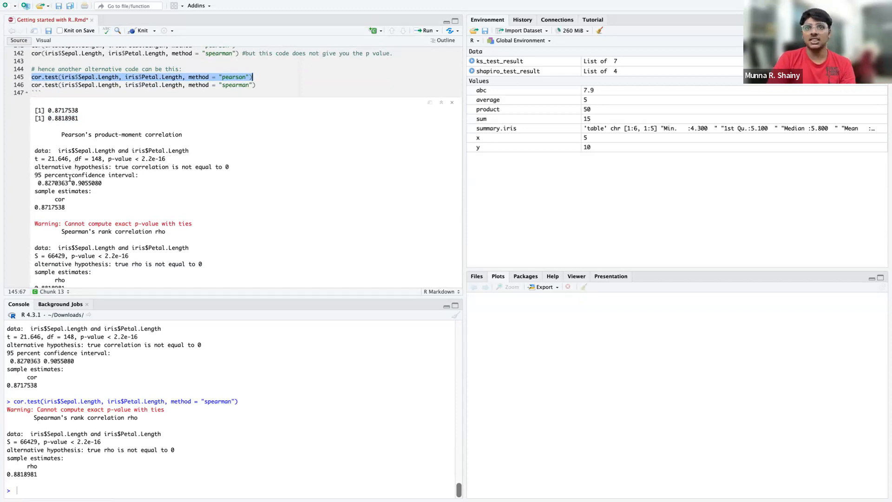
scroll(70, 178, down, 4)
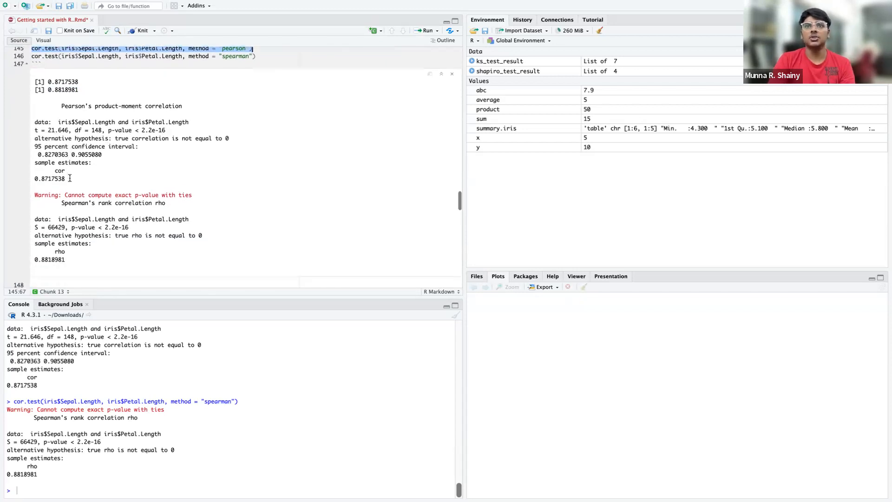
scroll(100, 168, up, 3)
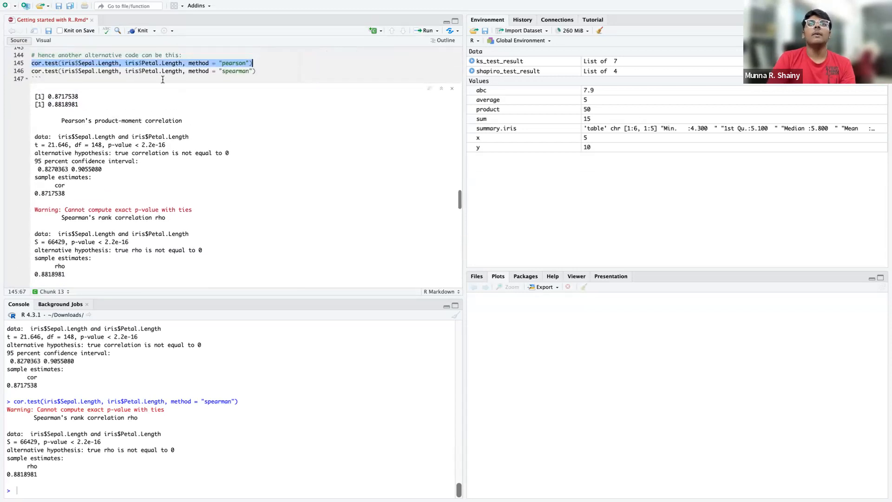
scroll(91, 227, down, 5)
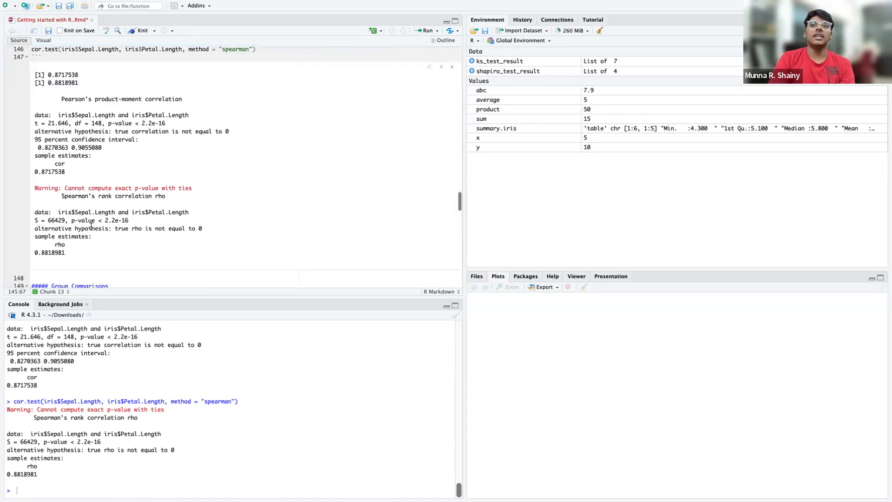
scroll(91, 227, up, 6)
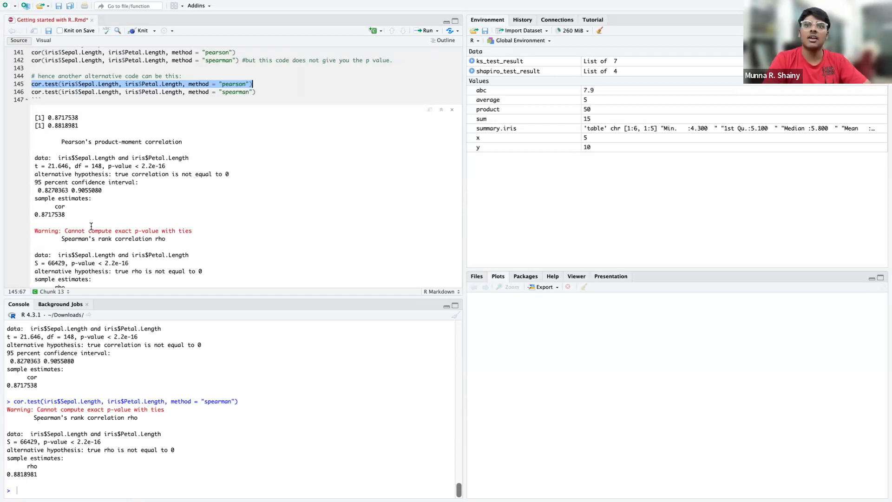
Step: Examine the Independent Sample T-Test section and its lines that extract the iris sepal lengths for the setosa and versicolor species
scroll(91, 226, down, 5)
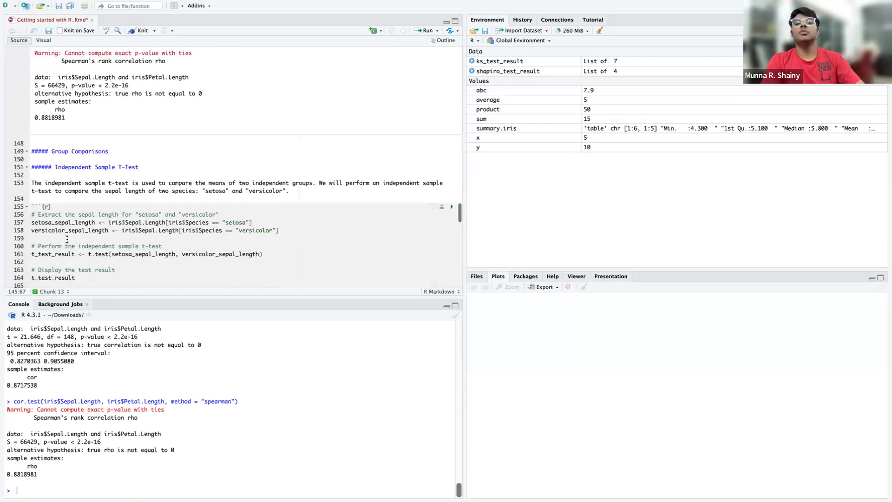
scroll(167, 161, down, 3)
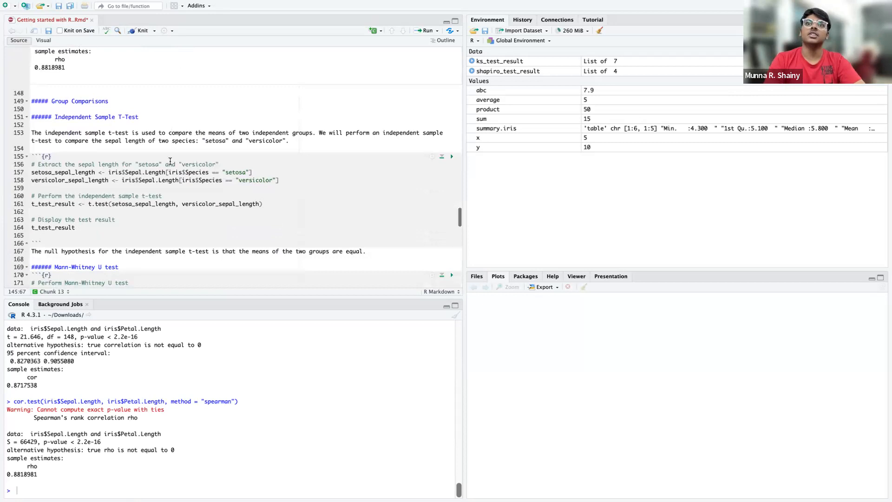
scroll(170, 161, up, 2)
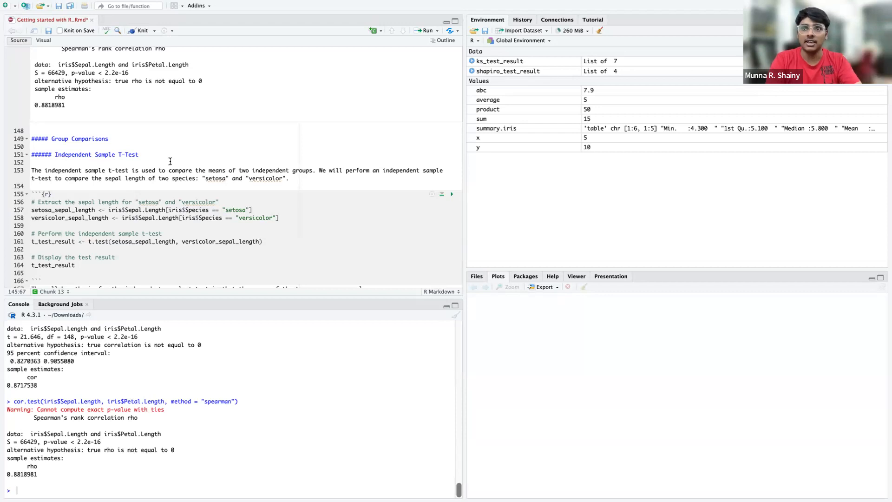
click(167, 222)
scroll(167, 221, down, 2)
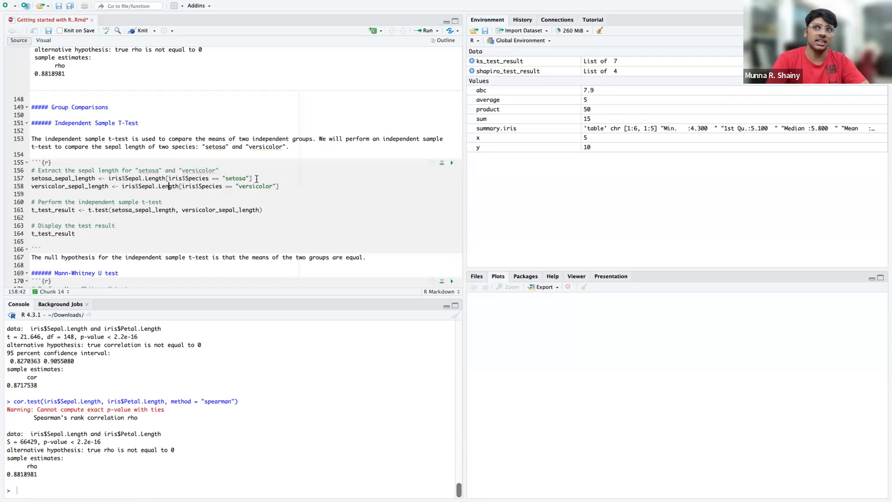
drag(107, 178, 161, 179)
click(158, 179)
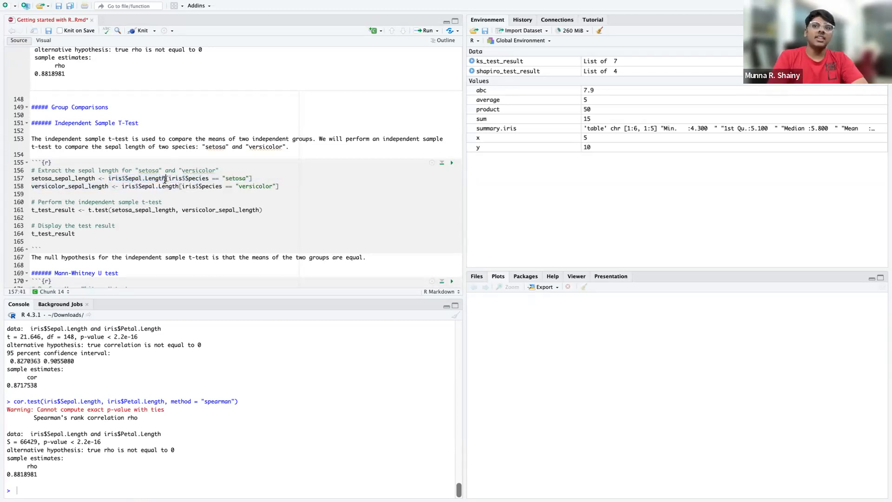
click(172, 180)
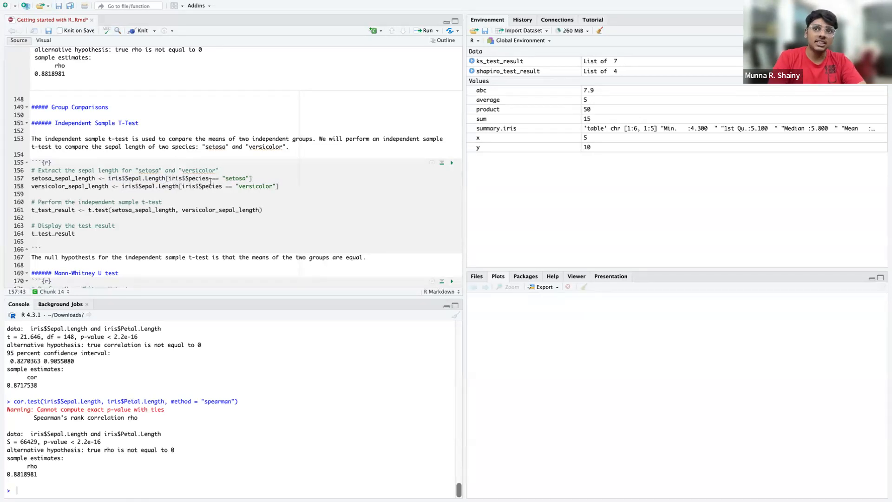
drag(221, 179, 212, 179)
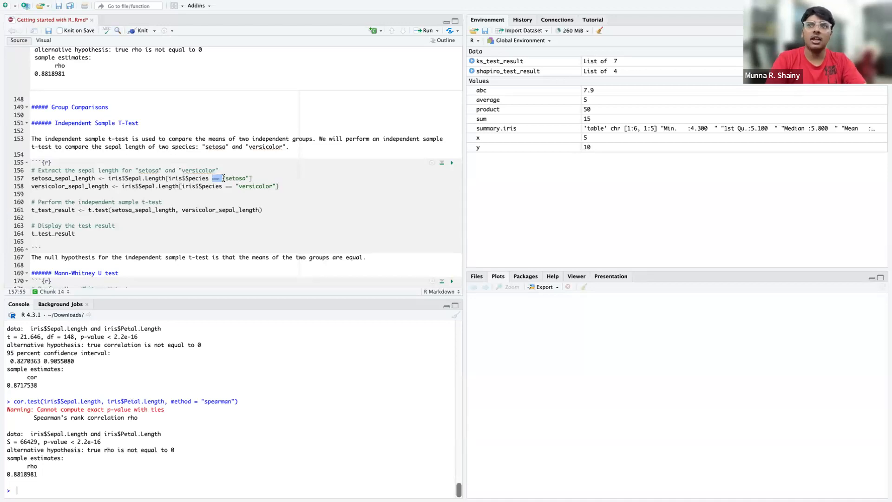
drag(211, 179, 274, 186)
click(248, 178)
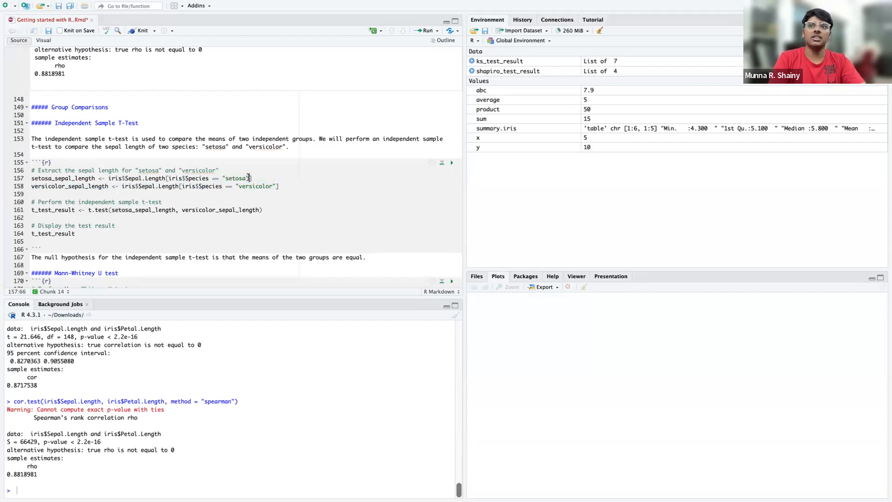
drag(249, 178, 225, 178)
click(210, 178)
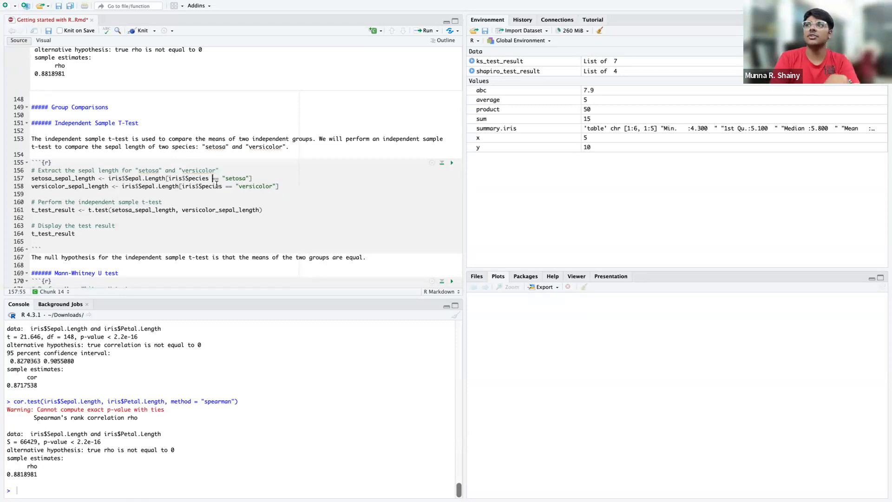
Step: Review the t.test call on setosa_sepal_length and versicolor_sepal_length, run the independent sample t-test chunk and check its output
scroll(221, 204, down, 1)
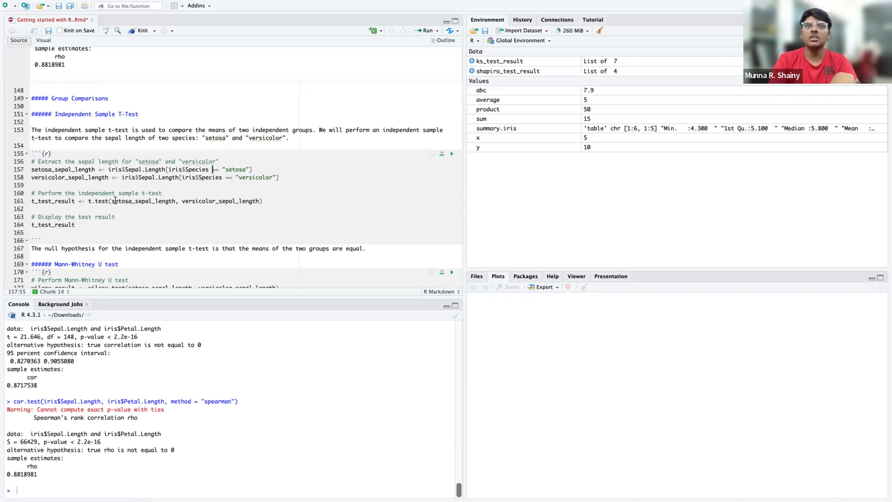
double_click(115, 201)
click(101, 200)
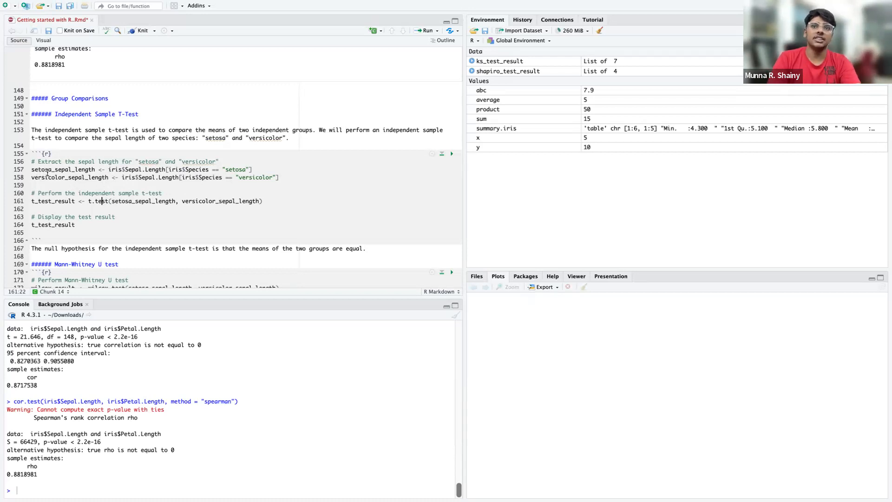
scroll(162, 184, down, 2)
click(192, 179)
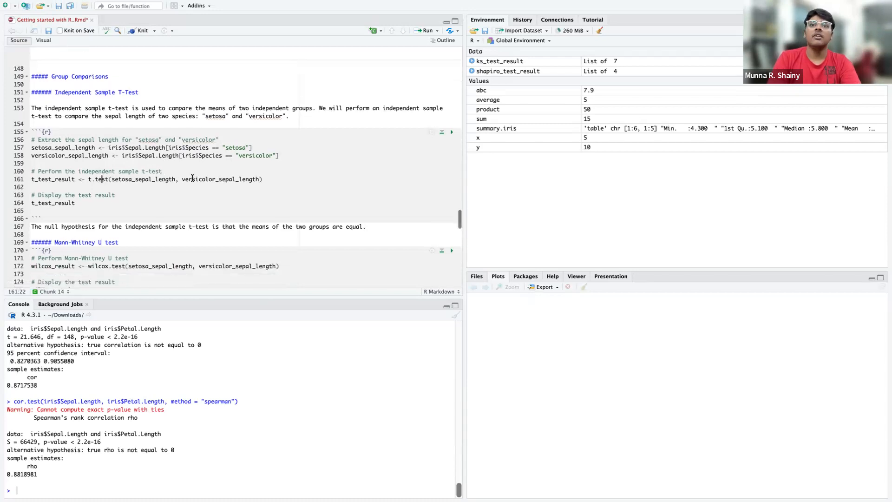
drag(78, 179, 18, 182)
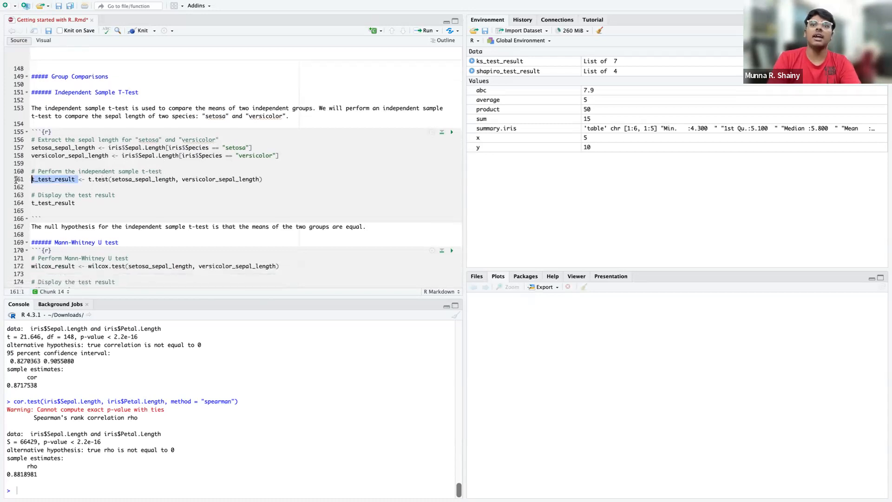
click(8, 206)
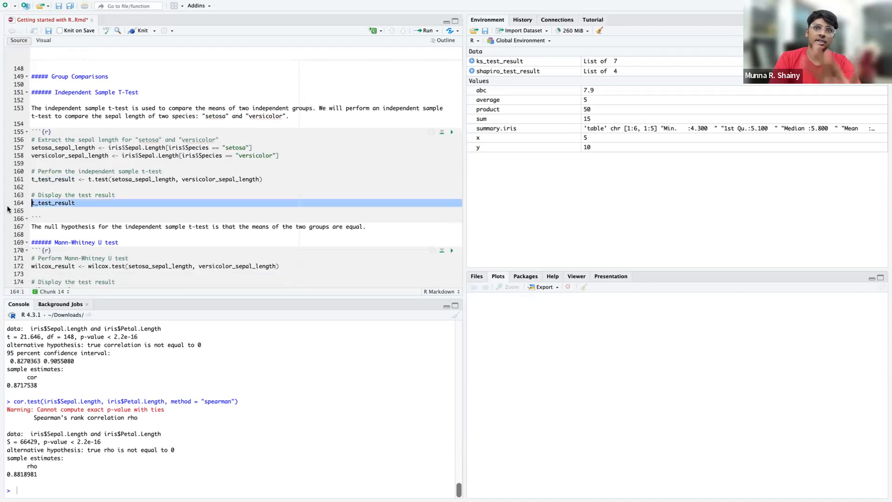
click(451, 133)
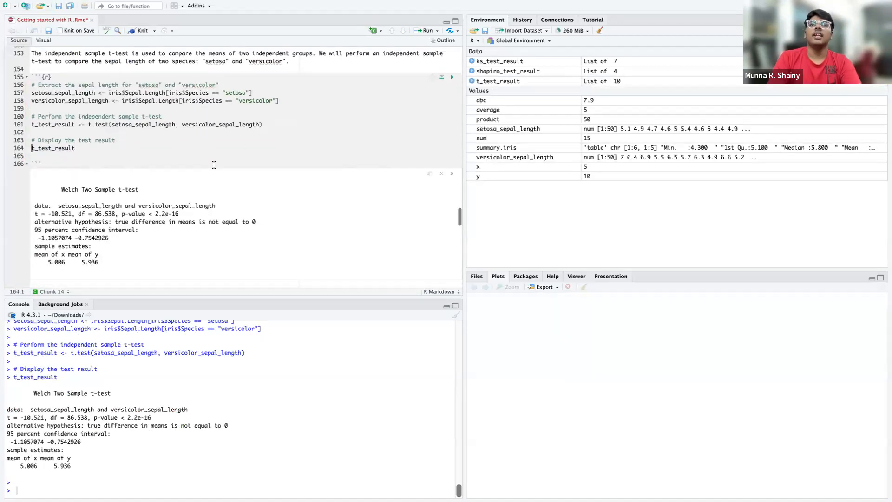
scroll(139, 172, down, 2)
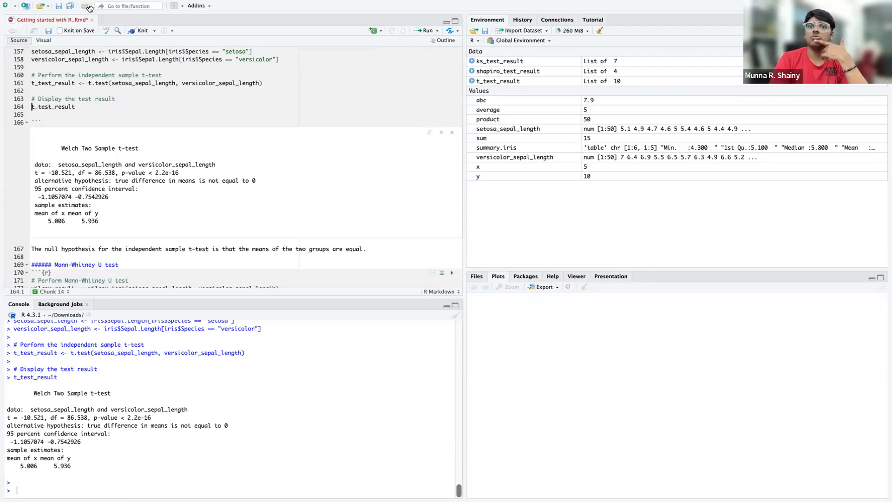
Step: Copy the setosa and versicolor sepal length extraction lines, including their comment, from the t-test chunk to the start of the Mann-Whitney U test chunk
scroll(167, 139, down, 3)
scroll(166, 139, down, 2)
click(130, 228)
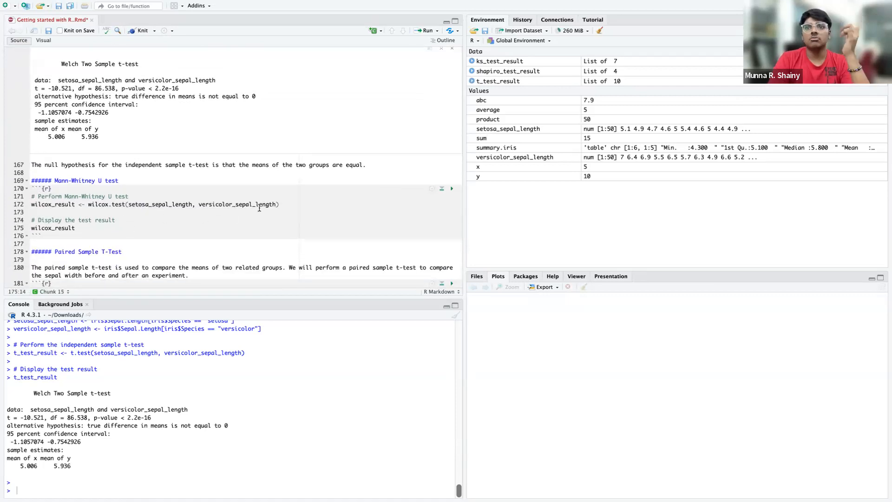
scroll(232, 171, up, 5)
drag(282, 136, 32, 120)
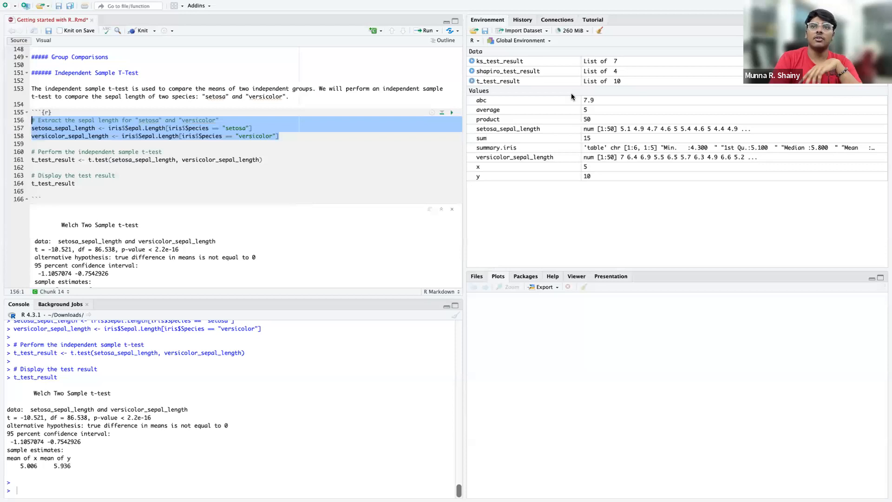
scroll(296, 158, down, 6)
scroll(296, 158, up, 5)
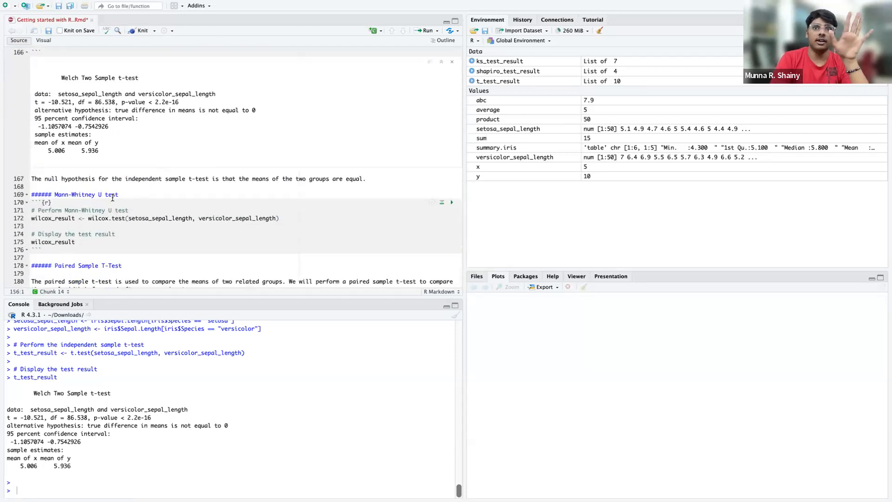
click(103, 203)
key(Return)
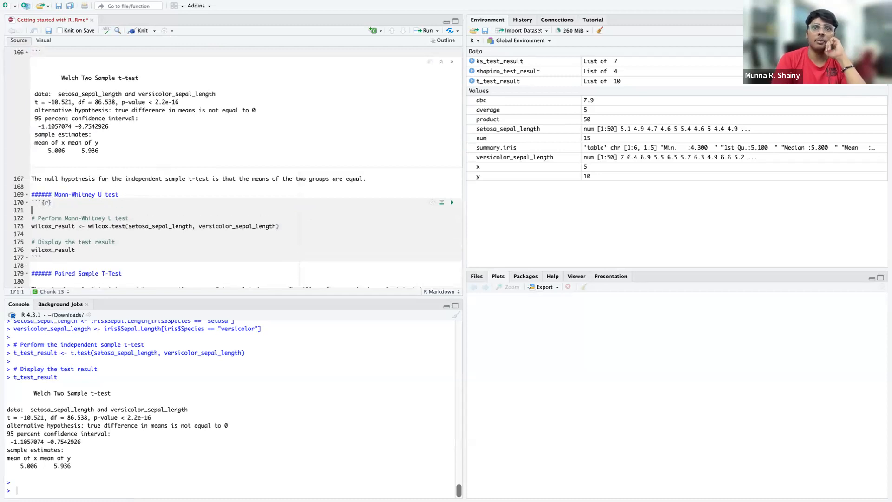
text(# Extract the sepal length for "setosa" and "versicolor" setosa_sepal_length <- iris$Sepal.Length[iris$Species == "setosa"] versicolor_sepal_length <- iris$Sepal.Length[iris$Species == "versicolor"])
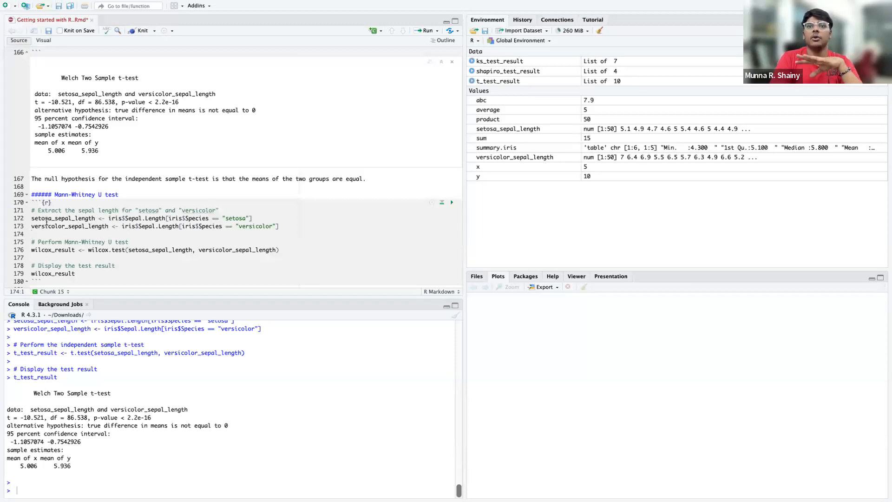
click(136, 249)
scroll(136, 246, down, 1)
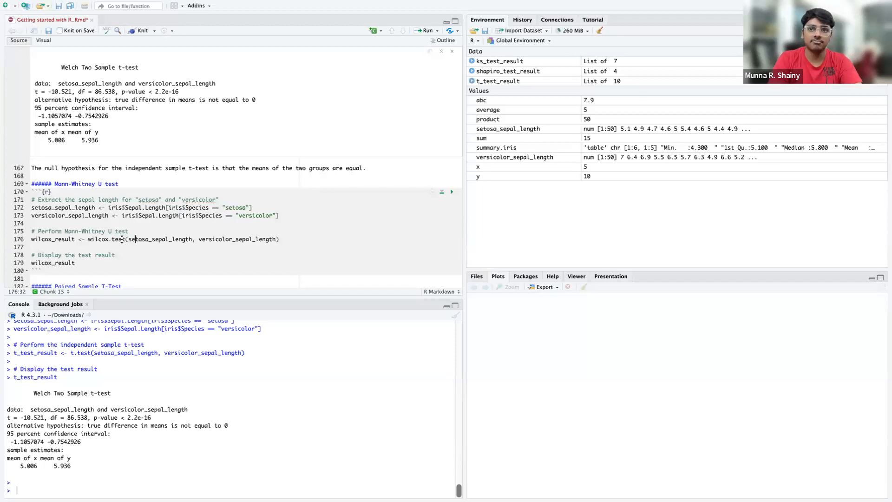
Step: Run the Mann-Whitney U test chunk on the setosa and versicolor sepal lengths and check its W statistic and p-value
drag(75, 263, 33, 254)
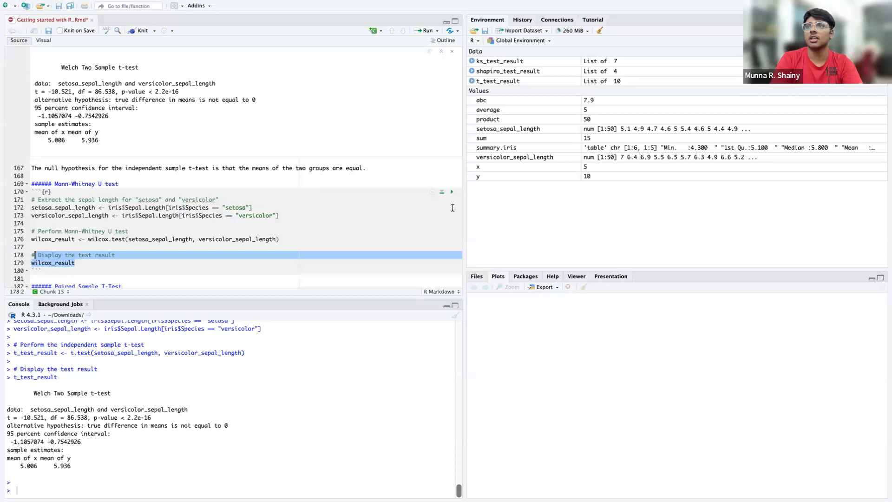
click(451, 191)
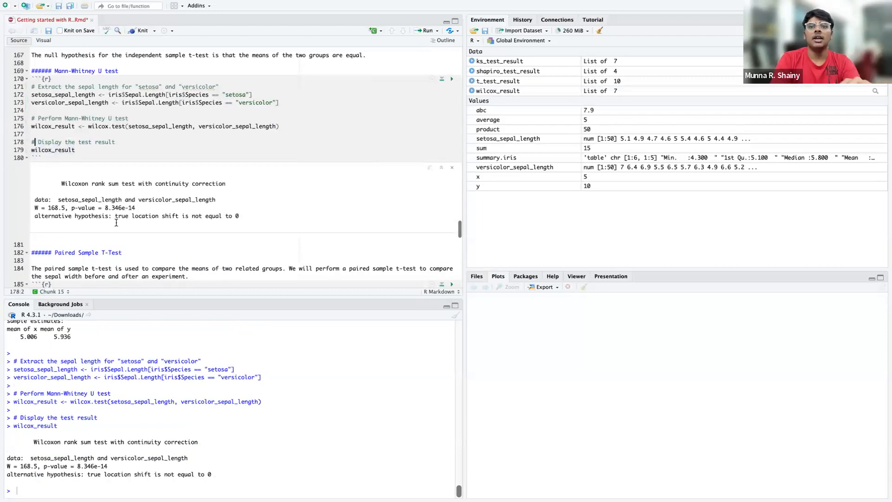
drag(110, 205, 107, 206)
click(53, 208)
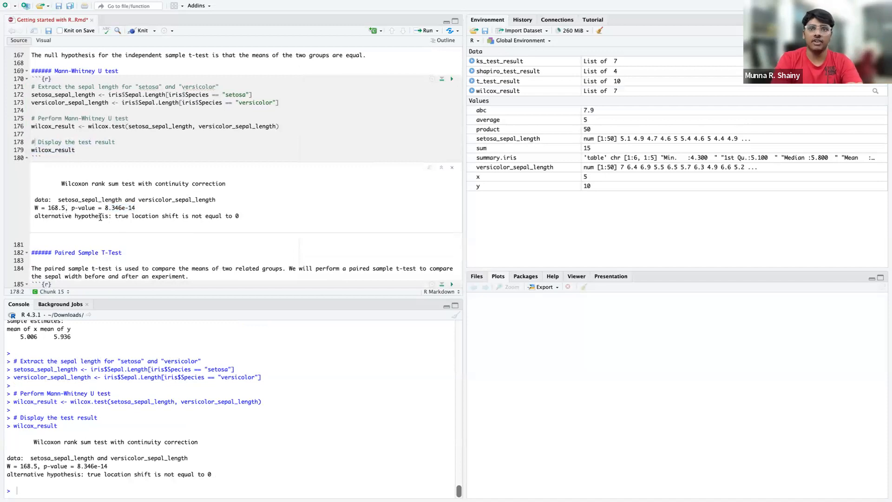
Step: Examine the Paired Sample T-Test section and its sepal_width_before and sepal_width_after vectors
scroll(255, 209, down, 1)
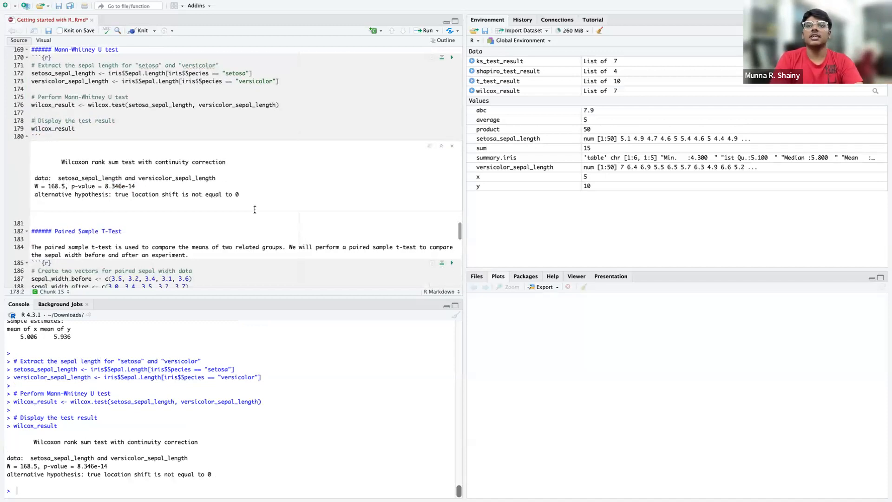
scroll(254, 209, down, 5)
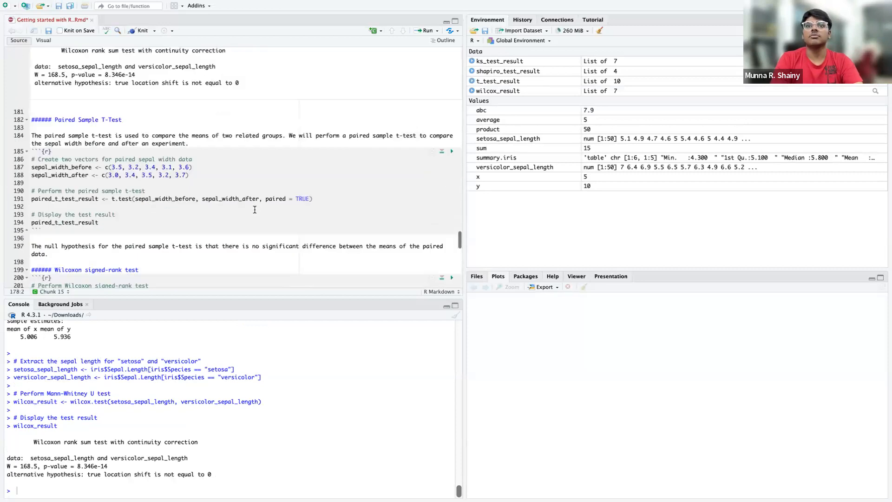
click(150, 184)
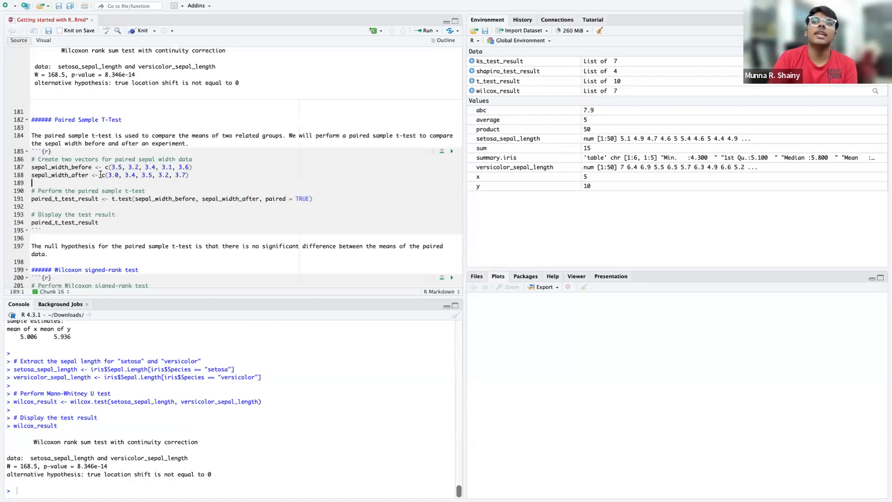
click(98, 159)
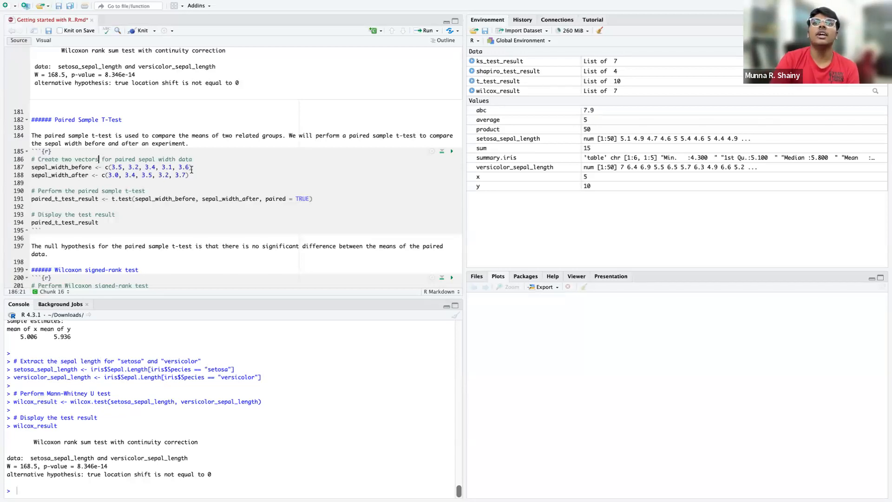
drag(95, 168, 34, 167)
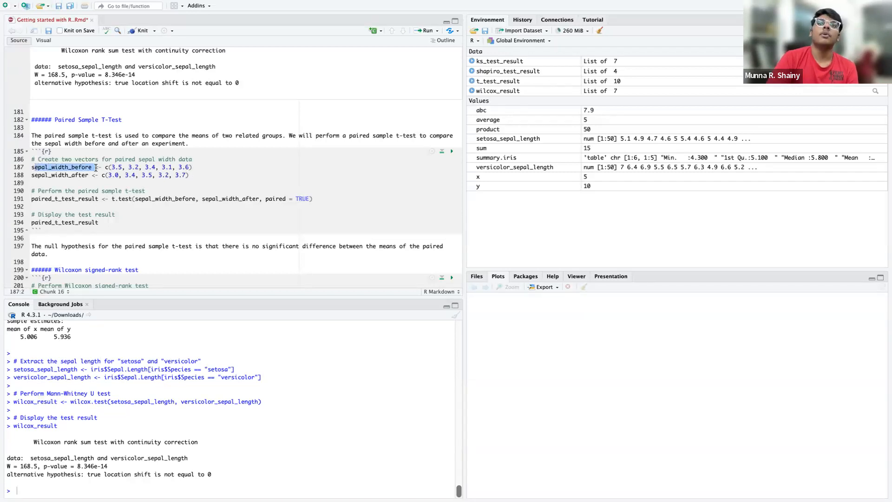
click(100, 167)
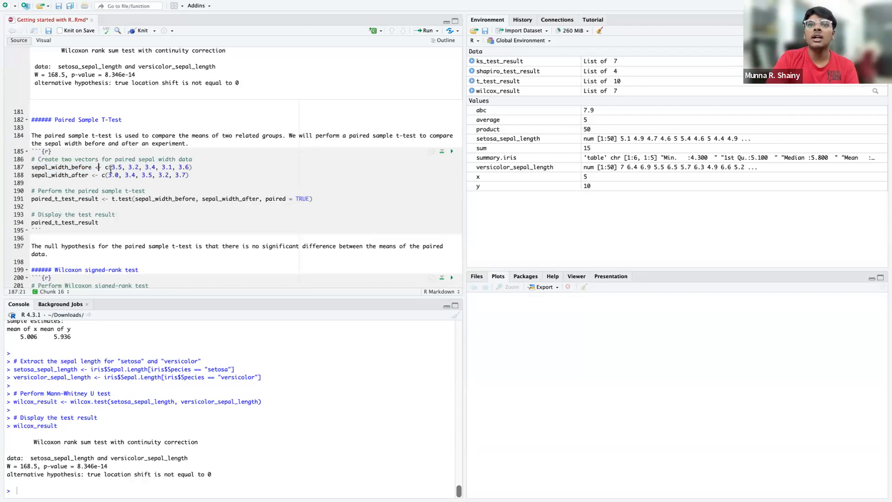
drag(111, 167, 162, 168)
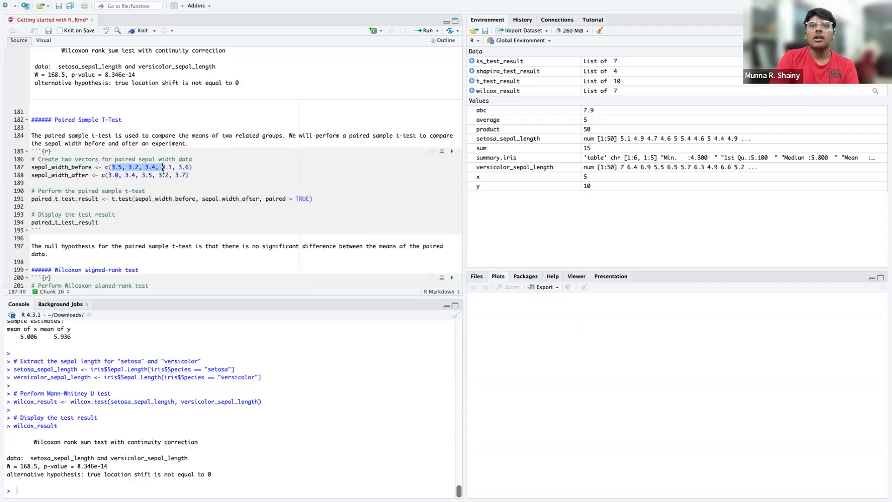
click(162, 168)
click(201, 179)
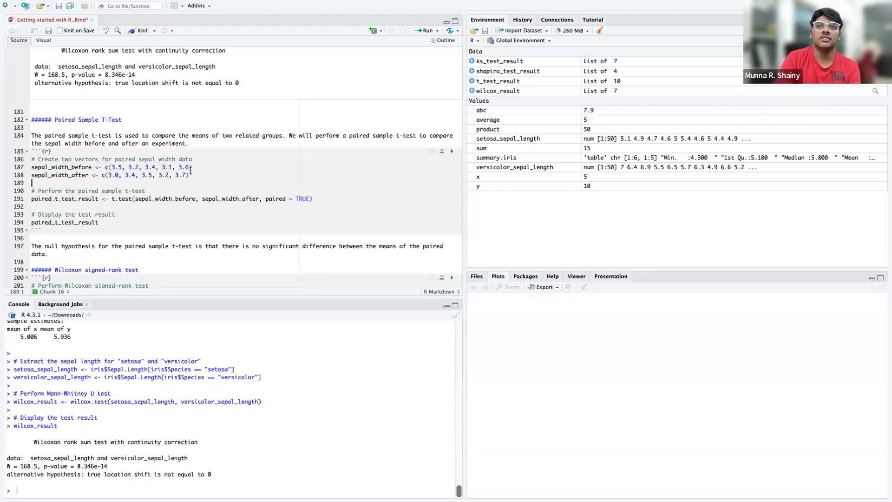
drag(191, 170, 18, 166)
click(108, 178)
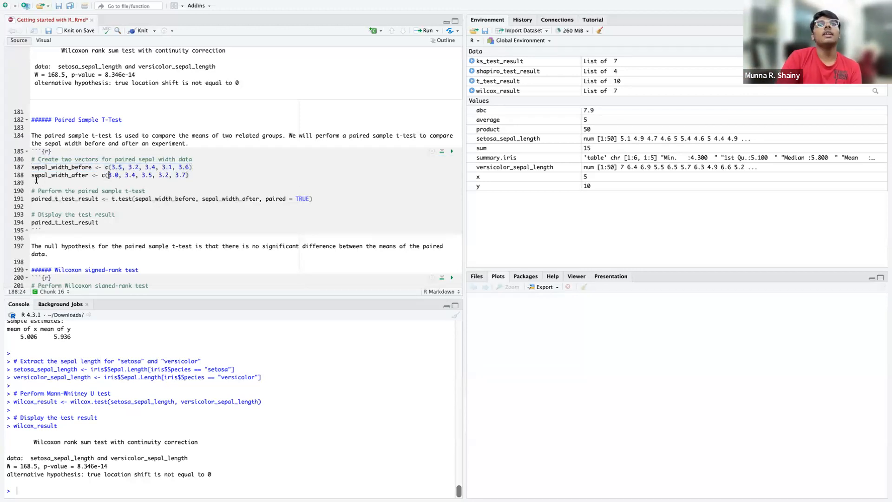
drag(192, 175, 45, 176)
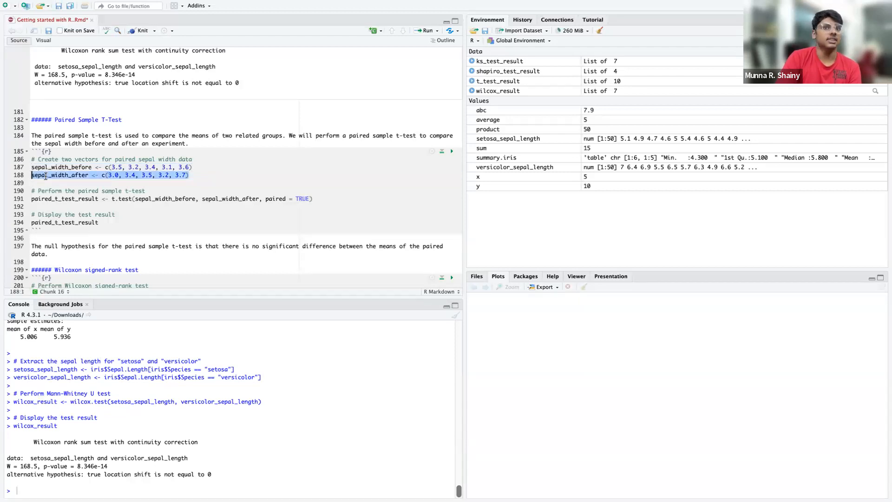
Step: Compare the paired t.test call and its paired = TRUE argument with the independent t-test, run the paired chunk and check its output
click(92, 198)
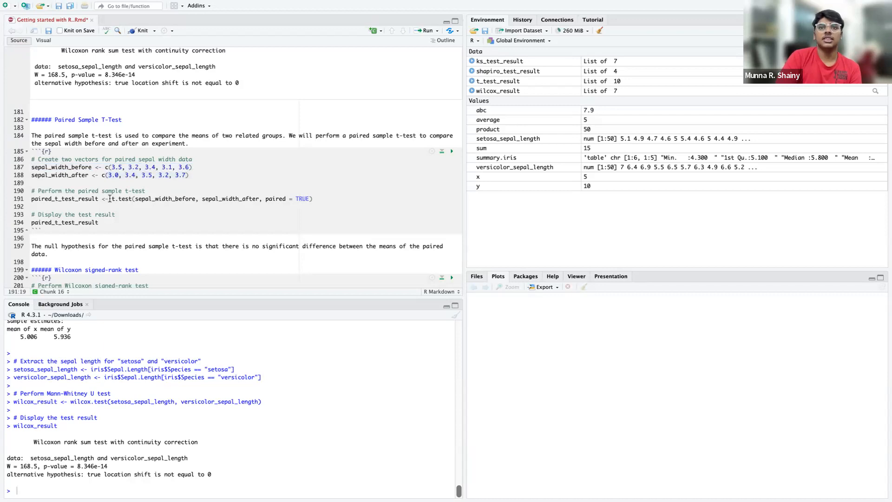
scroll(117, 190, down, 2)
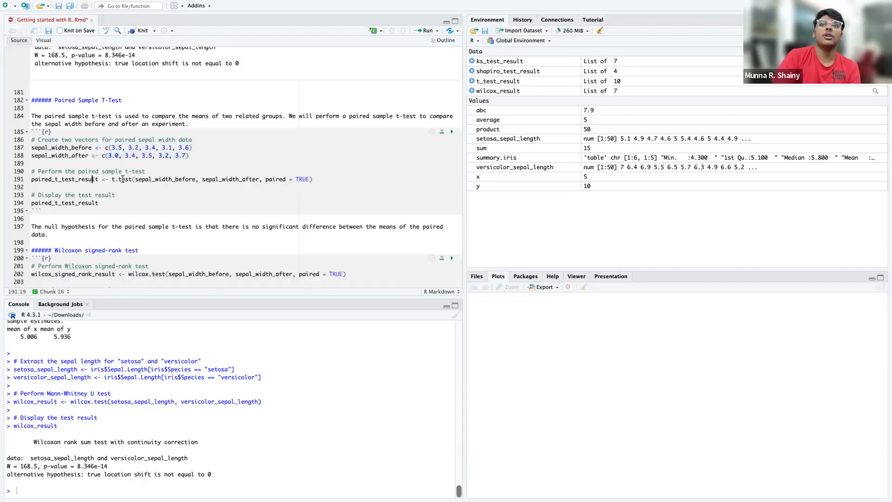
scroll(133, 178, up, 15)
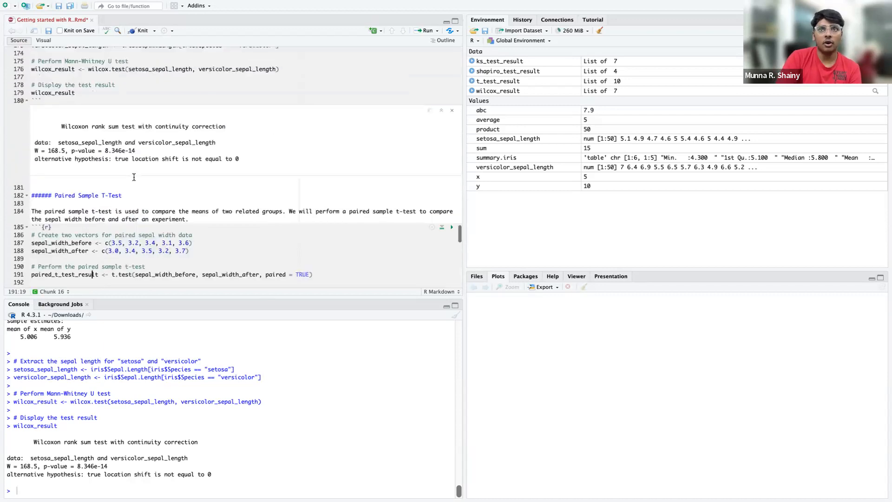
scroll(231, 86, up, 1)
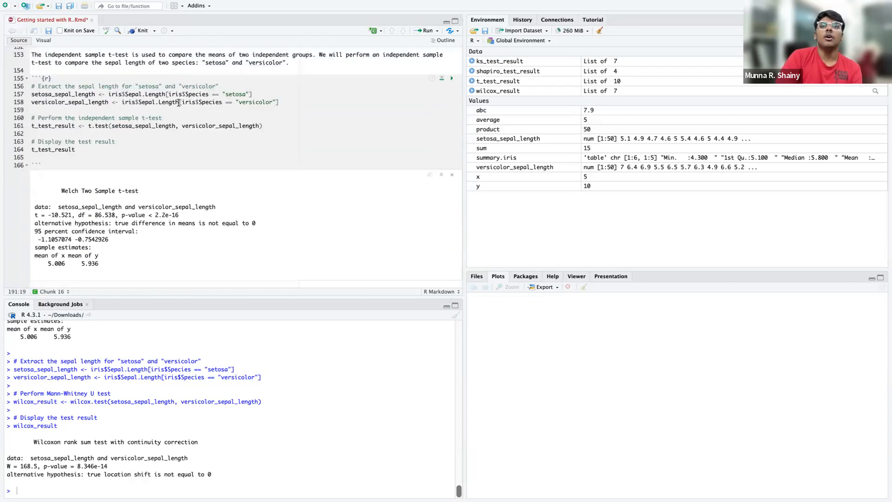
scroll(157, 80, down, 9)
scroll(157, 81, down, 15)
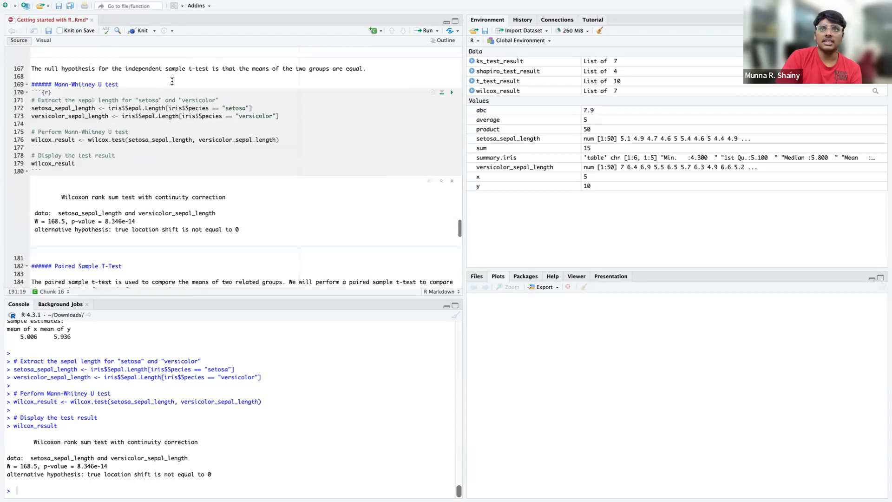
scroll(228, 112, down, 3)
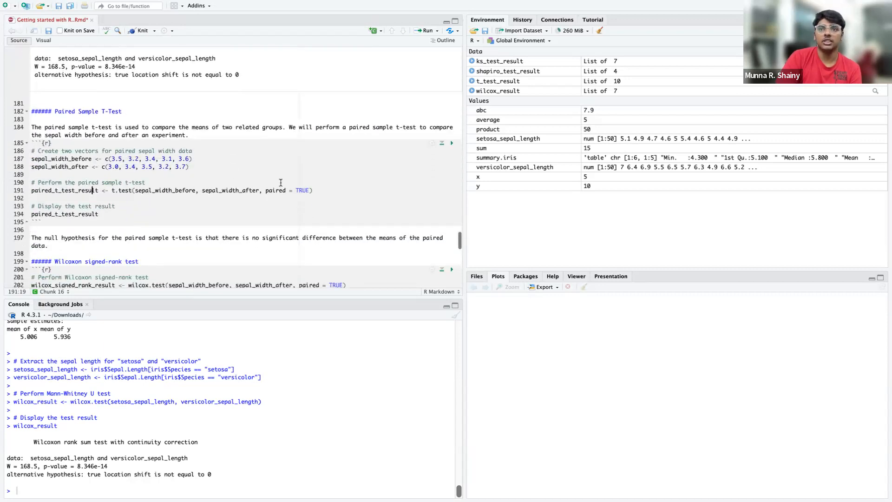
drag(265, 190, 309, 187)
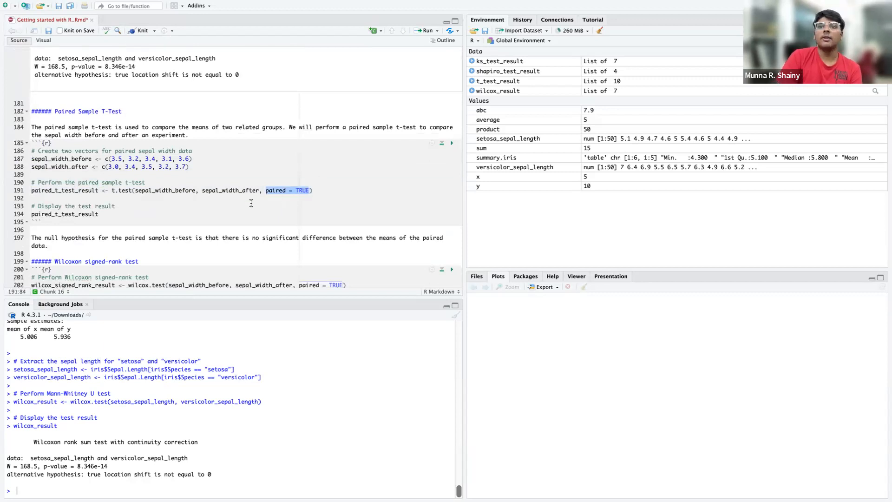
key(Down)
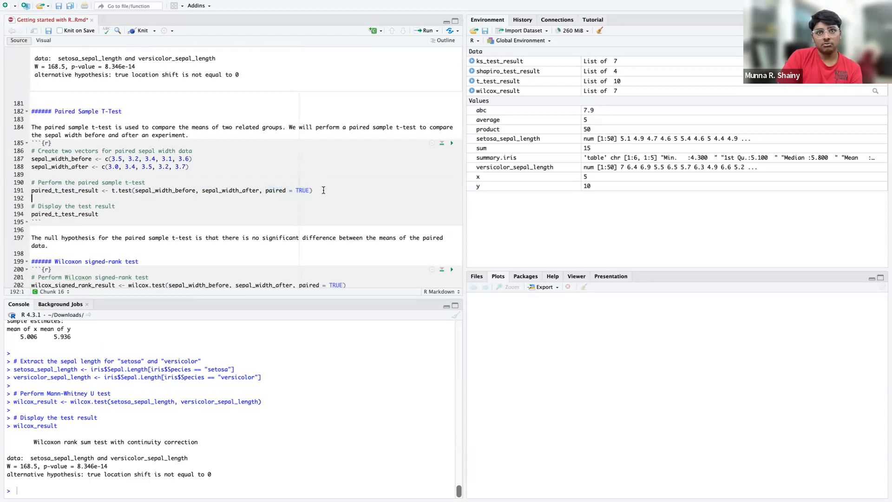
click(451, 142)
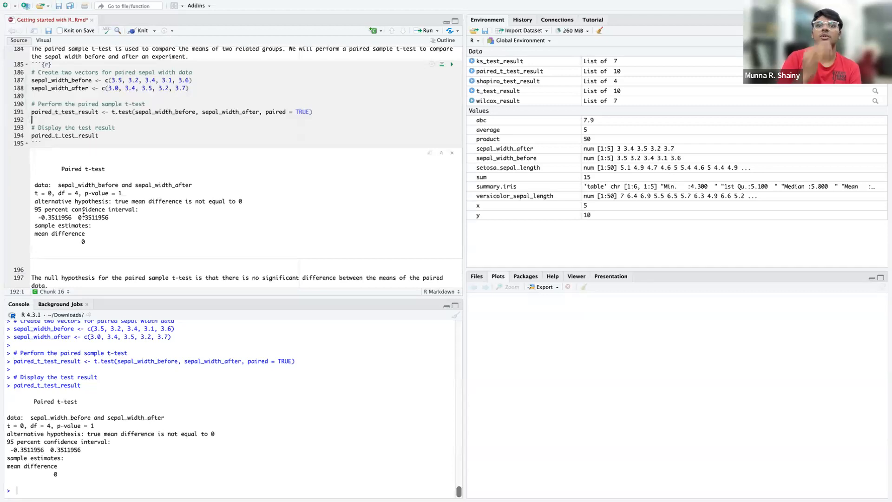
click(206, 86)
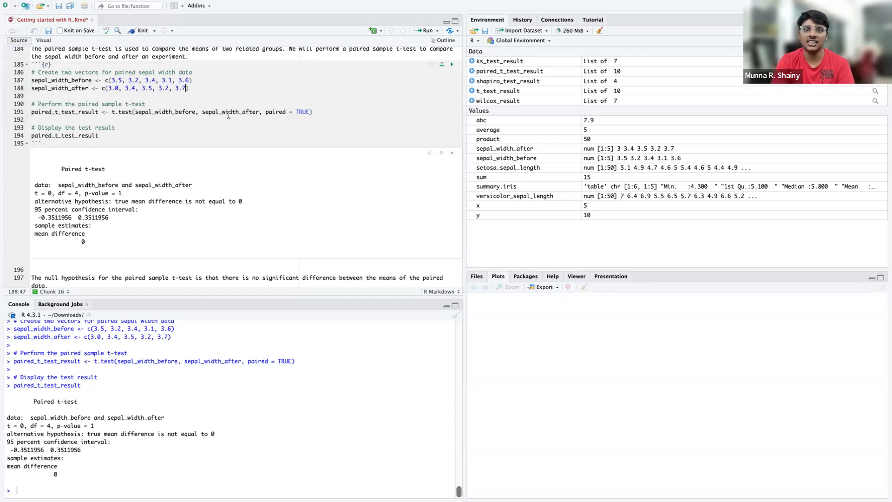
Step: Review the wilcox.test call on the paired sepal width vectors and run the Wilcoxon signed-rank test chunk
scroll(86, 218, down, 5)
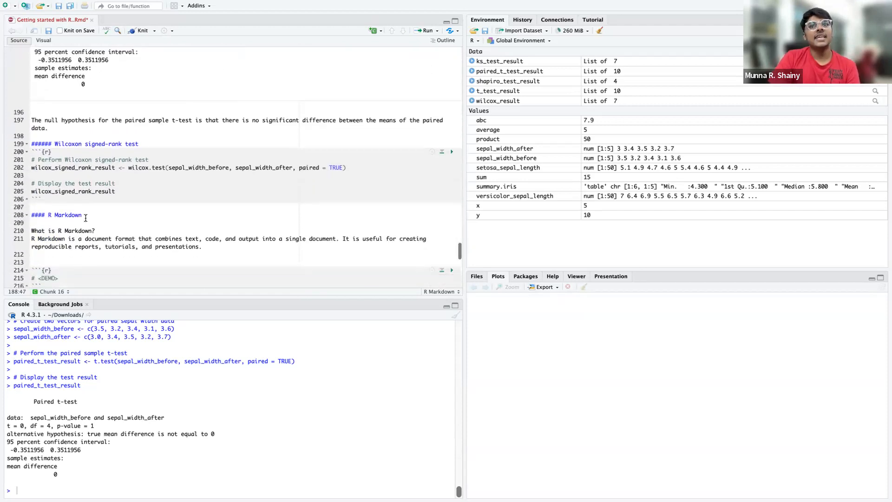
click(56, 199)
scroll(141, 185, up, 1)
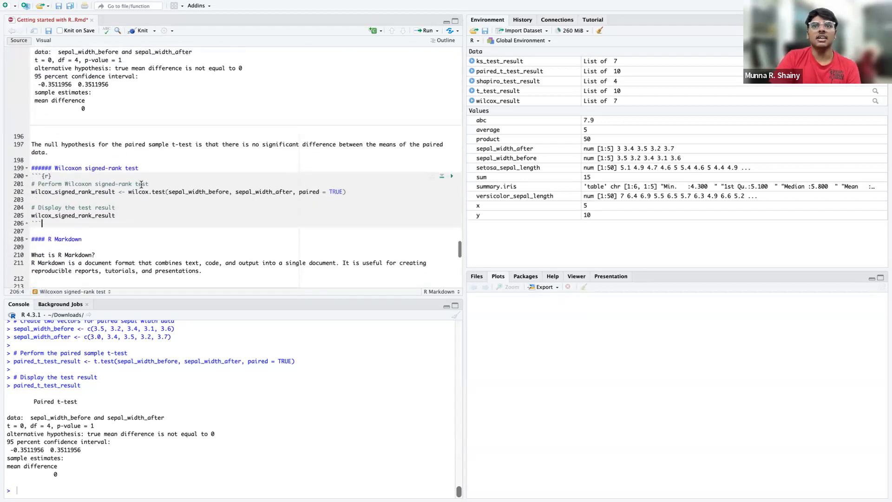
scroll(142, 184, up, 2)
scroll(142, 183, down, 1)
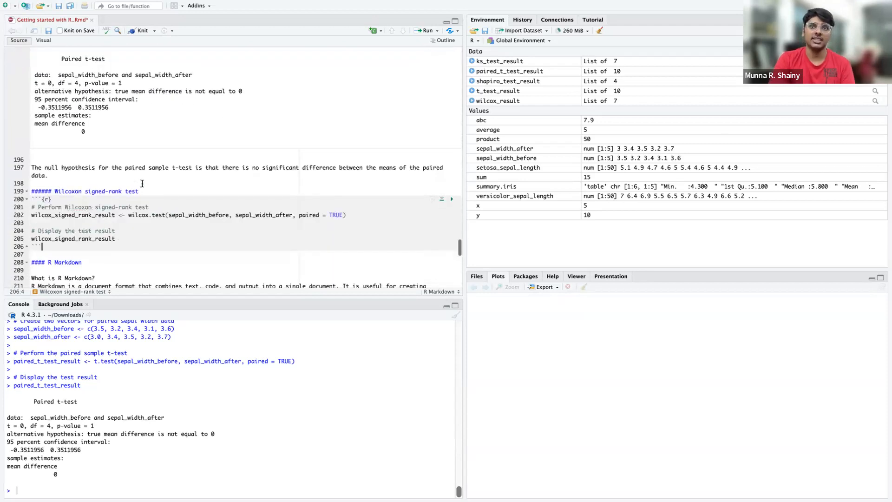
click(122, 215)
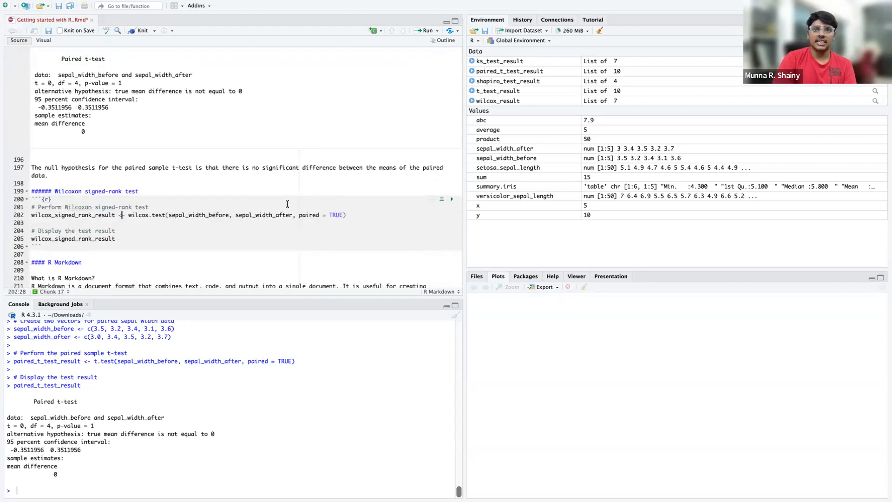
drag(165, 215, 129, 216)
scroll(169, 186, up, 5)
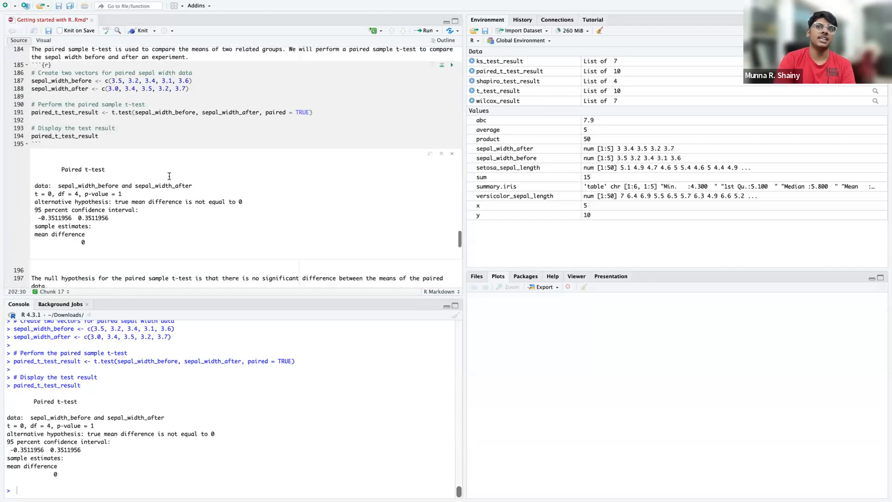
scroll(169, 176, down, 4)
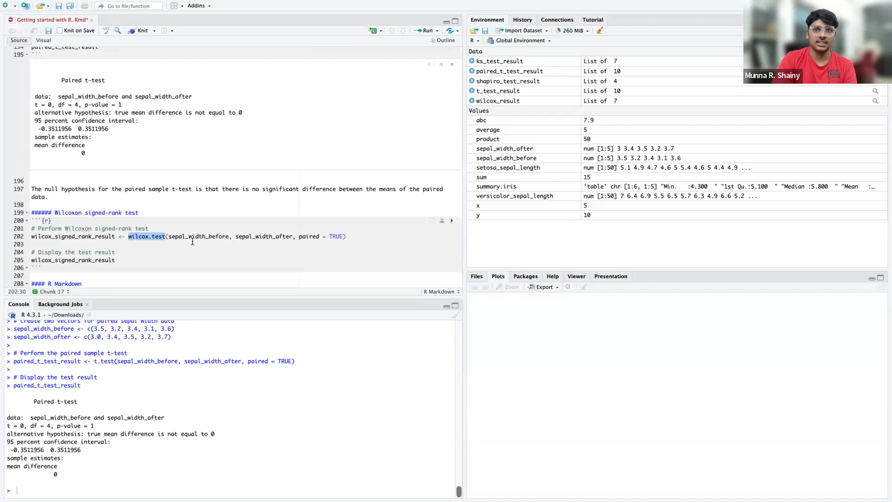
click(452, 221)
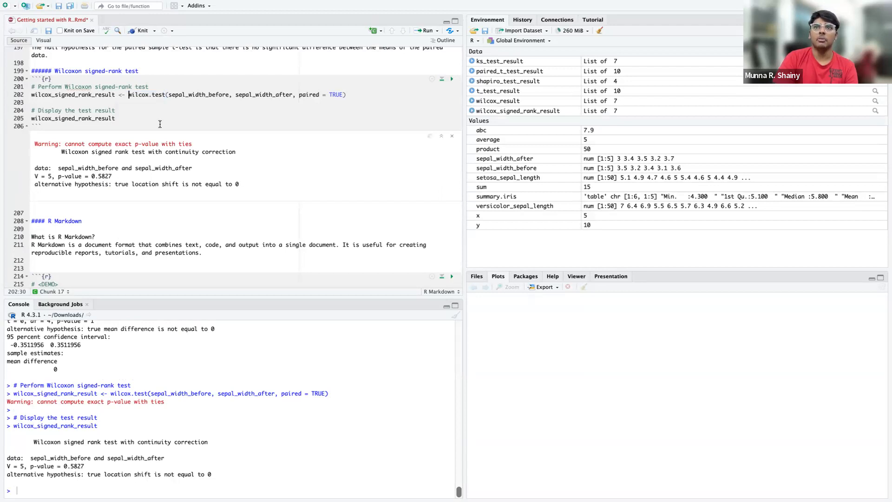
Step: Read the R Markdown section with its definition and list of benefits
scroll(160, 124, down, 5)
scroll(160, 124, down, 1)
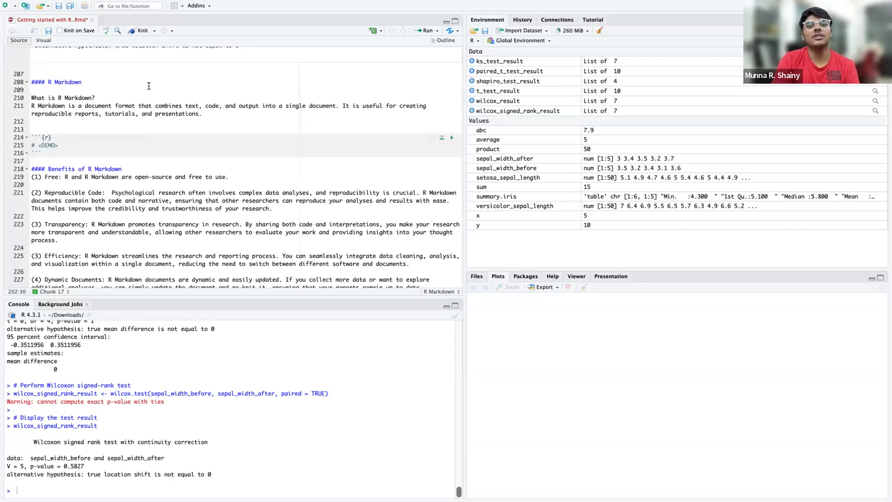
scroll(132, 93, down, 1)
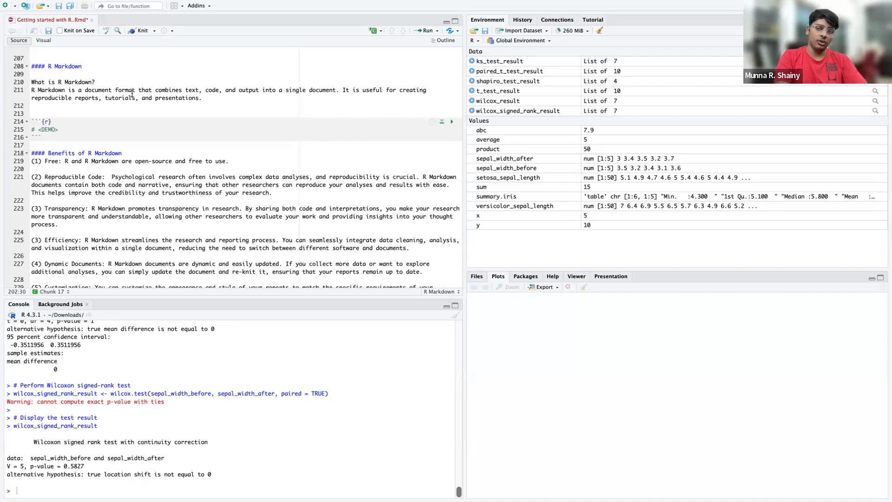
Step: Examine how headings, explanatory text, code chunks and output are combined in the Mann-Whitney U test and Paired Sample T-Test sections
scroll(132, 94, up, 15)
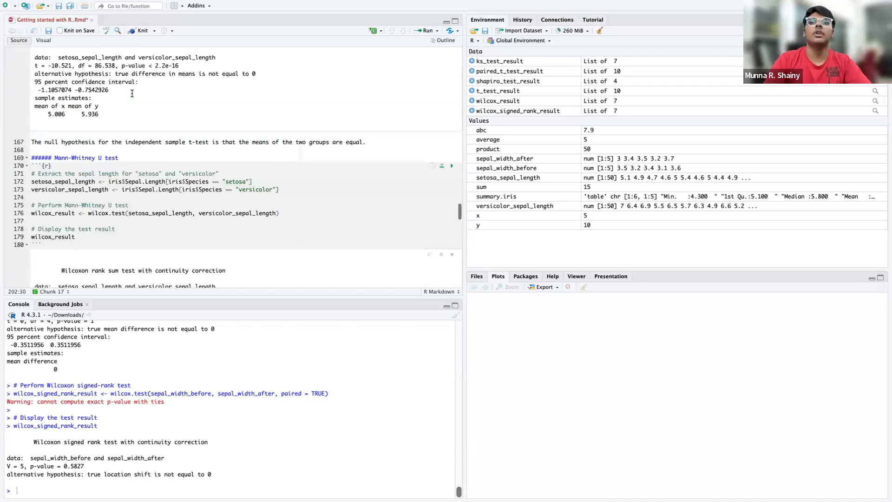
scroll(132, 93, up, 1)
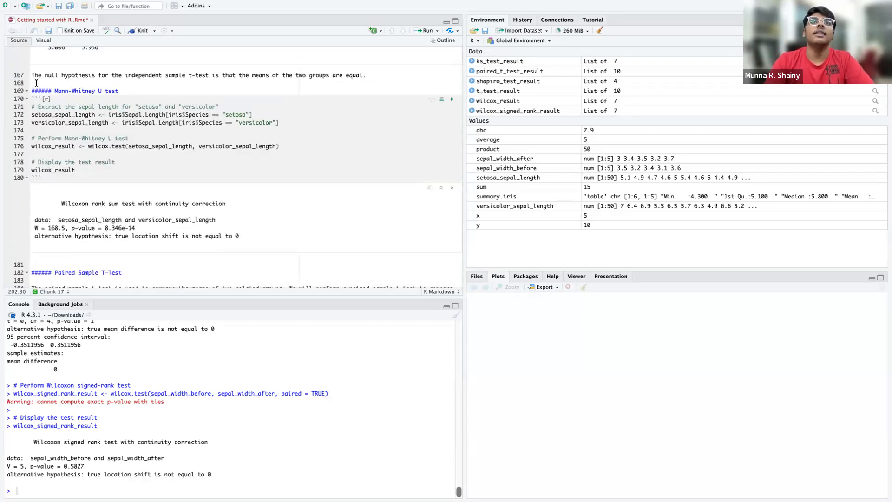
drag(32, 75, 122, 115)
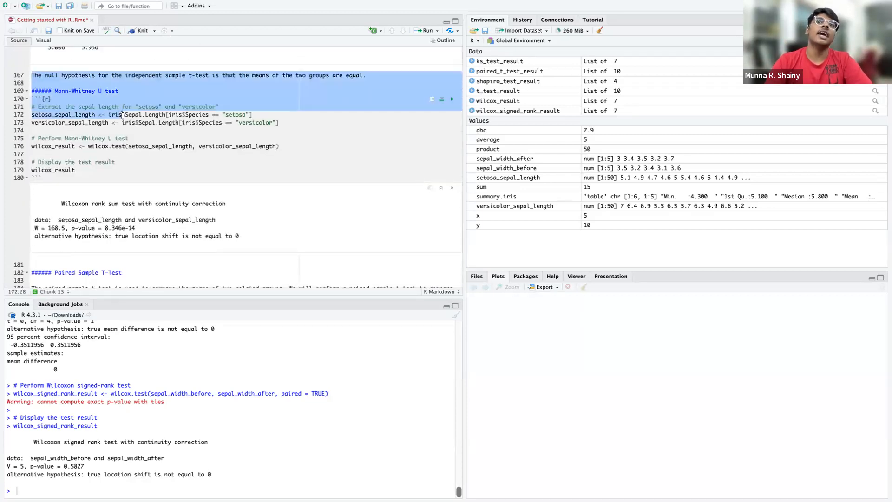
click(126, 86)
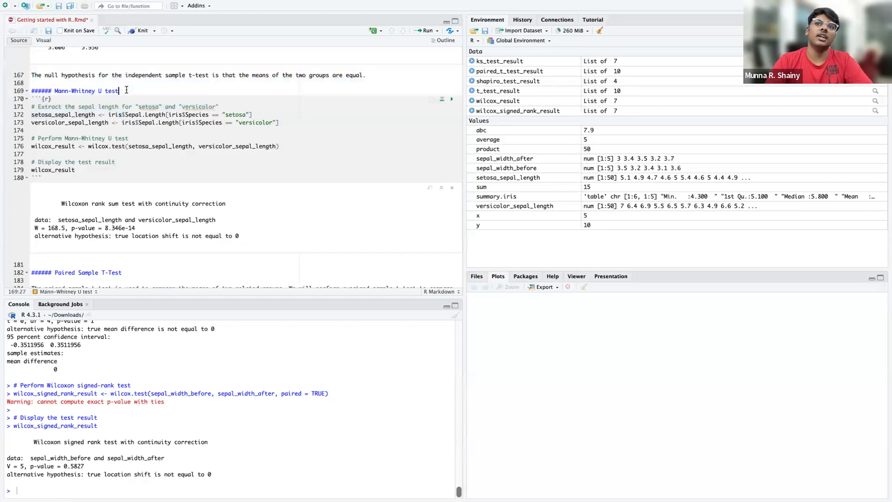
scroll(126, 89, down, 2)
scroll(127, 89, down, 3)
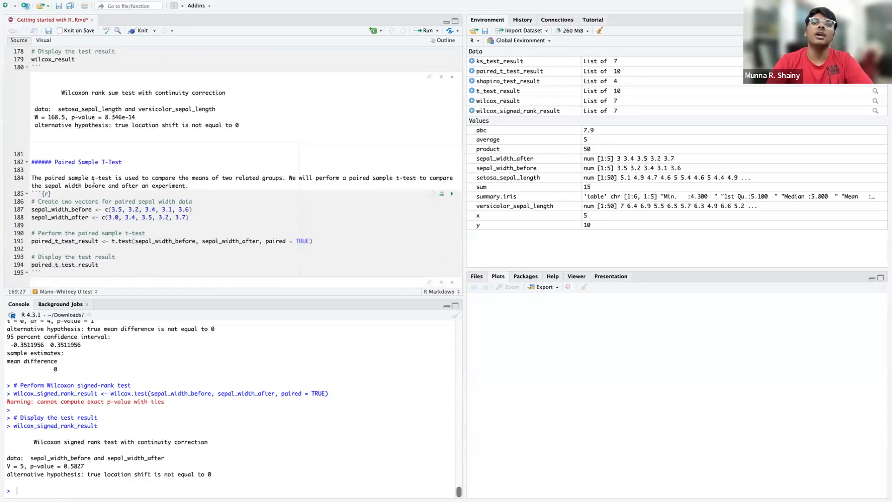
drag(123, 160, 31, 162)
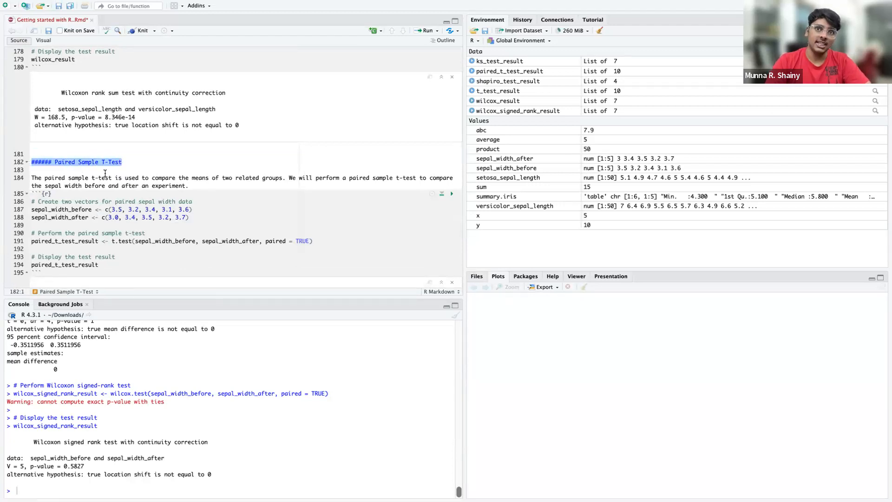
drag(189, 186, 25, 174)
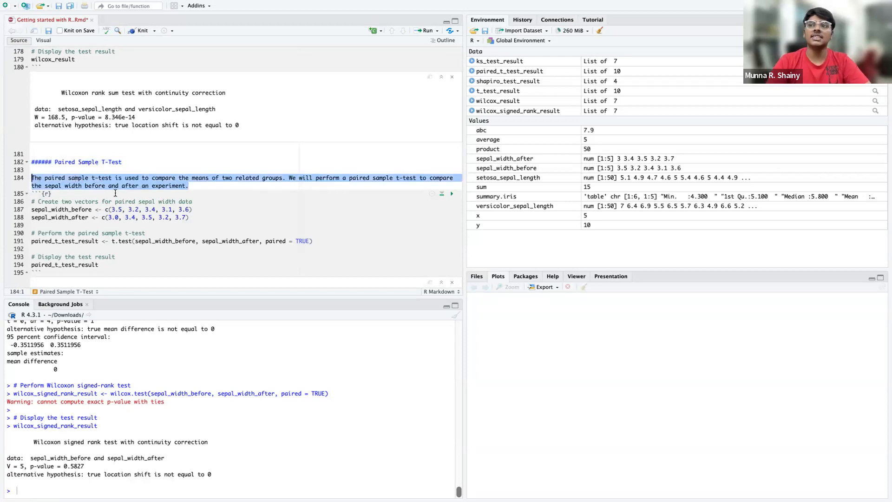
scroll(82, 199, down, 1)
scroll(170, 231, down, 2)
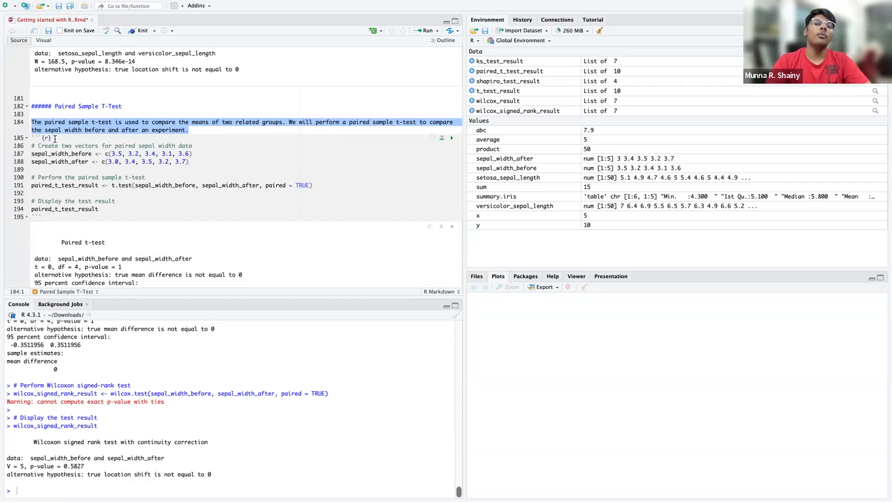
key(Right)
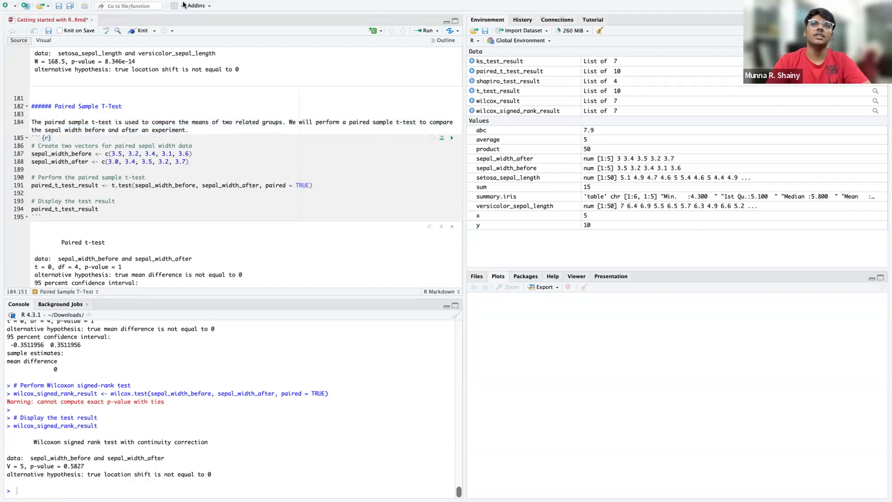
Step: Create a new R Markdown document titled "abc" with HTML as the default output format
mouse_move(142, 2)
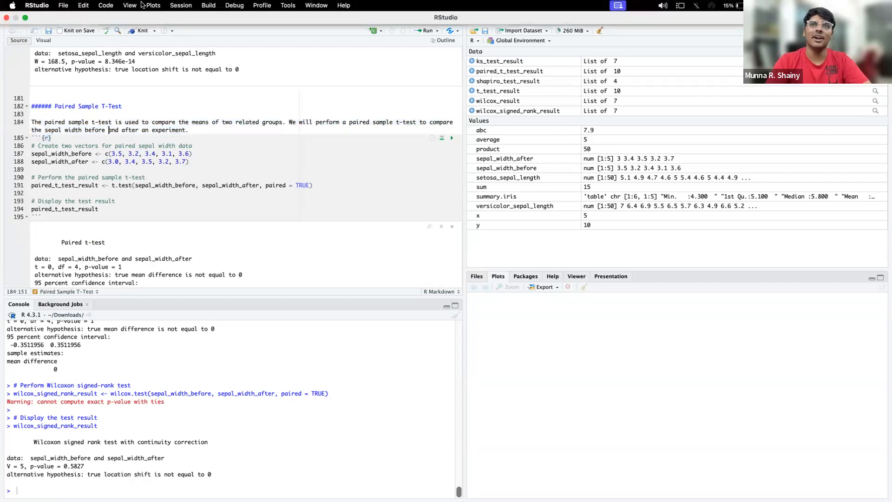
click(68, 8)
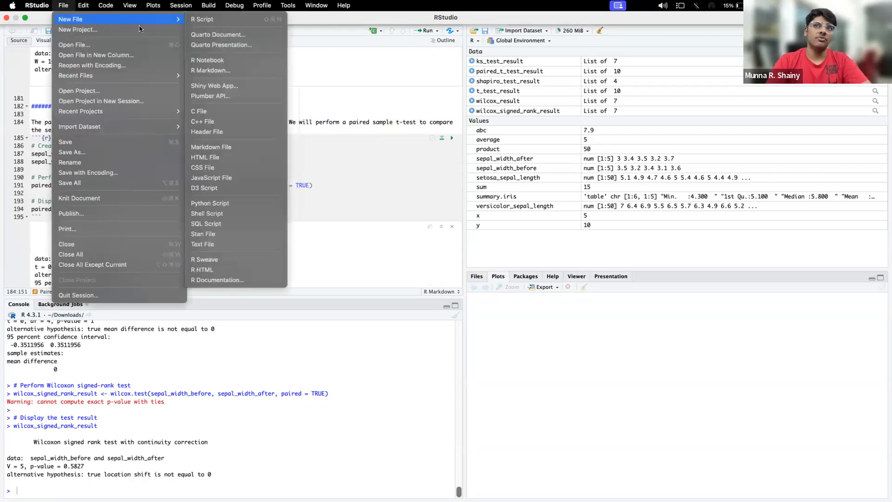
click(211, 72)
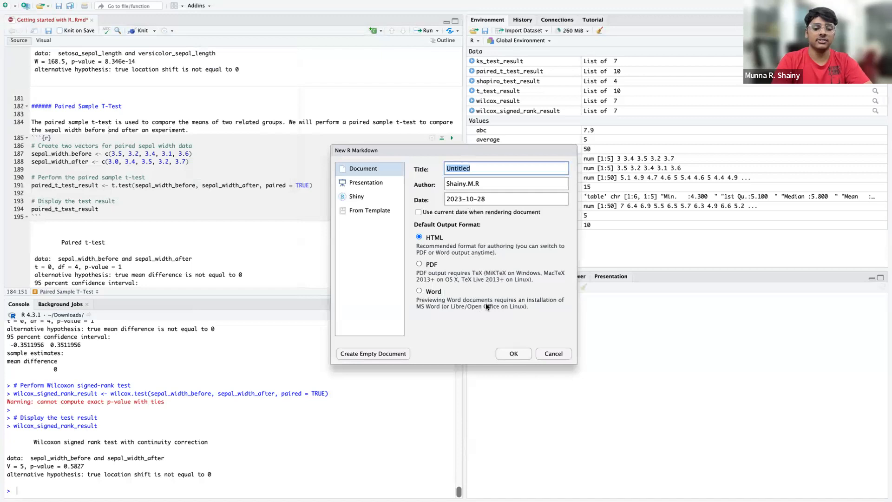
text(abc)
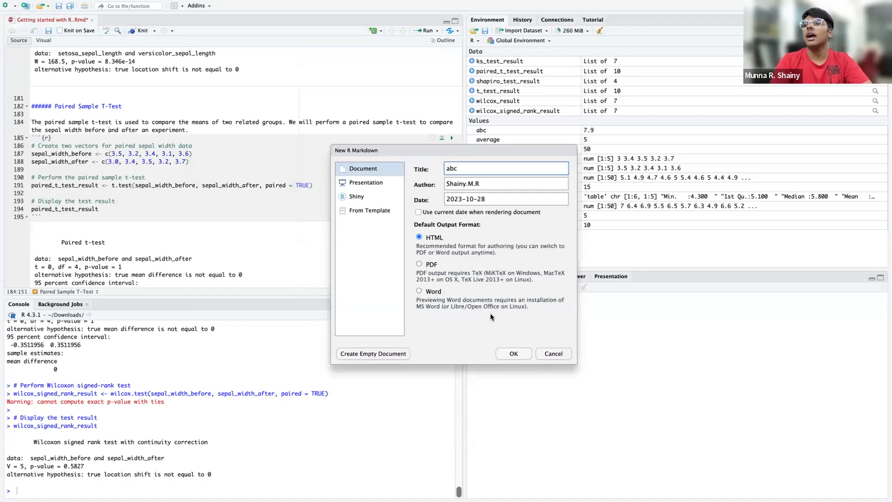
click(499, 349)
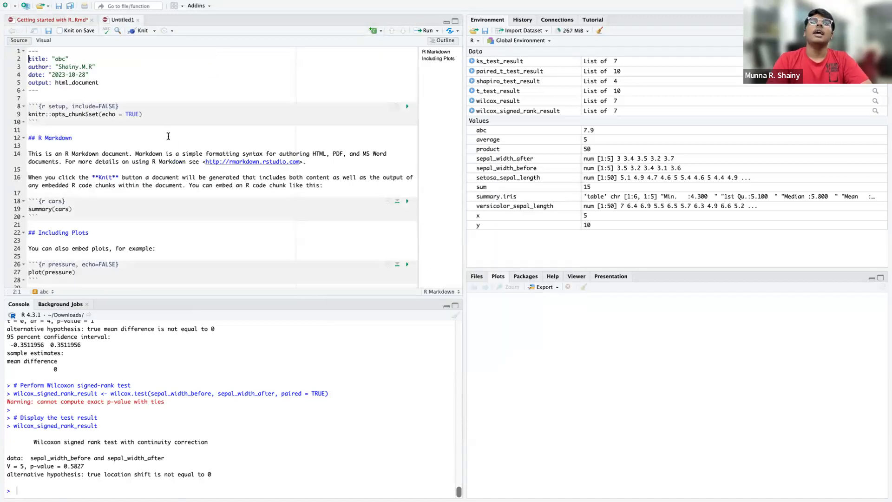
Step: Examine the new document's template, comparing the cars chunk and its backtick delimiters with the R Markdown text section
scroll(120, 125, down, 2)
scroll(120, 125, up, 2)
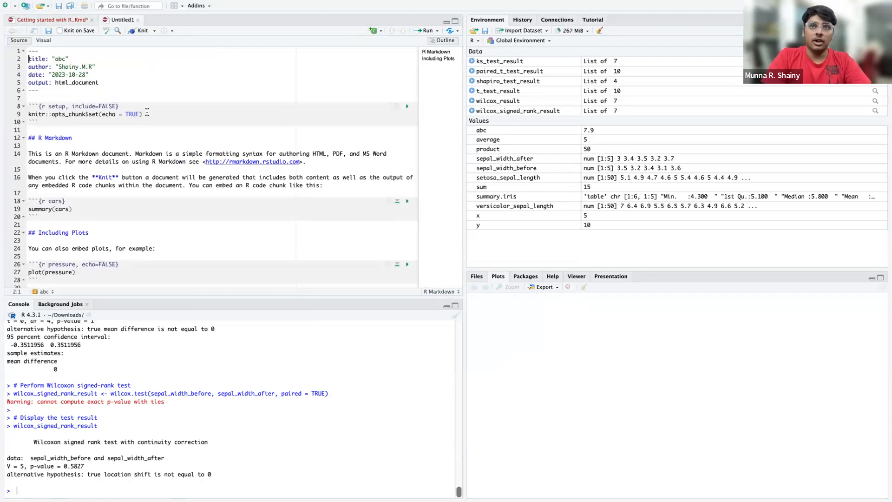
scroll(98, 163, down, 1)
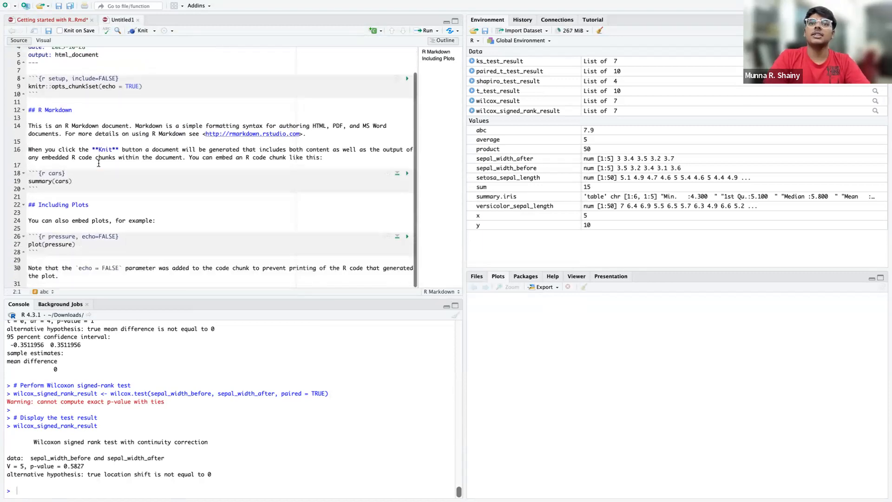
drag(28, 173, 3, 173)
click(69, 174)
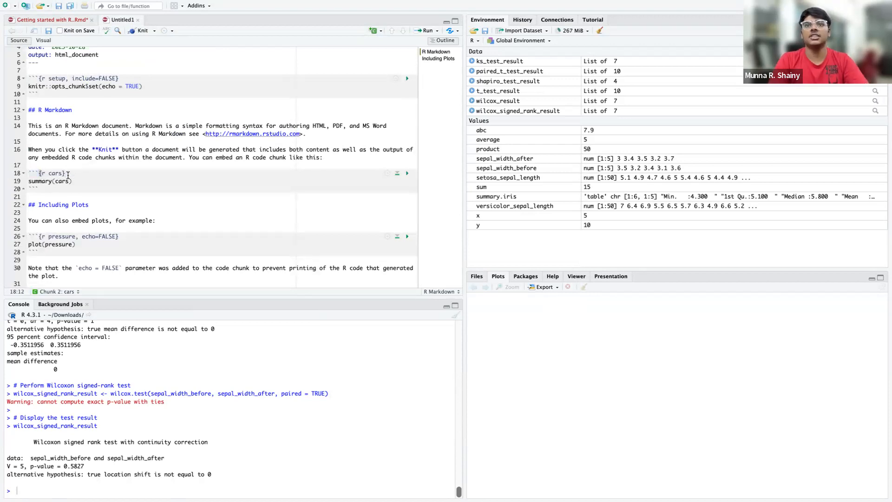
drag(39, 189, 17, 187)
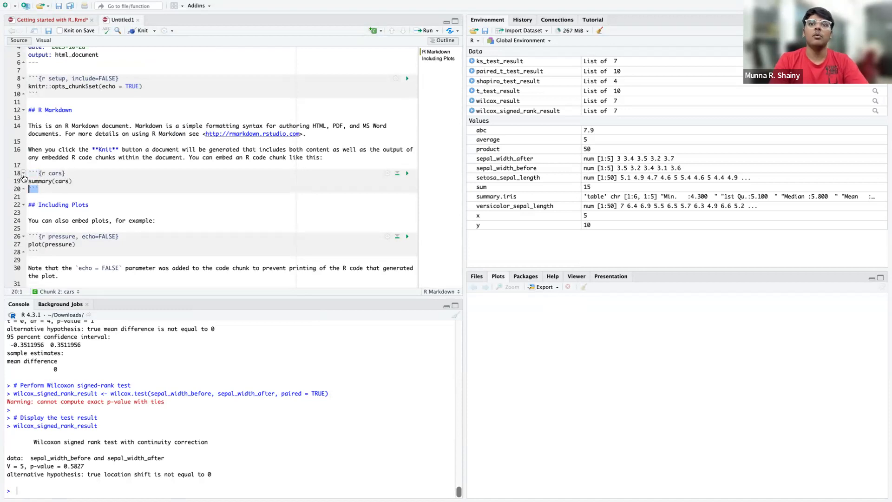
drag(30, 170, 104, 188)
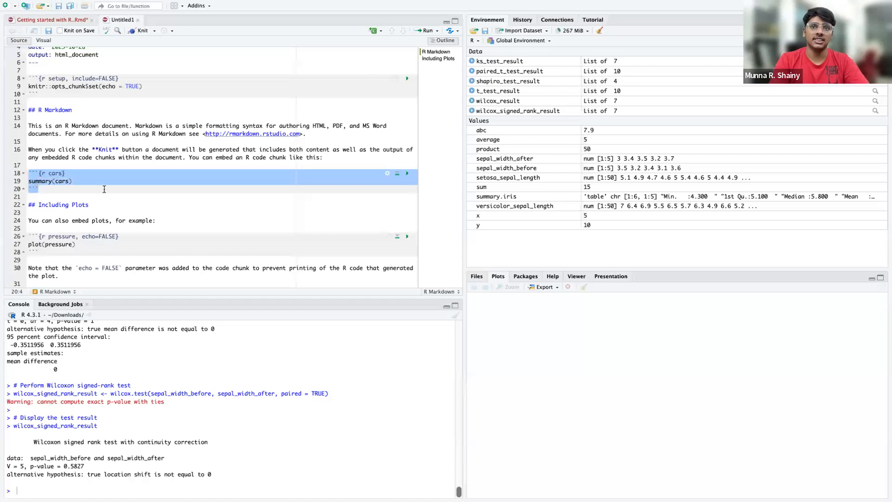
drag(324, 162, 31, 108)
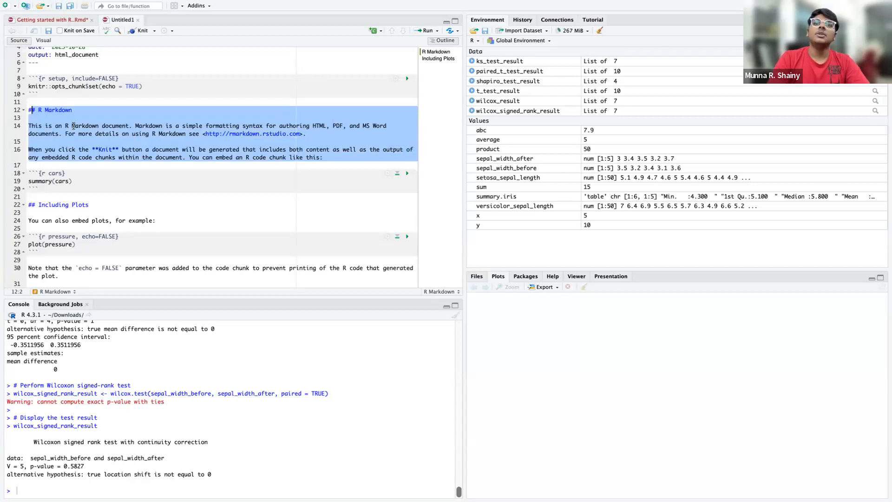
scroll(223, 106, up, 1)
scroll(223, 106, down, 1)
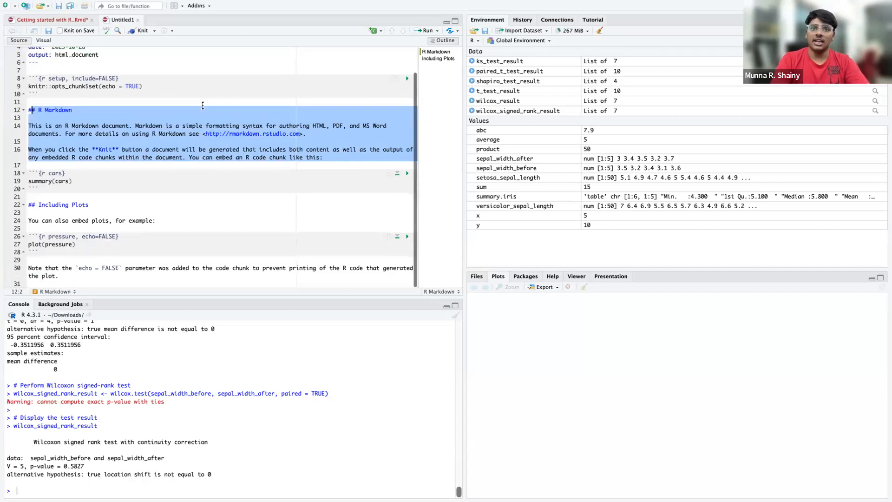
Step: Run the pressure chunk and review its embedded plot together with the document's surrounding text and code
click(408, 239)
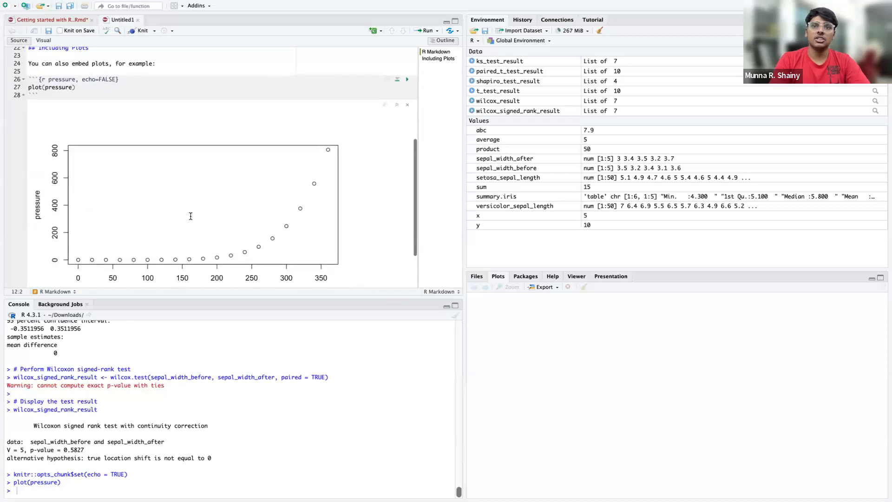
scroll(190, 215, down, 3)
scroll(205, 167, up, 5)
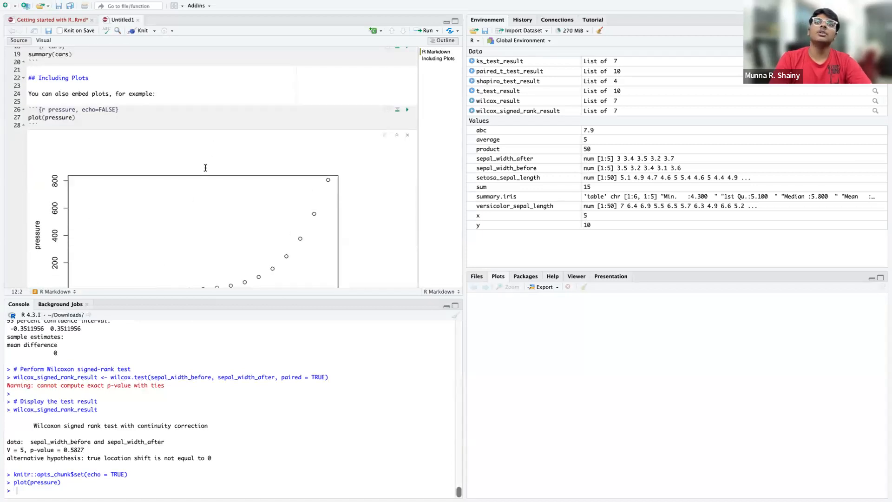
scroll(177, 197, down, 5)
scroll(177, 198, down, 1)
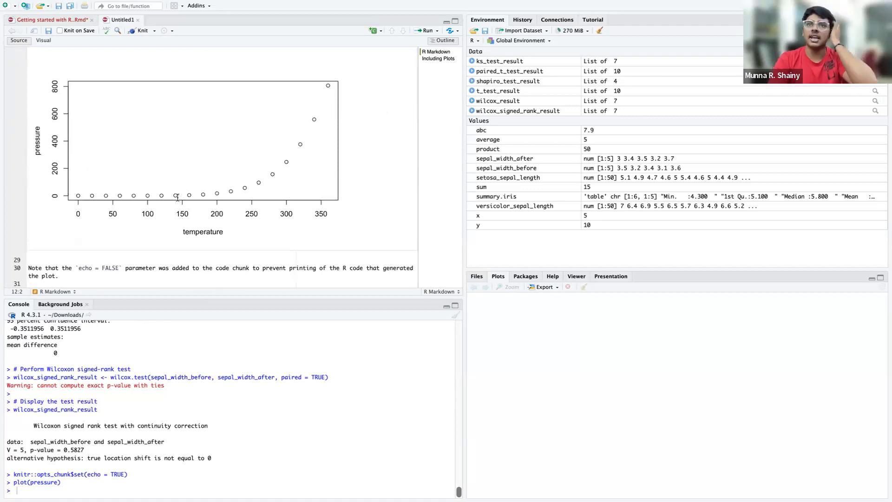
scroll(206, 130, up, 10)
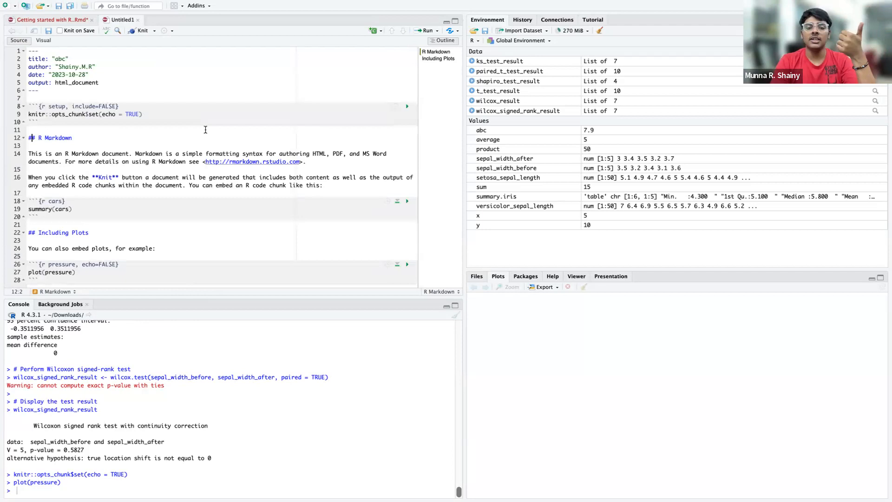
scroll(205, 130, down, 5)
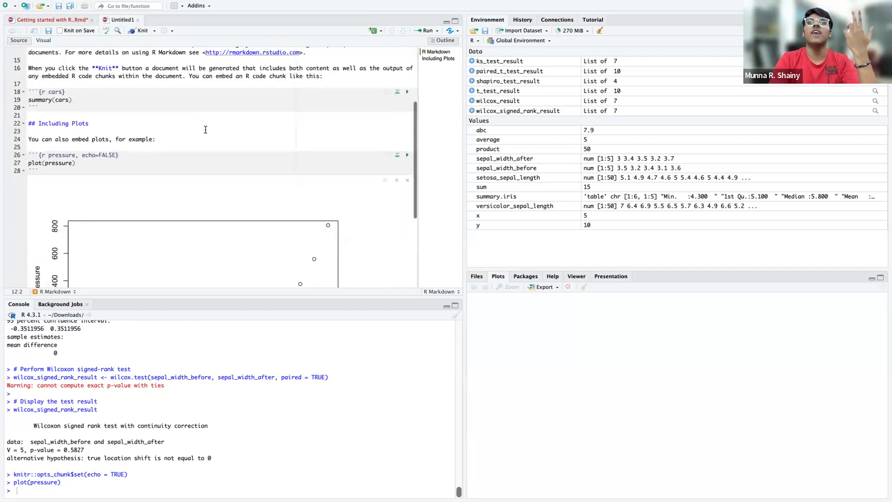
scroll(206, 130, down, 1)
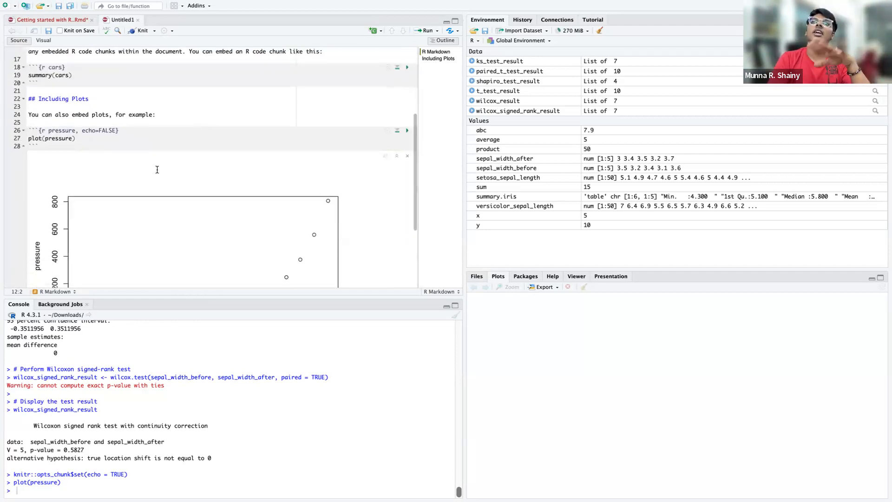
scroll(158, 170, down, 4)
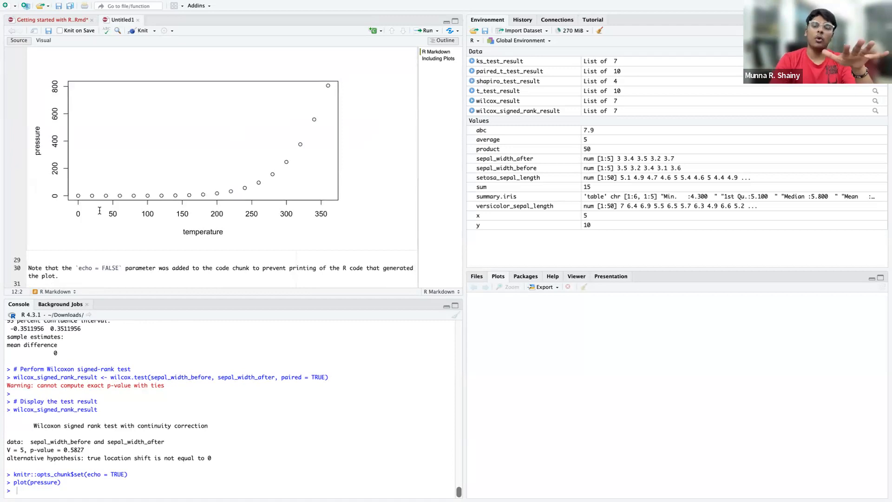
scroll(100, 211, up, 10)
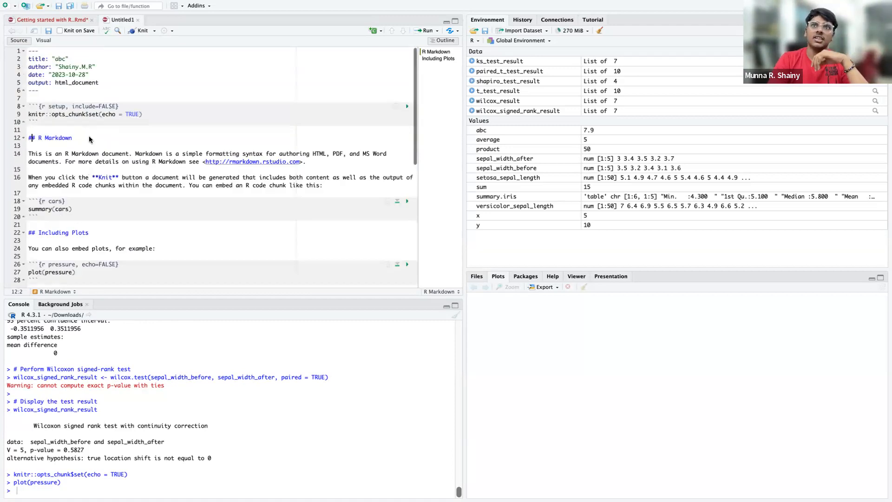
Step: Close the untitled abc document and return to the R Markdown section of the Getting started file
click(138, 21)
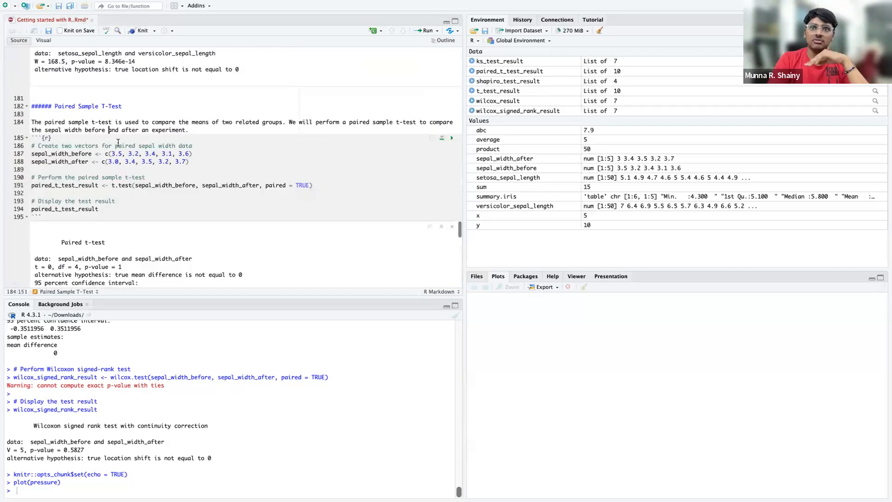
scroll(118, 143, down, 5)
scroll(118, 143, down, 5)
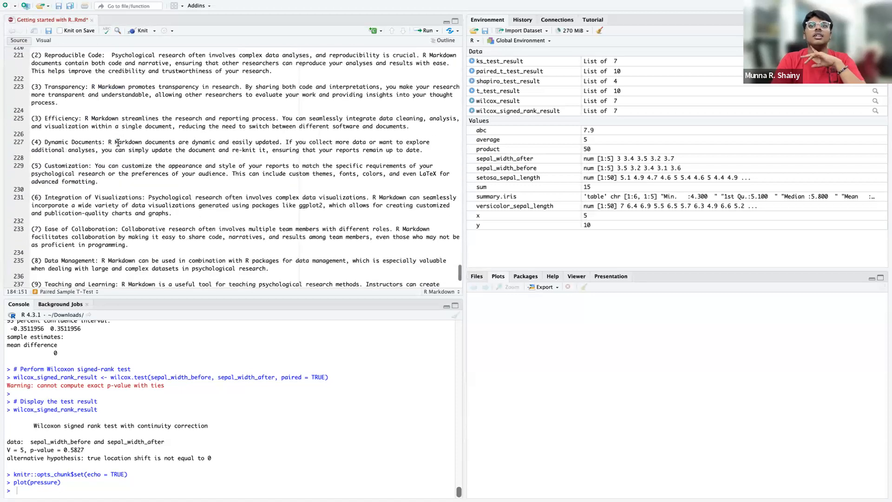
scroll(118, 142, up, 6)
scroll(118, 143, down, 3)
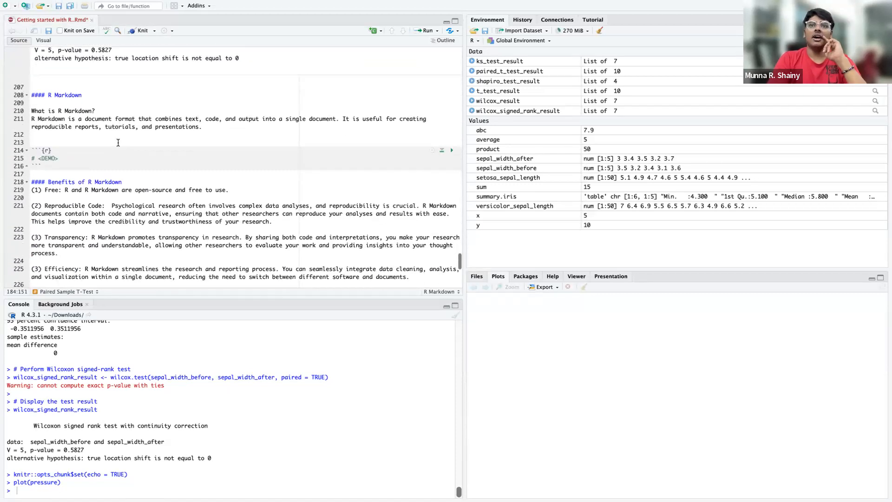
Step: Review the Benefits of R Markdown list from reproducible code through dynamic documents, and highlight the Customization paragraph
scroll(118, 143, down, 3)
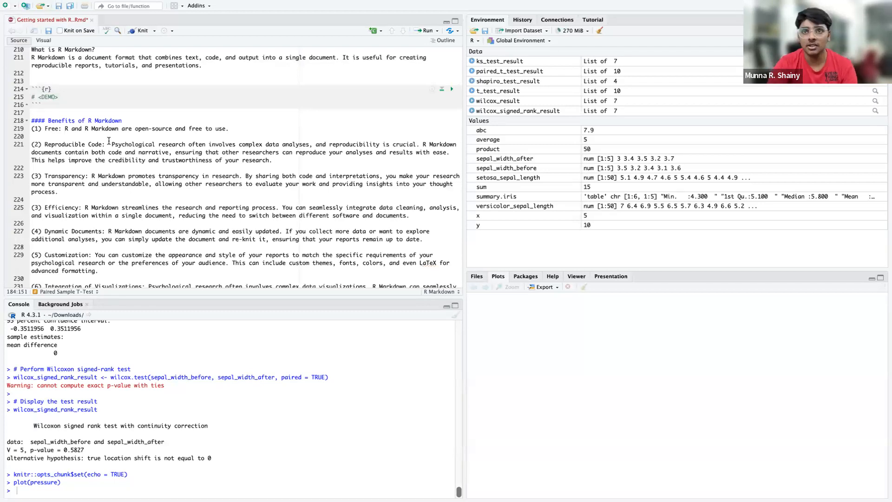
click(109, 145)
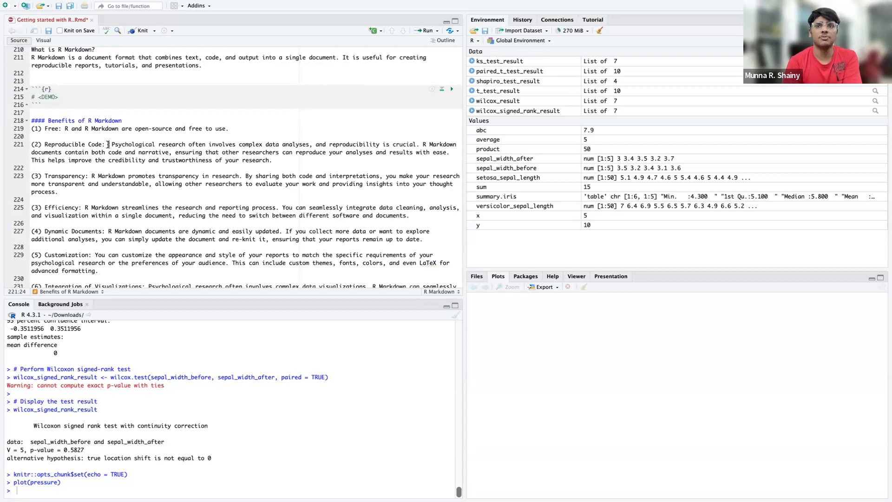
scroll(84, 215, down, 1)
click(136, 201)
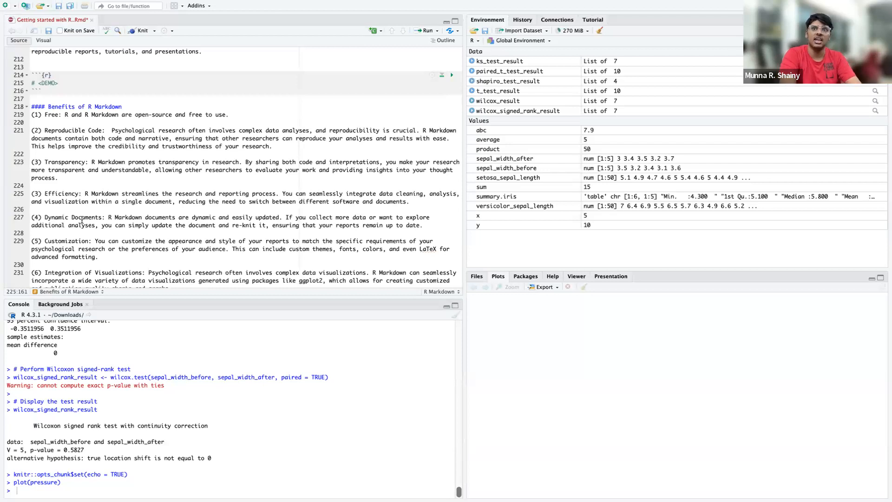
scroll(82, 222, down, 1)
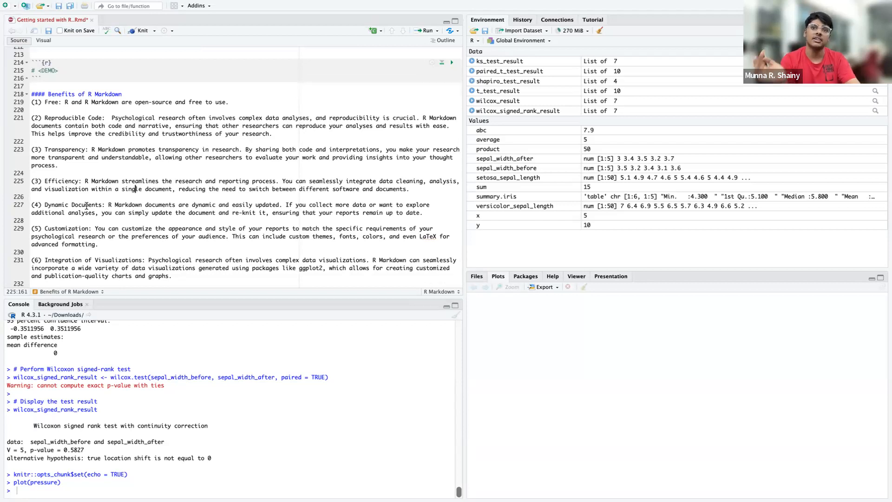
scroll(86, 206, down, 3)
drag(99, 207, 40, 188)
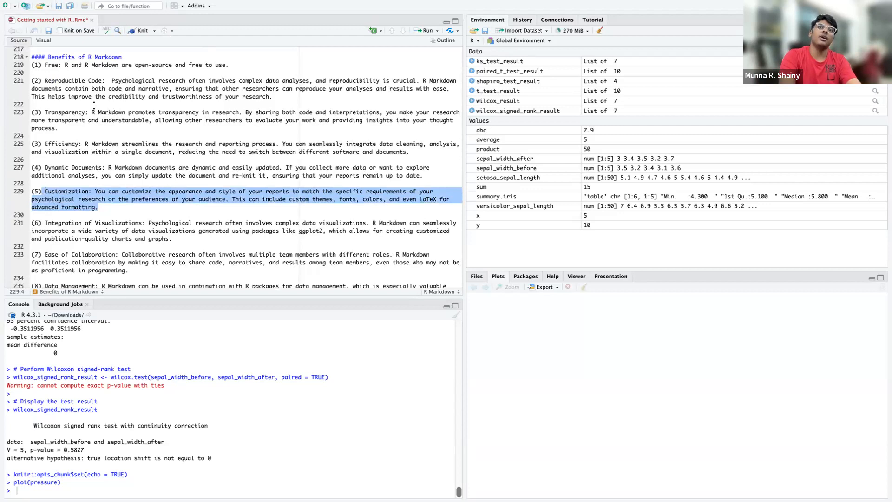
Step: Highlight the hash marks of the Wilcoxon signed-rank test heading, and use the document outline to jump to the Paired Sample T-Test section
scroll(94, 105, up, 5)
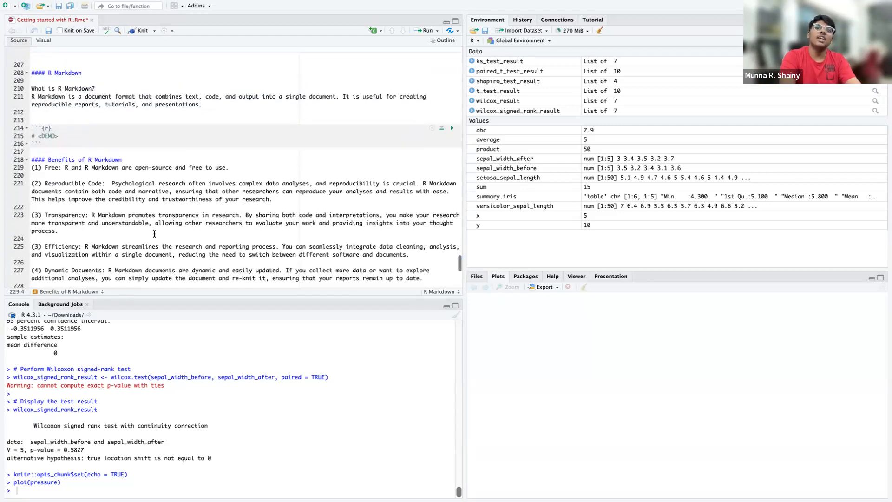
scroll(214, 172, up, 3)
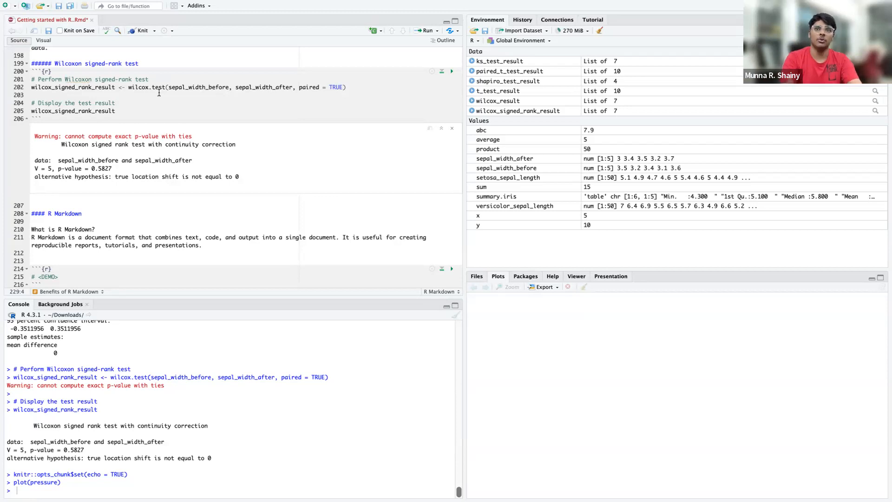
scroll(159, 93, down, 2)
scroll(93, 89, up, 3)
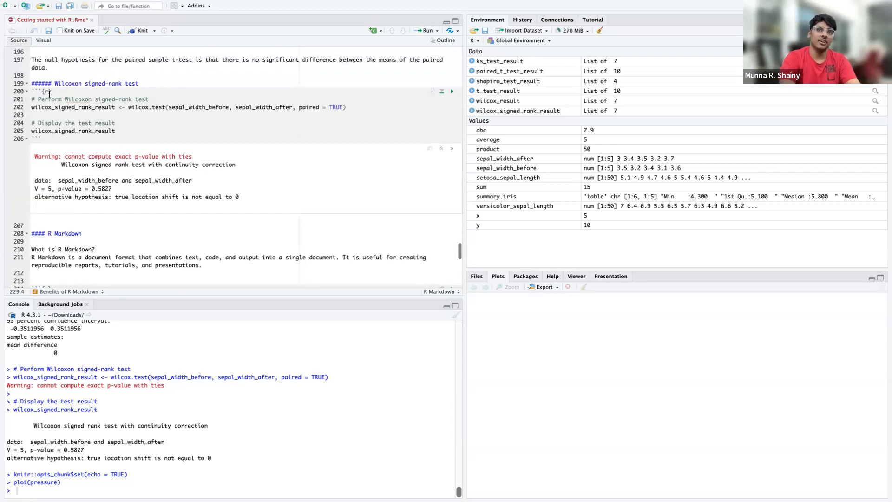
drag(52, 83, 31, 84)
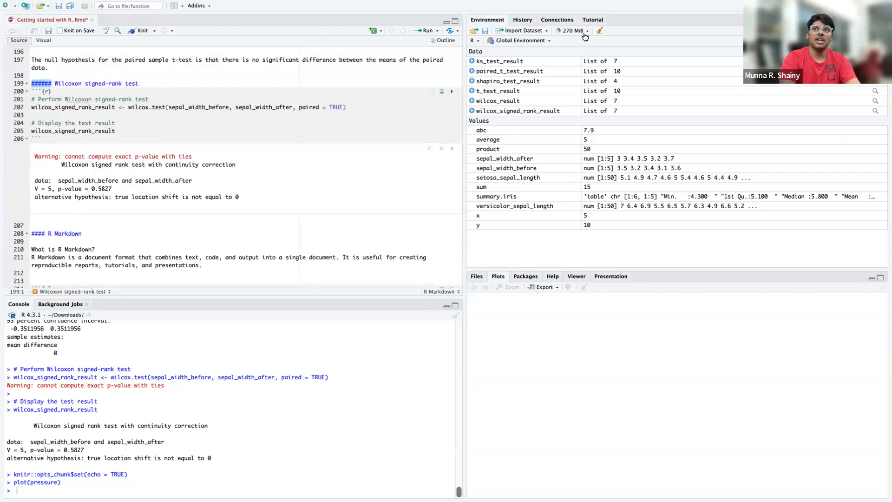
click(431, 41)
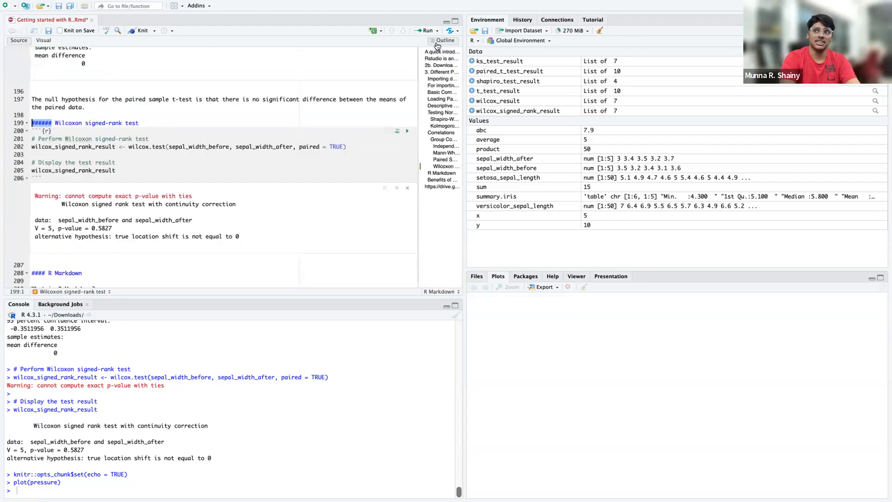
click(443, 161)
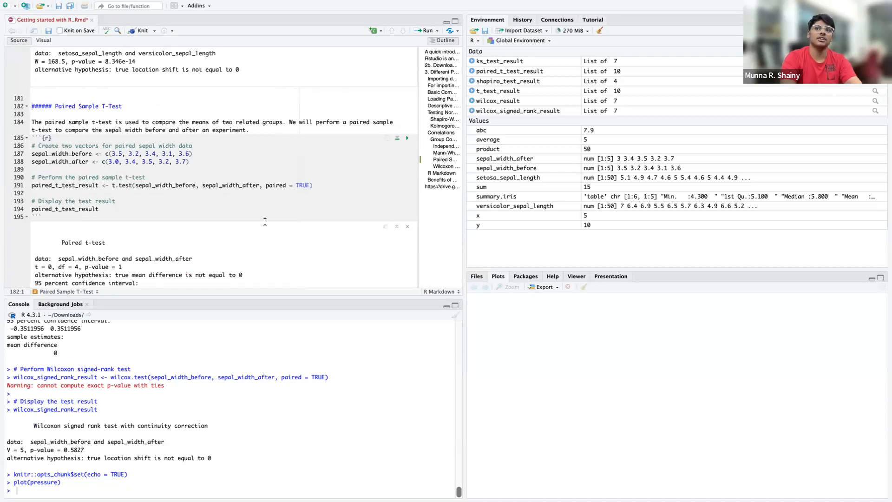
Step: Return to the Benefits of R Markdown section and read the Integration of Visualizations and Ease of Collaboration points
scroll(265, 222, down, 10)
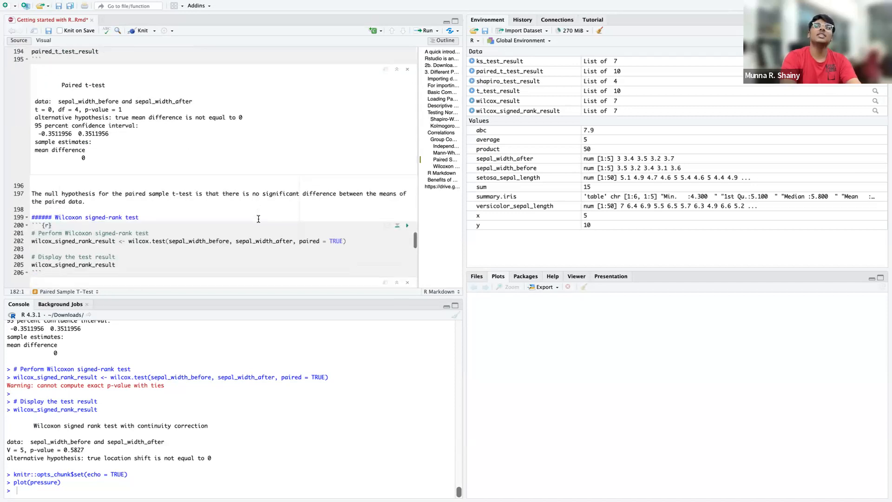
scroll(258, 219, down, 5)
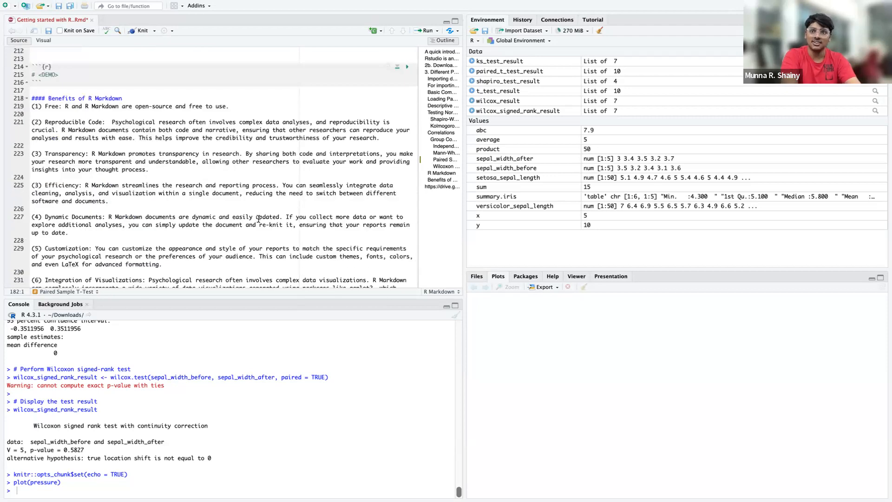
scroll(155, 186, down, 5)
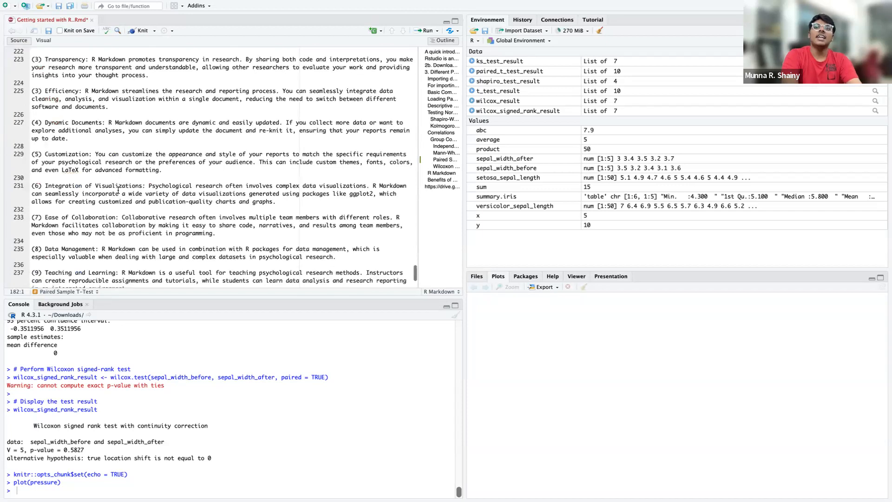
click(119, 193)
scroll(121, 186, down, 2)
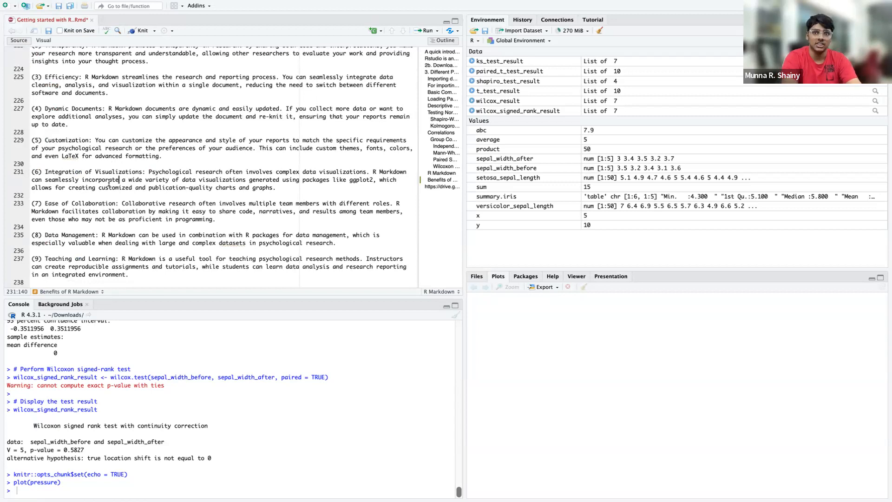
scroll(109, 183, down, 3)
click(79, 183)
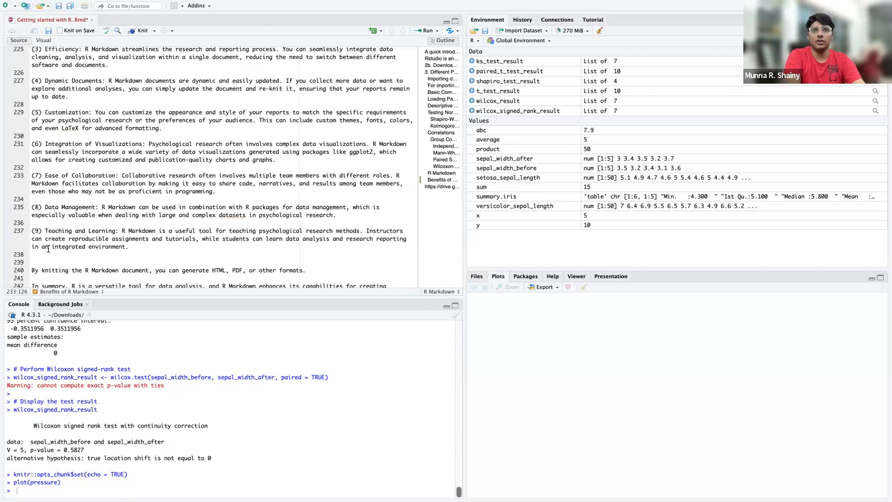
Step: Examine the Data Management and Teaching and Learning benefits, plus the closing notes on knitting and the summary
scroll(126, 195, down, 3)
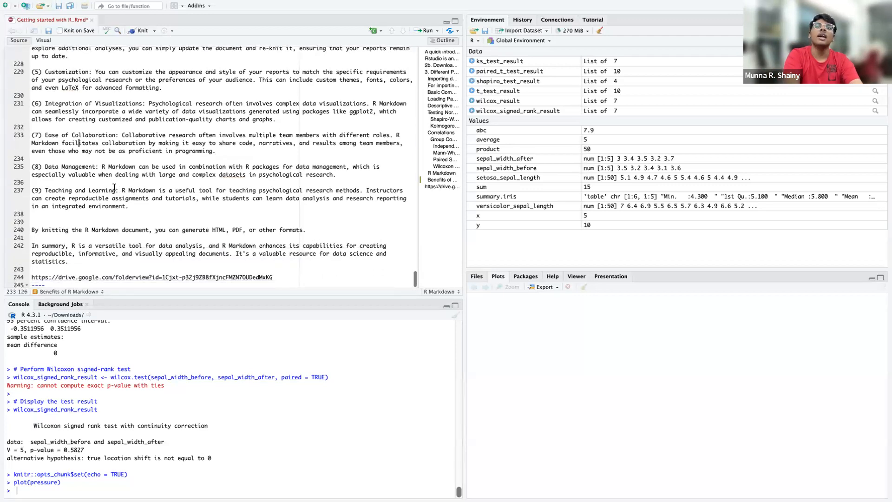
click(81, 166)
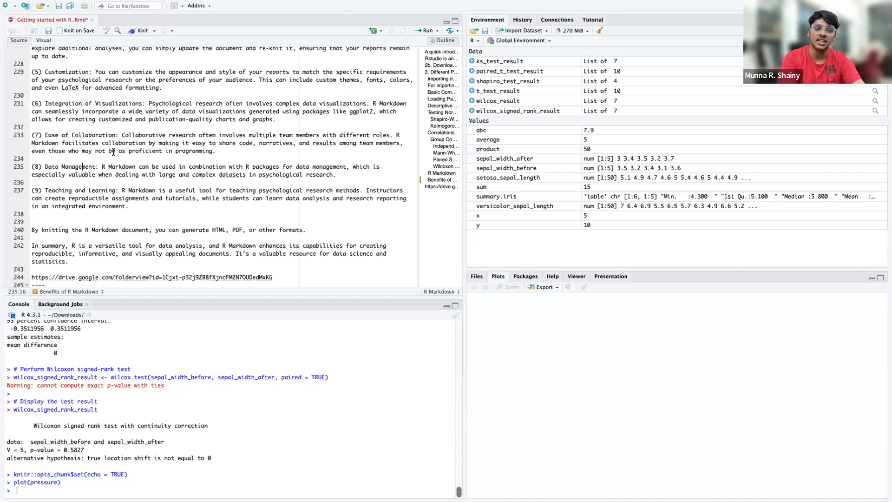
click(95, 190)
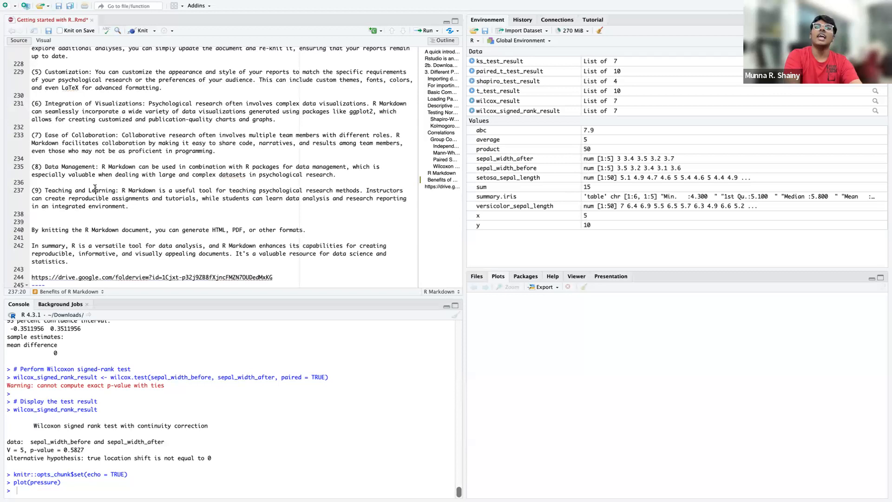
scroll(94, 190, down, 1)
click(130, 205)
drag(130, 205, 60, 193)
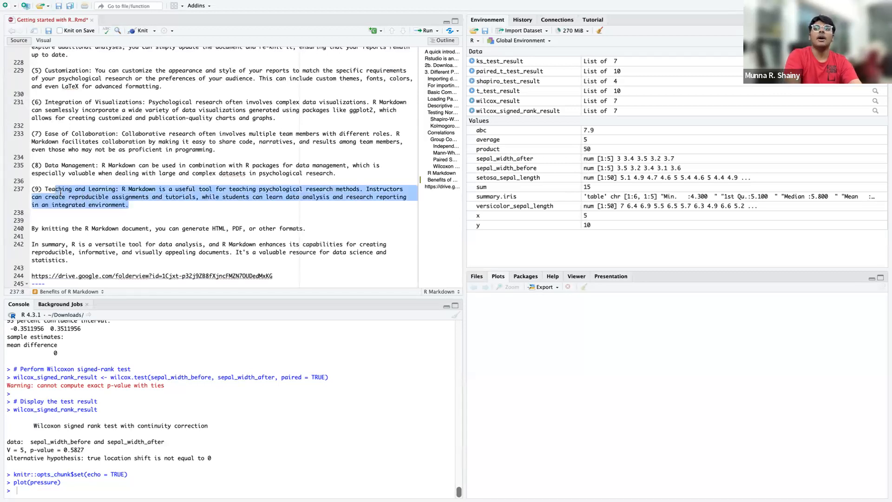
click(61, 196)
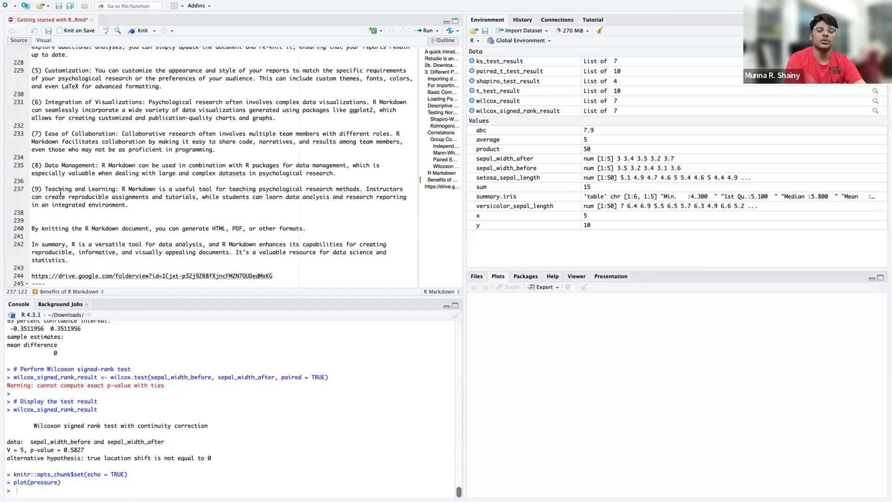
scroll(131, 111, up, 3)
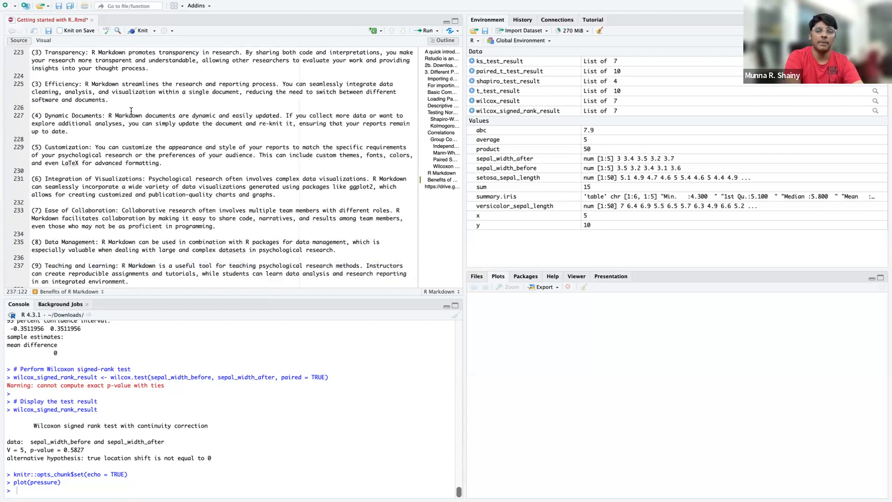
scroll(131, 111, down, 3)
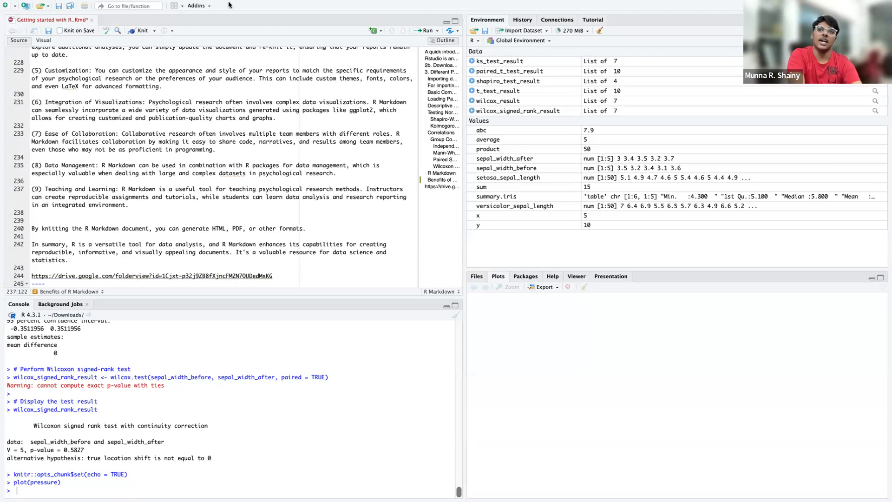
Step: Save the Getting started file and enable Knit on Save, checking which output formats the document can be knitted to
click(48, 30)
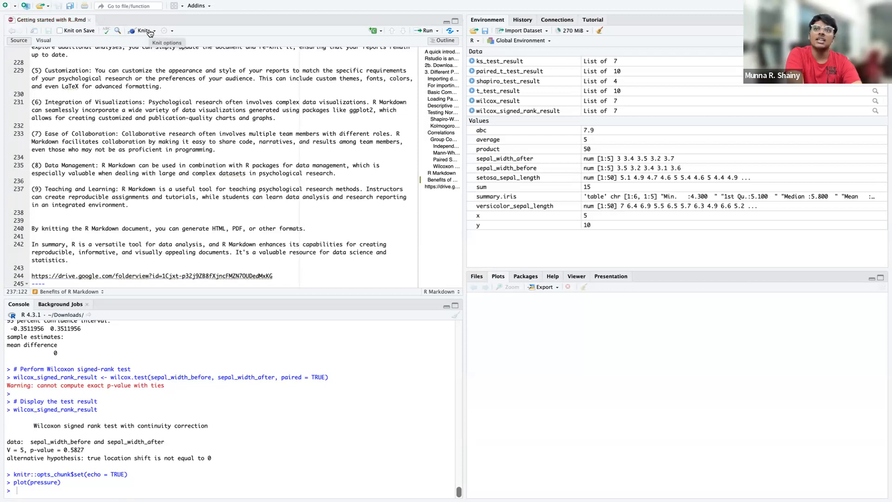
click(79, 30)
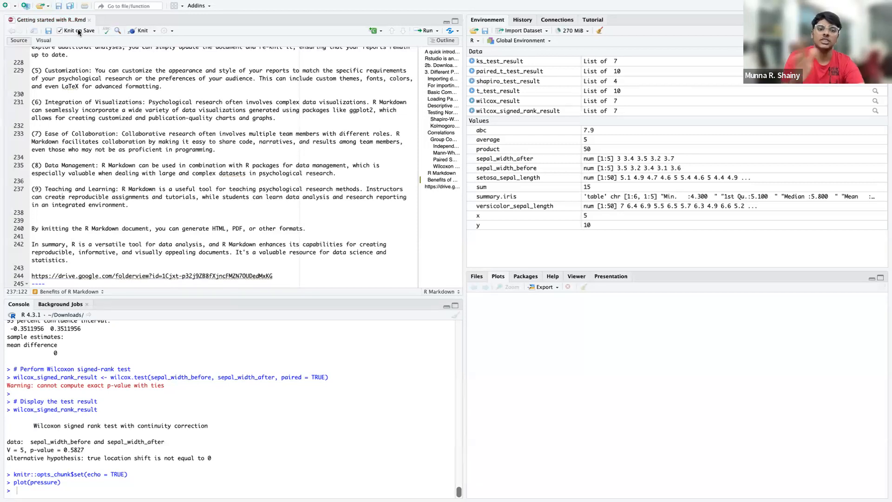
click(149, 31)
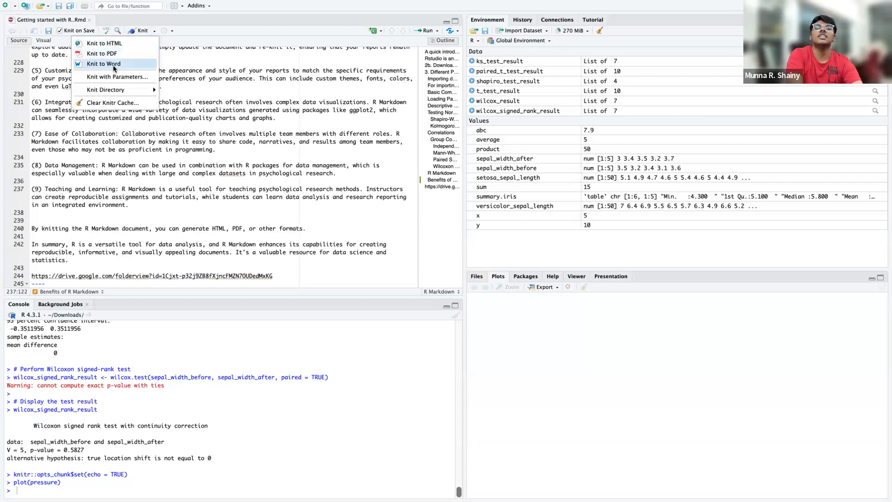
click(184, 84)
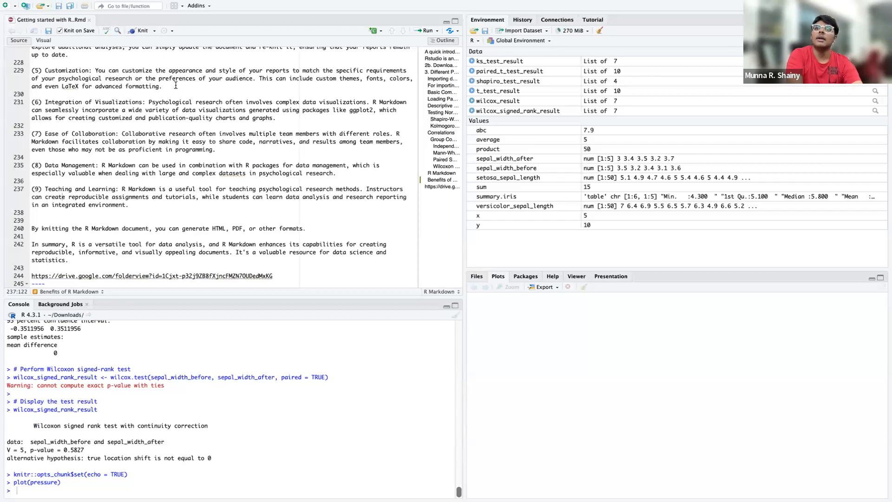
scroll(156, 91, up, 5)
scroll(156, 91, down, 5)
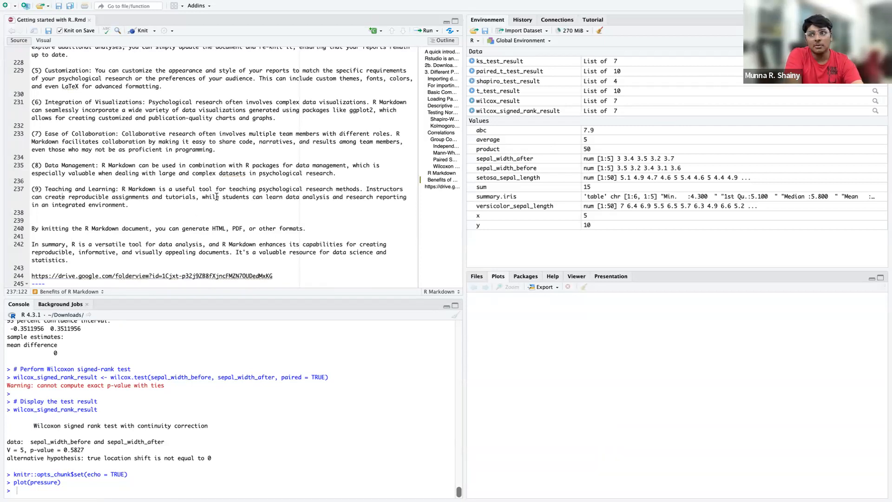
scroll(264, 119, up, 20)
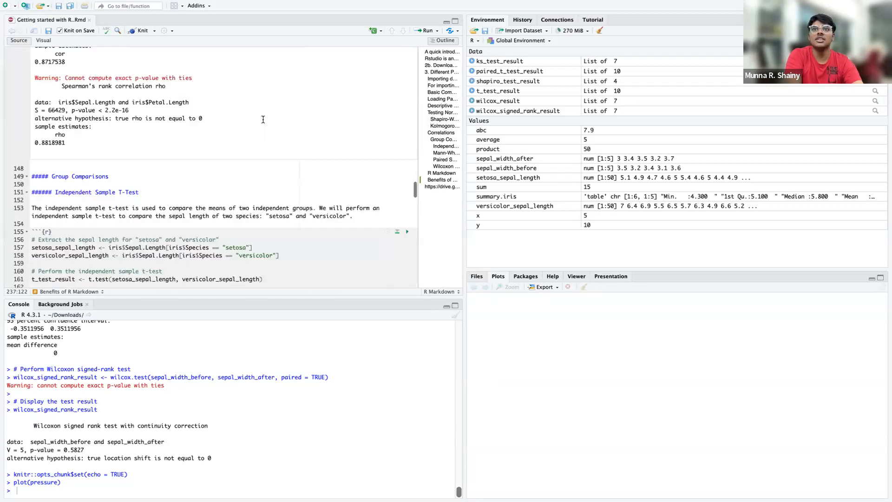
scroll(195, 91, down, 15)
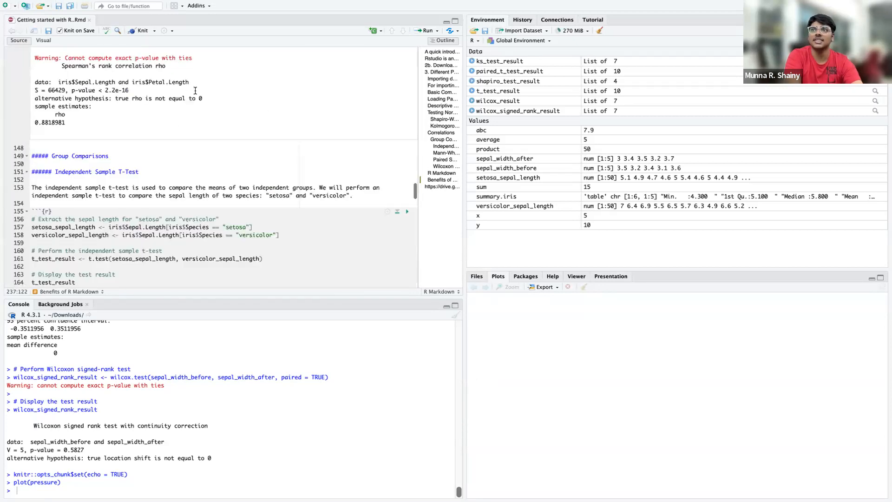
scroll(195, 90, down, 5)
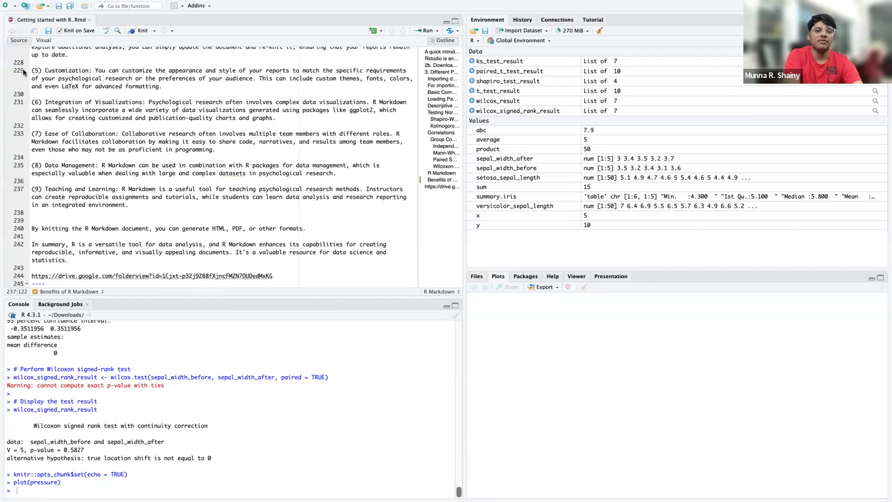